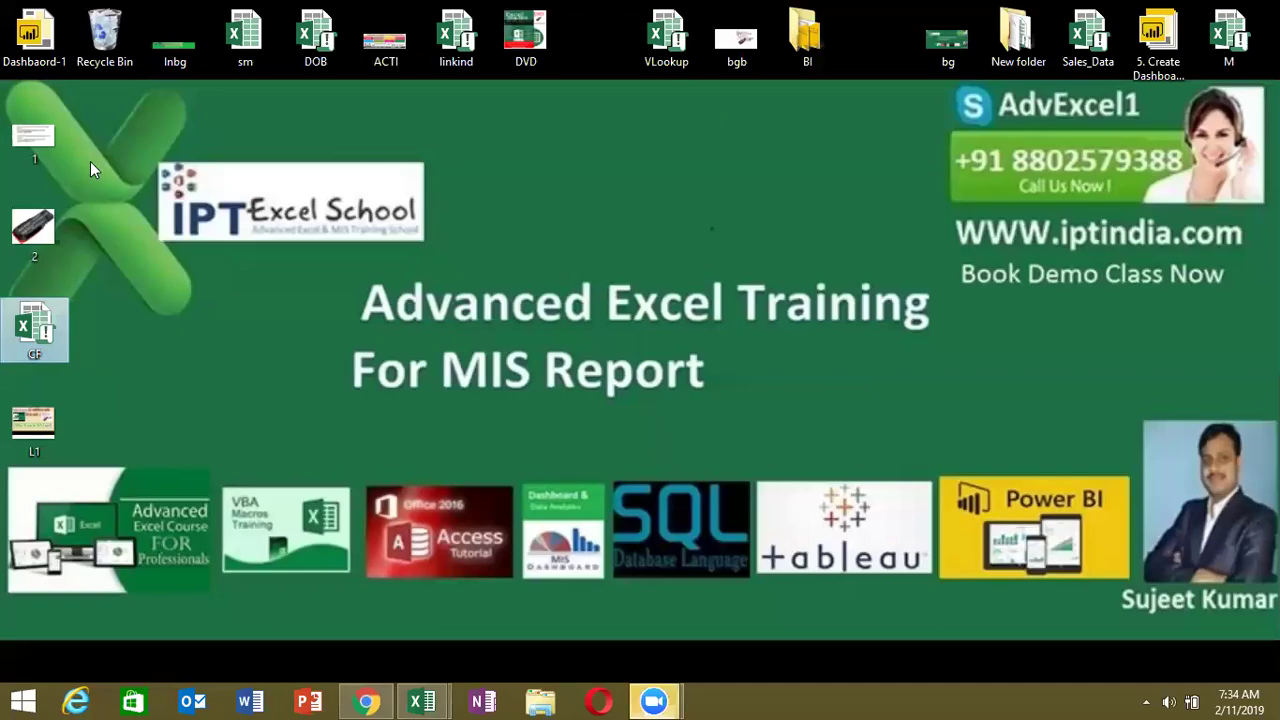
- Preview image file 1, step to the next image, then close the viewer
right_click(38, 141)
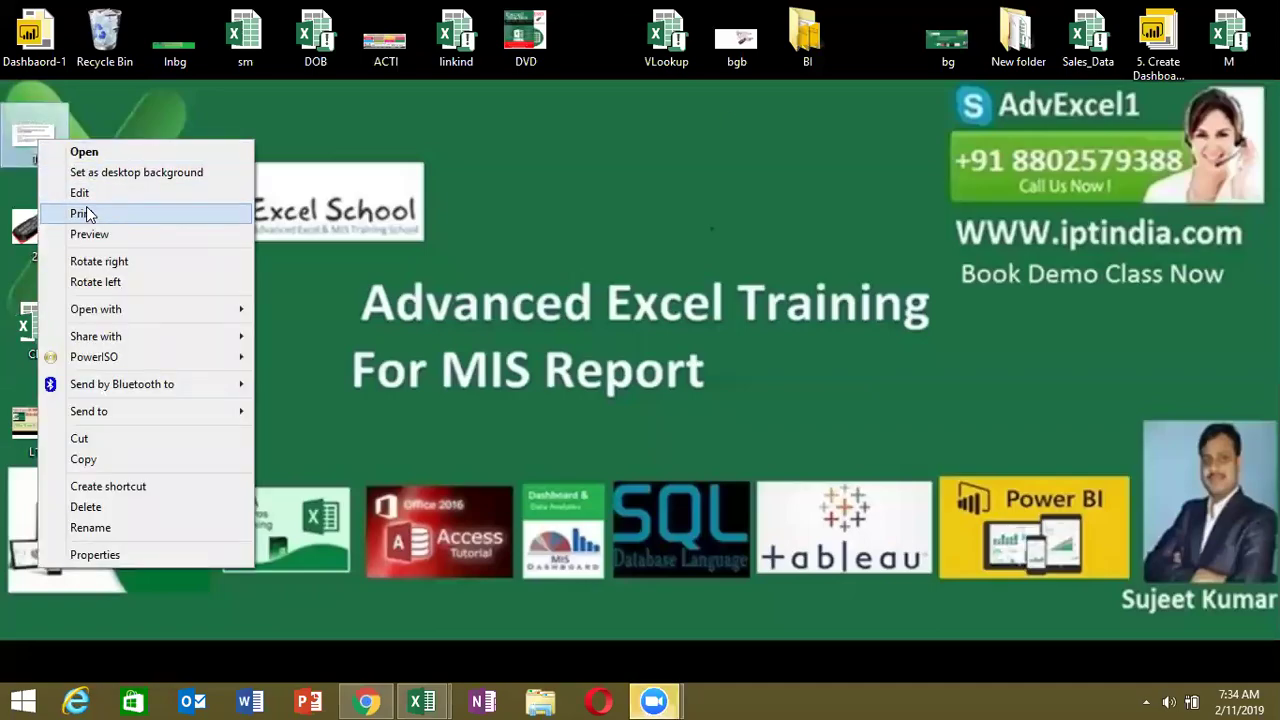
click(96, 240)
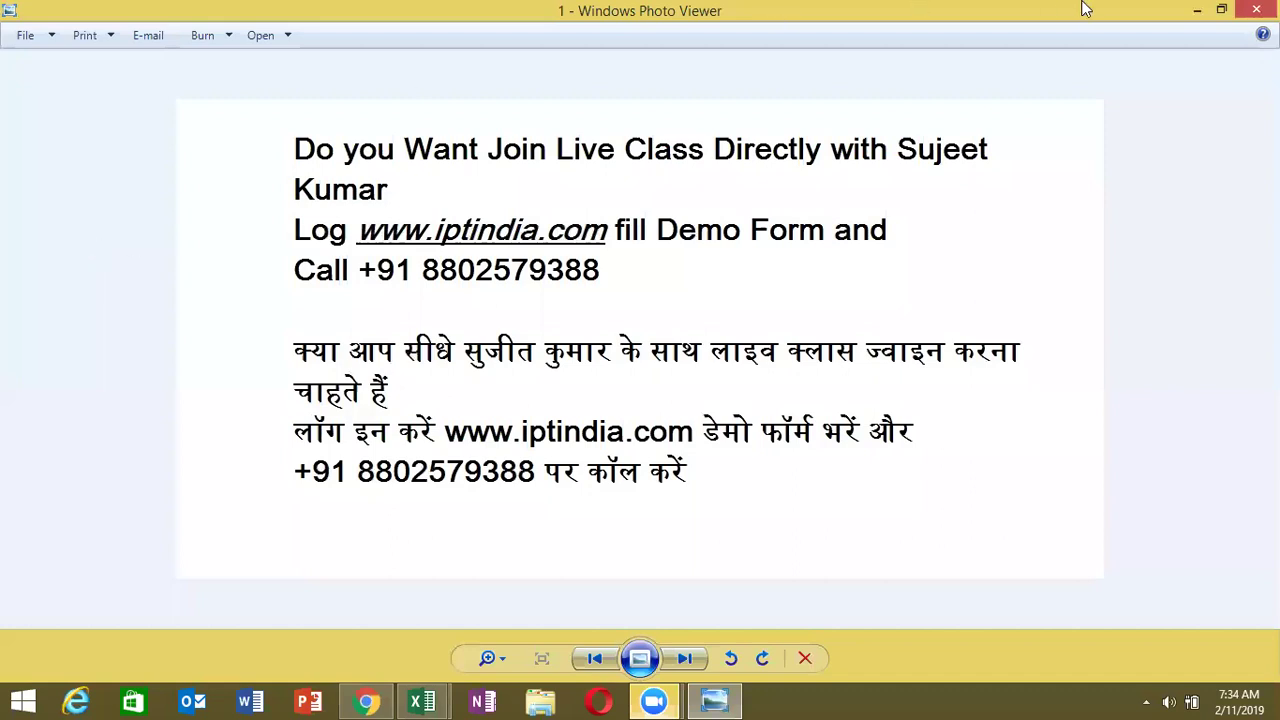
key(Right)
key(Escape)
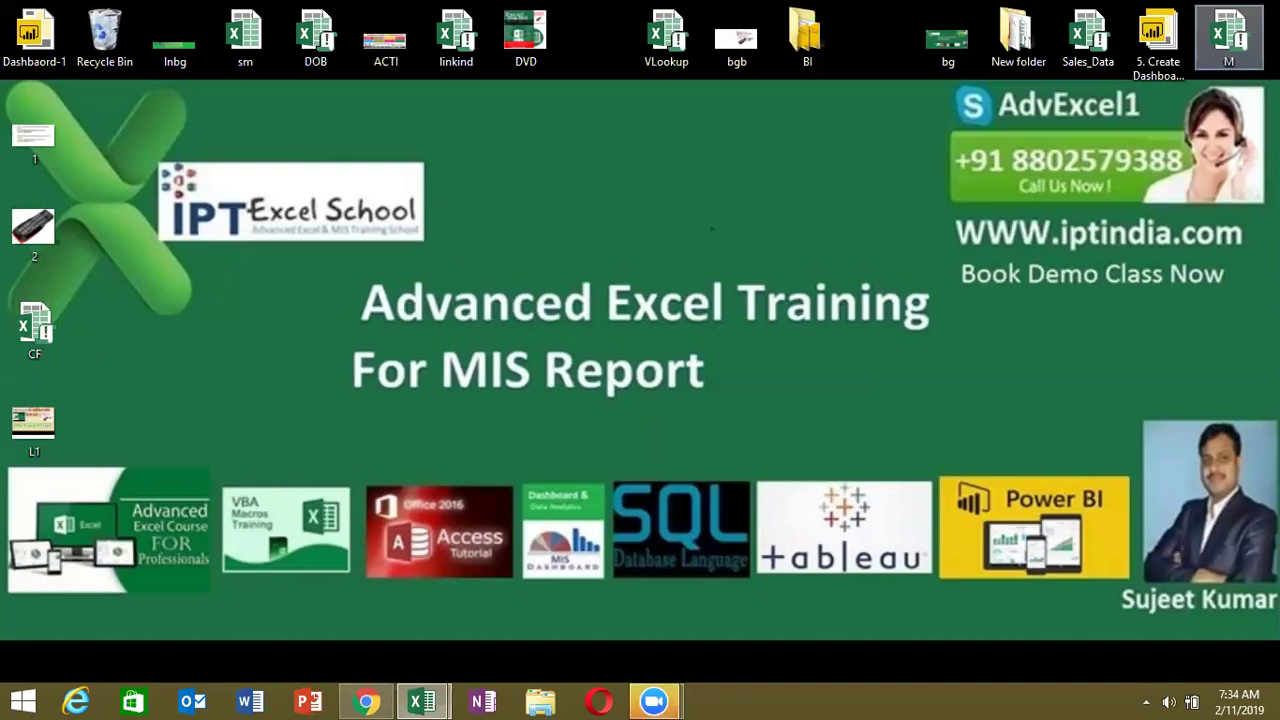
mouse_move(421, 701)
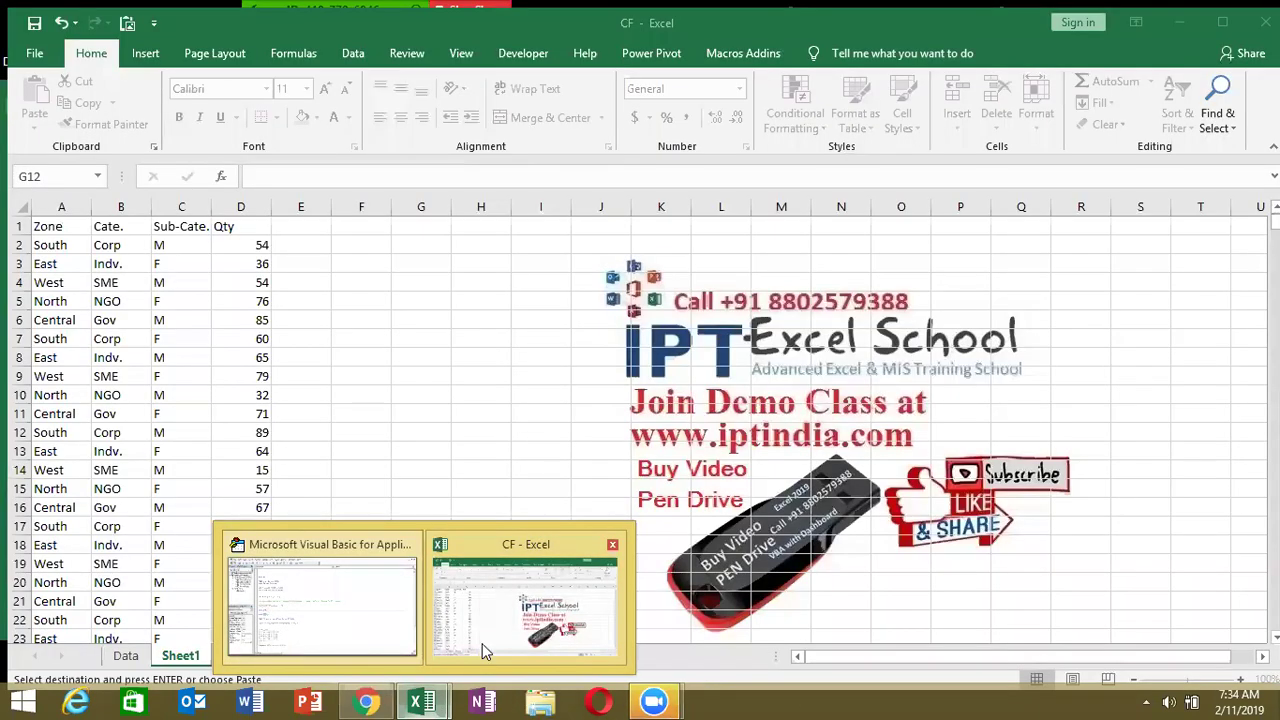
- Bring the CF workbook forward and select the Zone and Qty columns
click(482, 645)
click(312, 333)
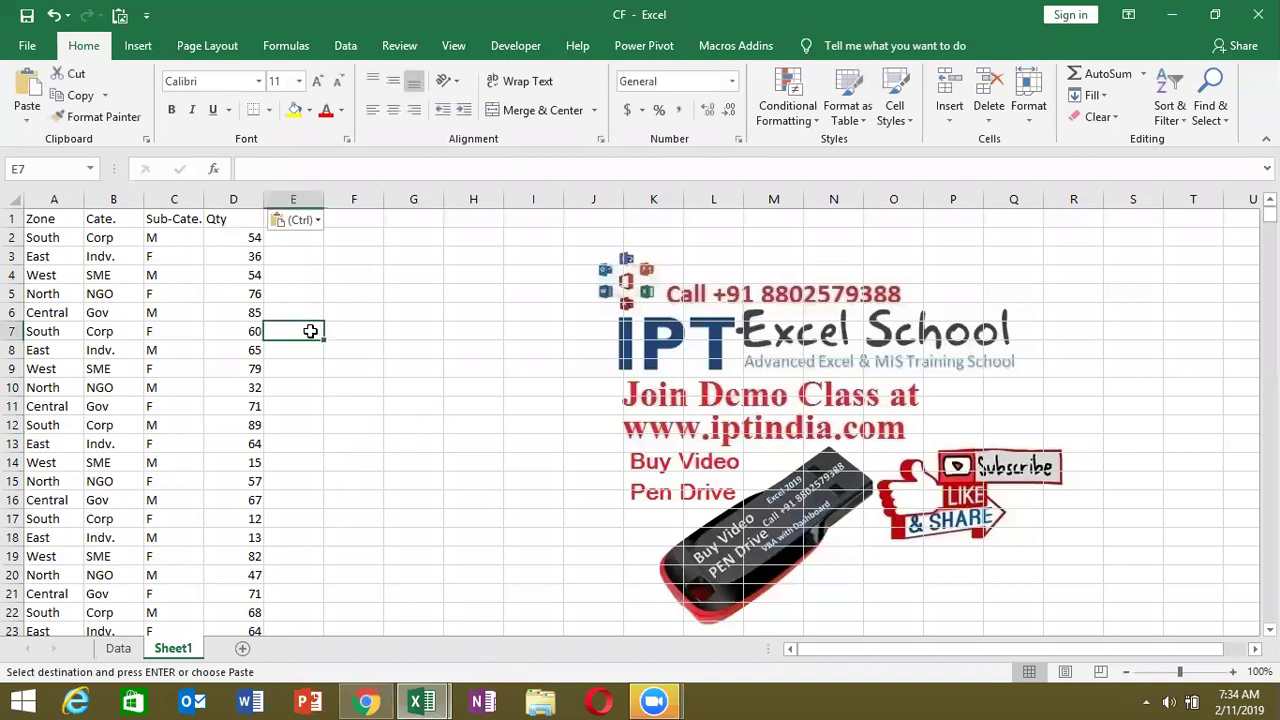
click(211, 256)
click(57, 246)
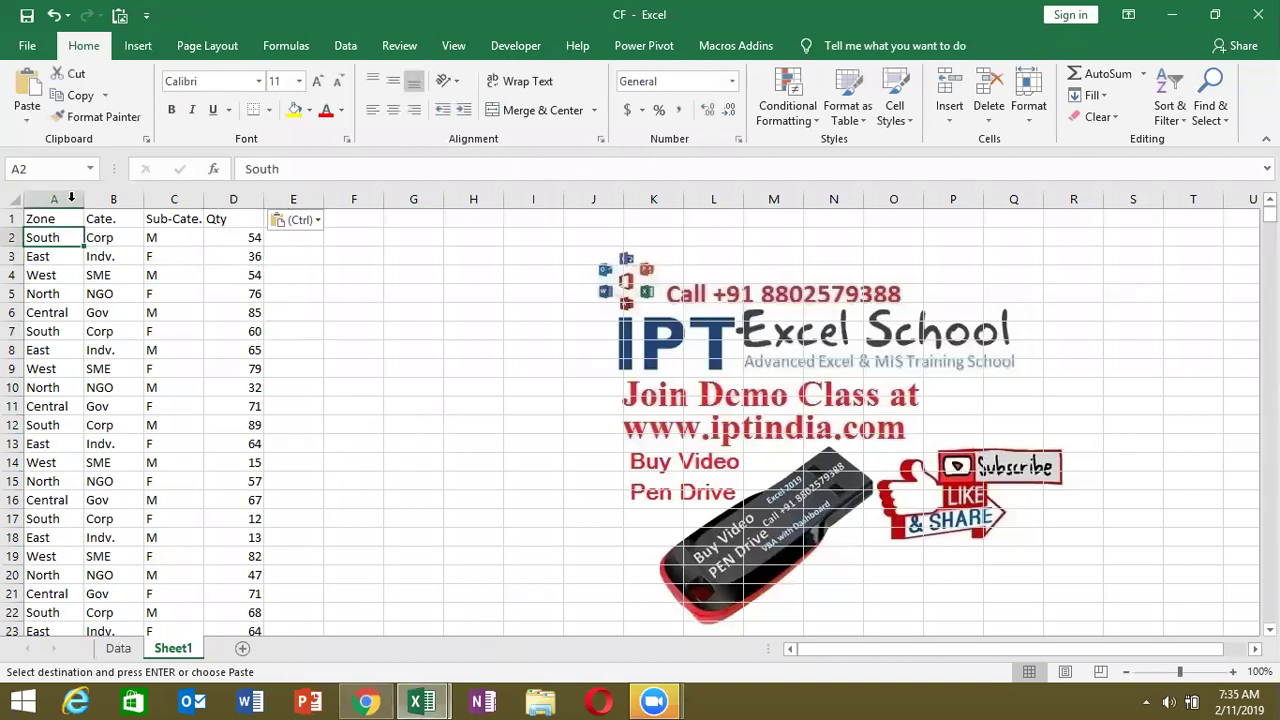
click(54, 198)
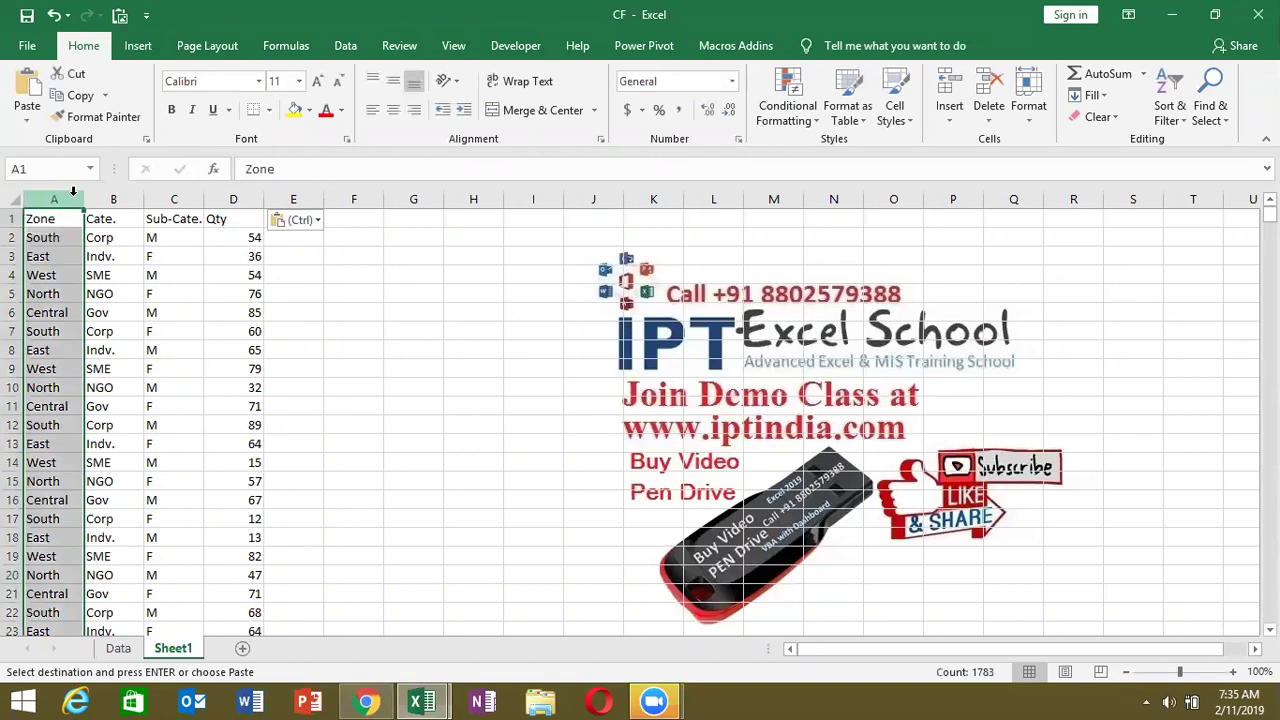
click(226, 198)
key(Escape)
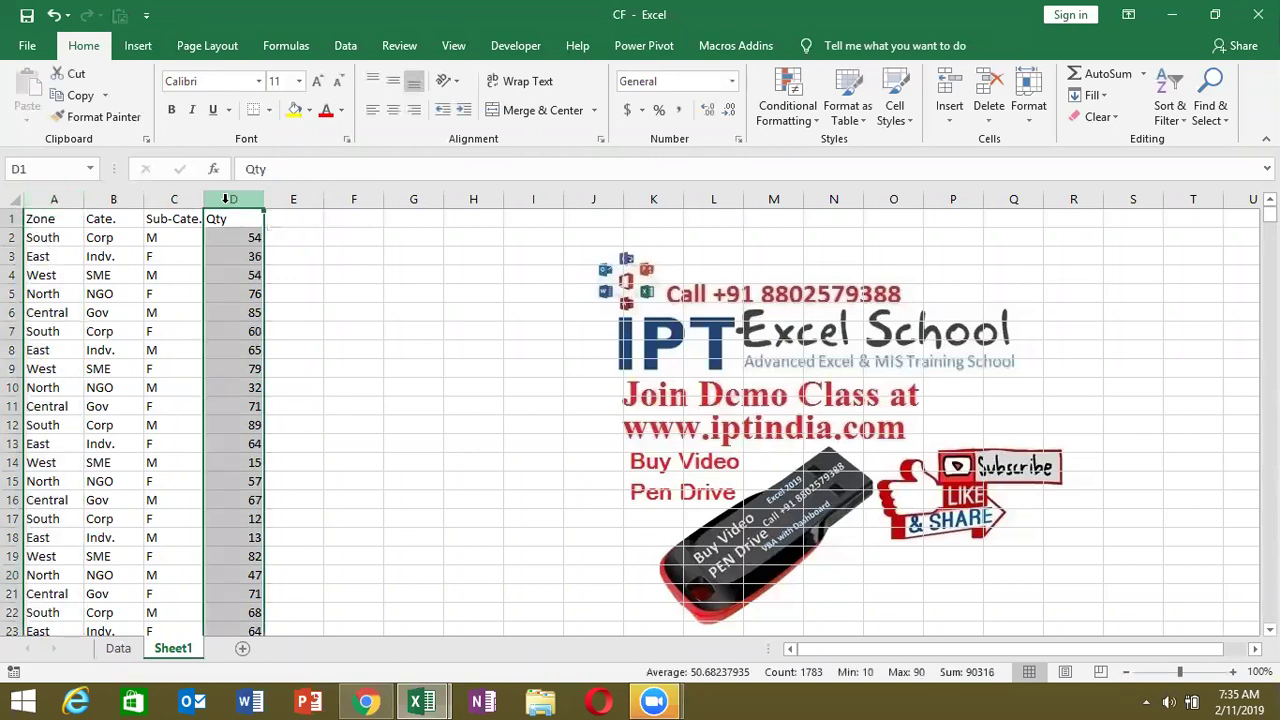
- Enter =SUM(D:D) in G2 to total the whole Qty column
click(437, 244)
text(=SUM()
click(233, 199)
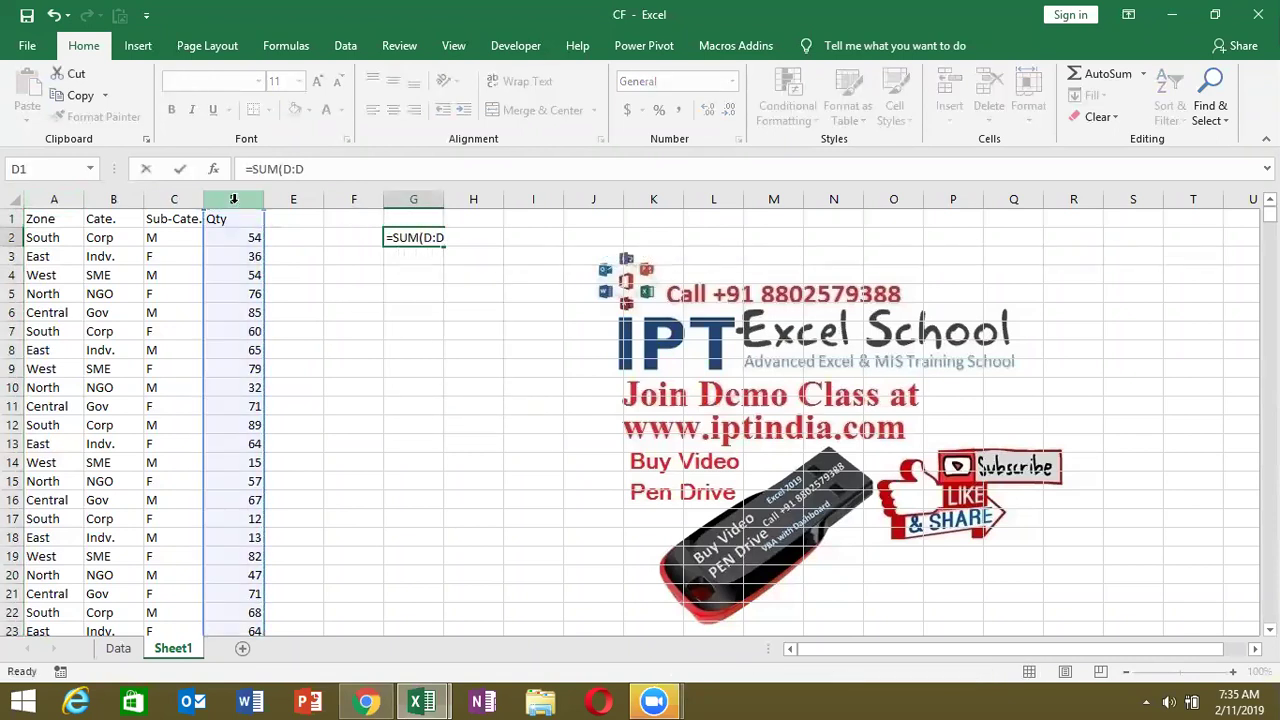
key(Return)
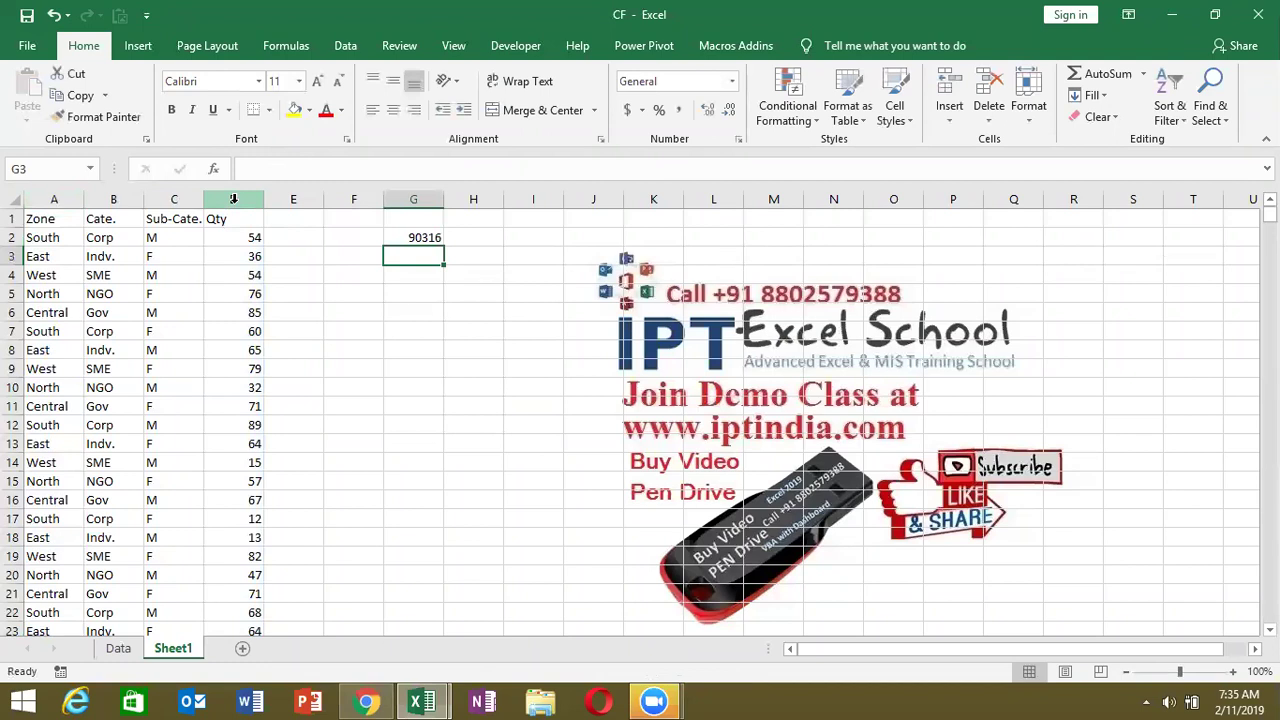
key(Up)
key(Down)
text(=)
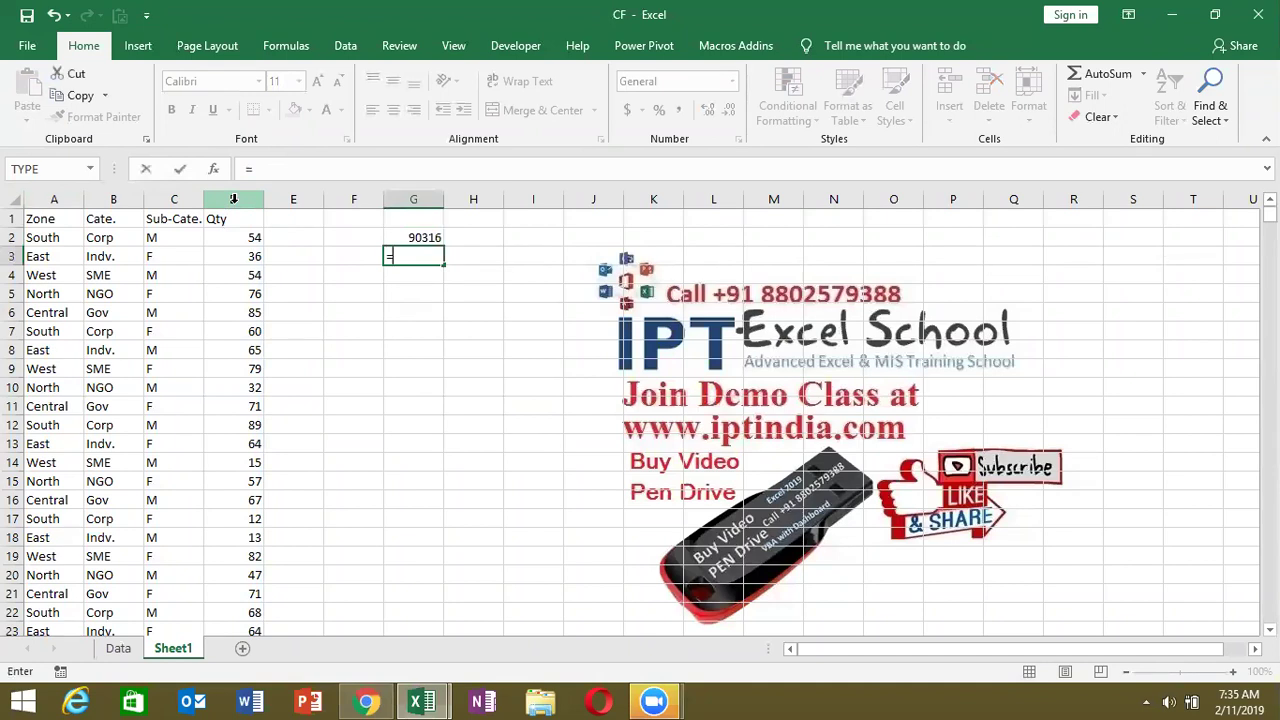
text(sum)
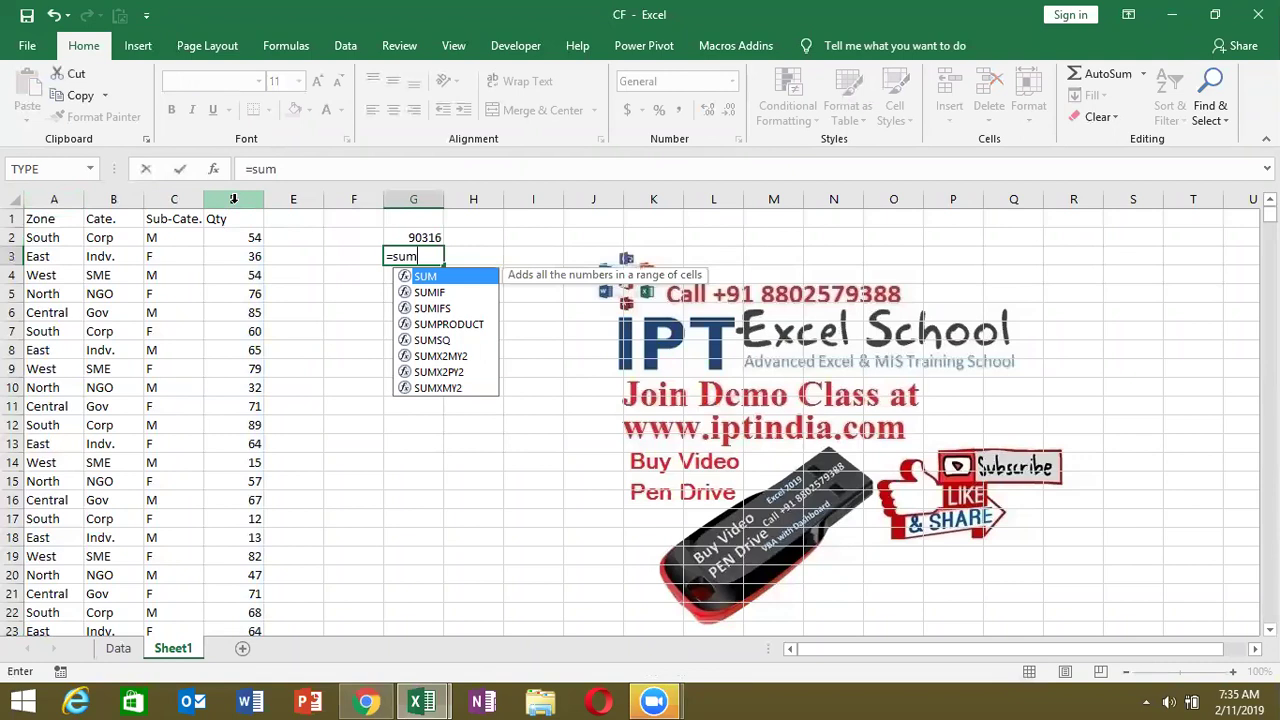
key(Down)
key(Tab)
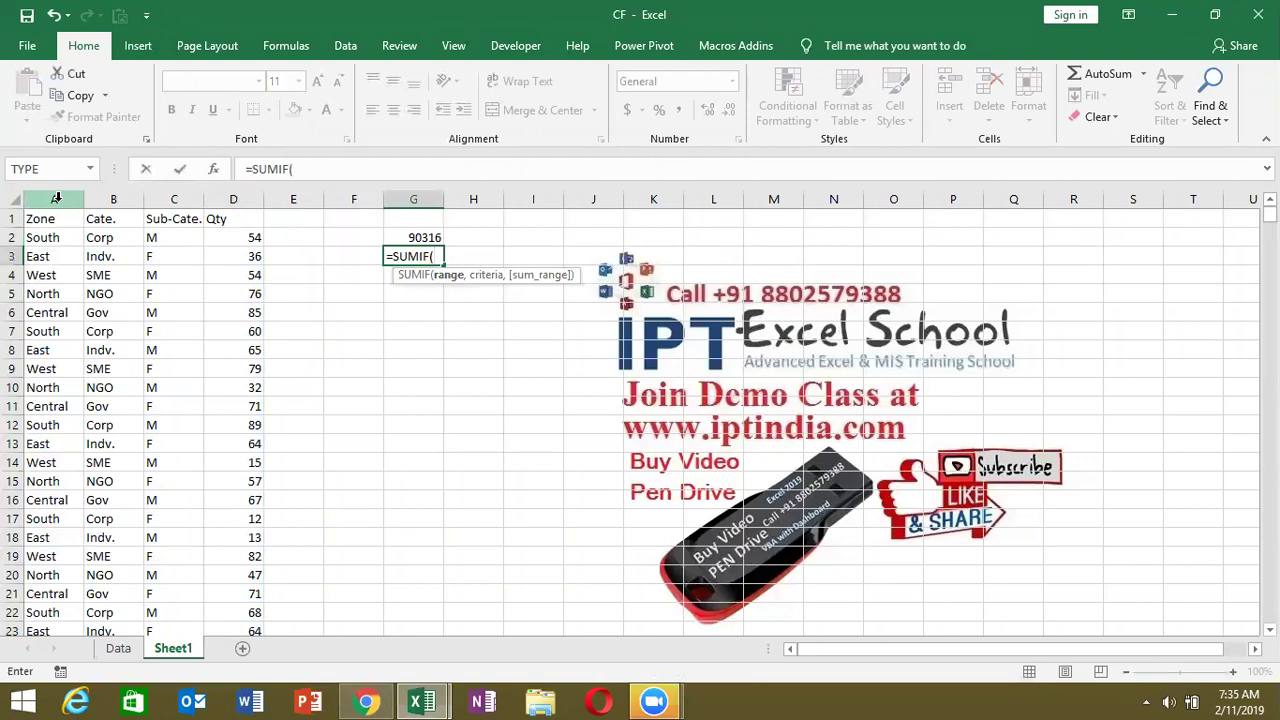
key(Escape)
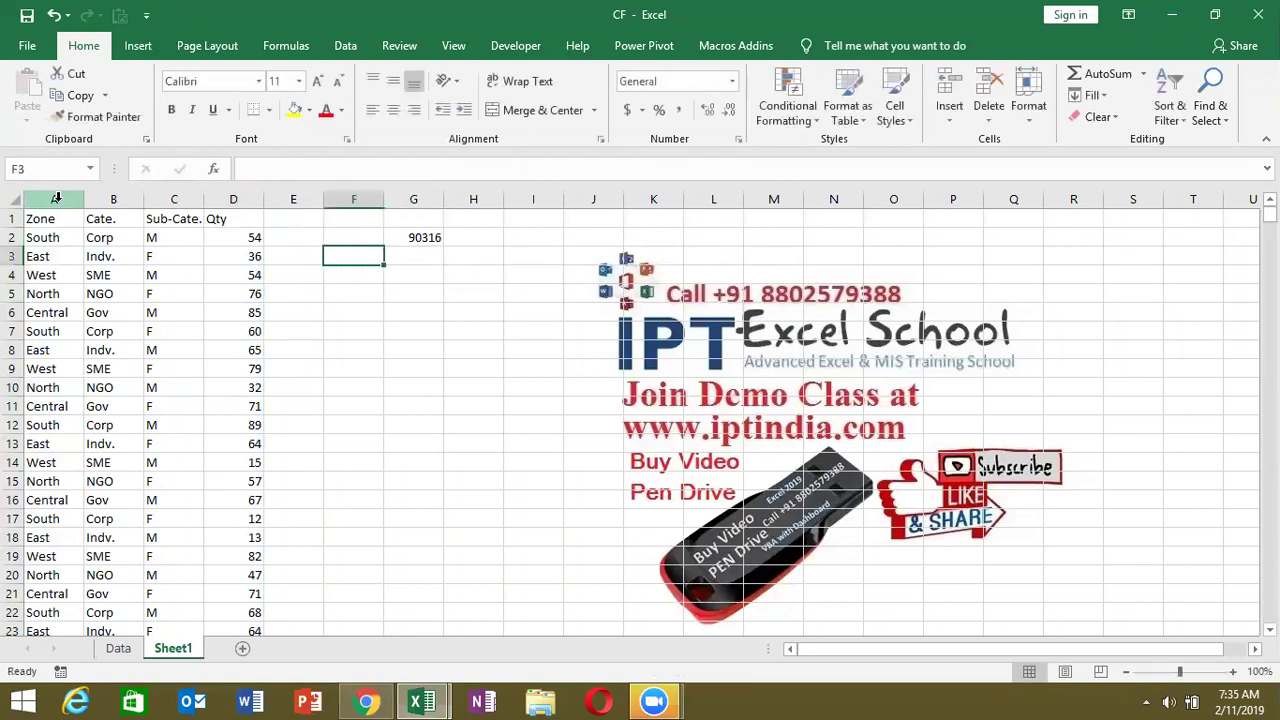
- Copy the East zone name from A3 into F3
click(51, 256)
key(ctrl+c)
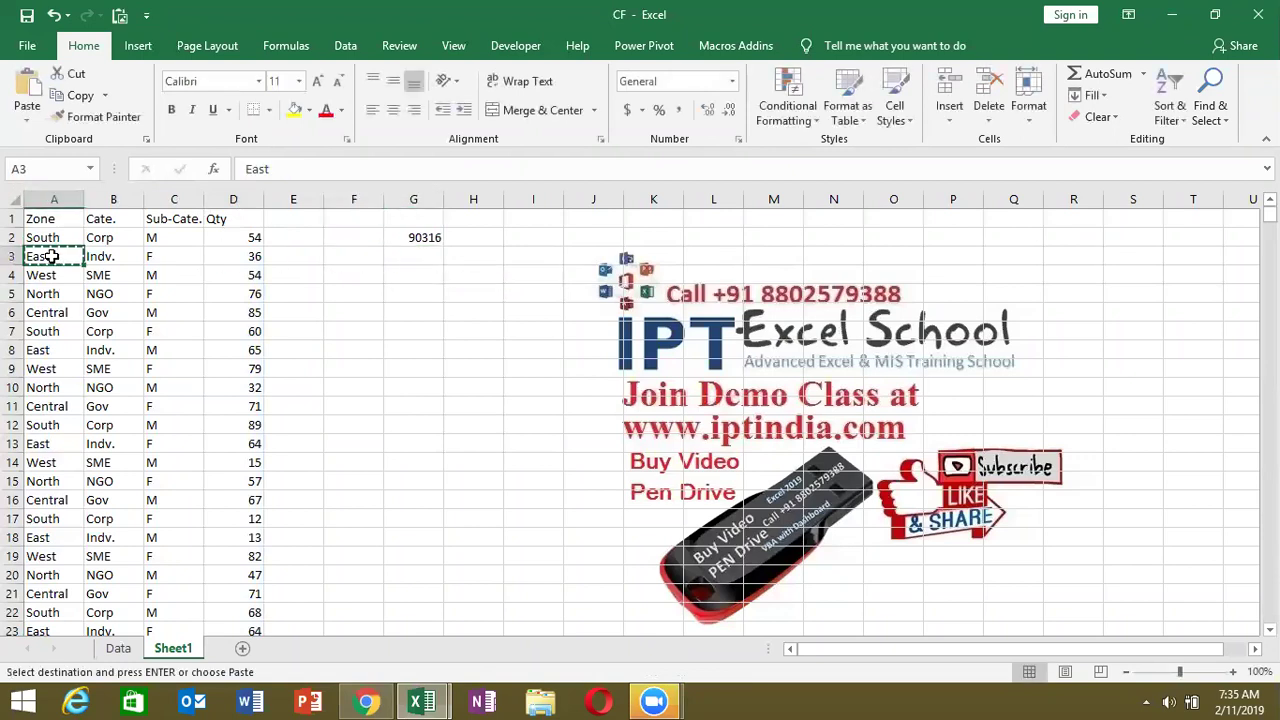
click(353, 259)
key(ctrl+v)
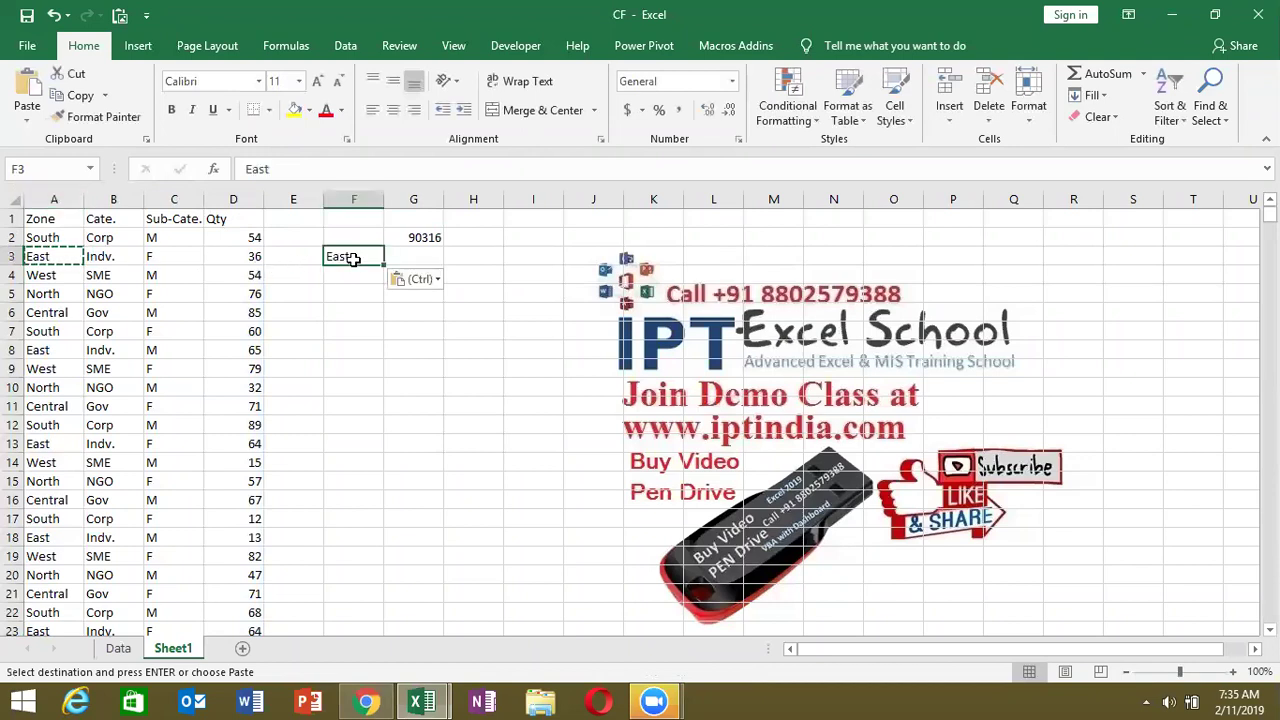
key(Escape)
- Enter =SUMIF(A:A,F3,D:D) in G3 to total Qty for East, giving 18138
click(410, 257)
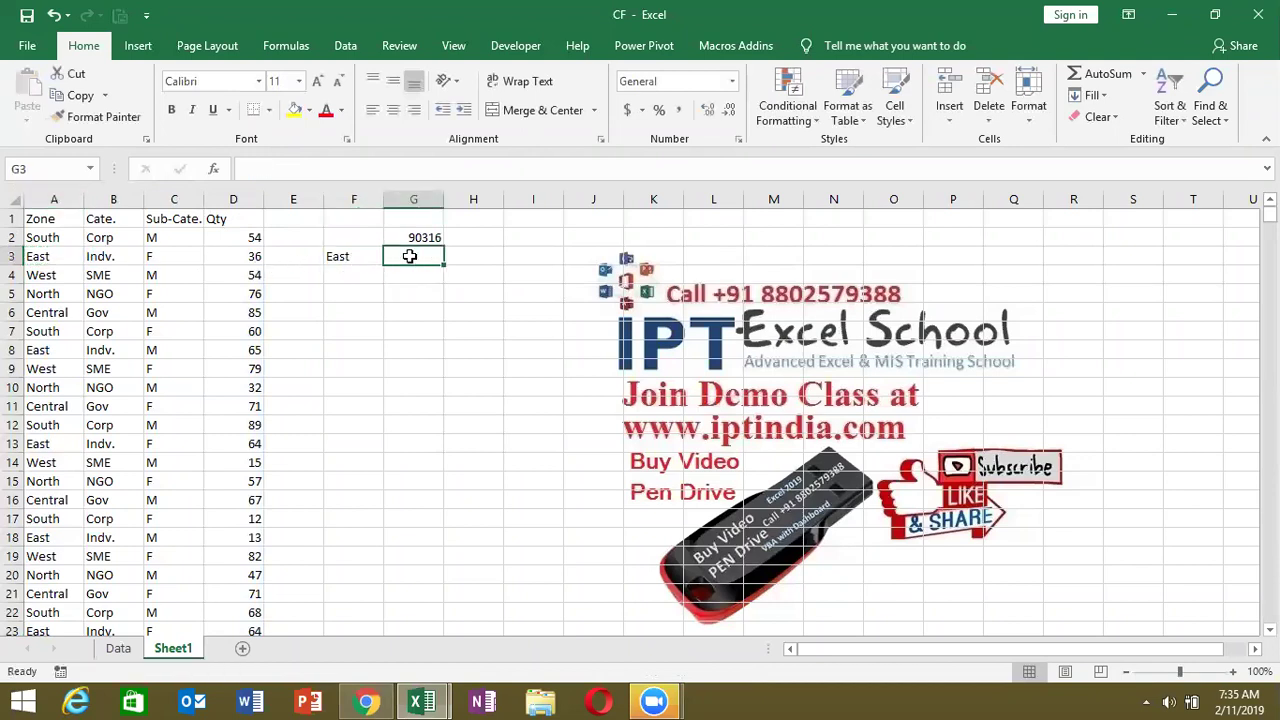
text(=s)
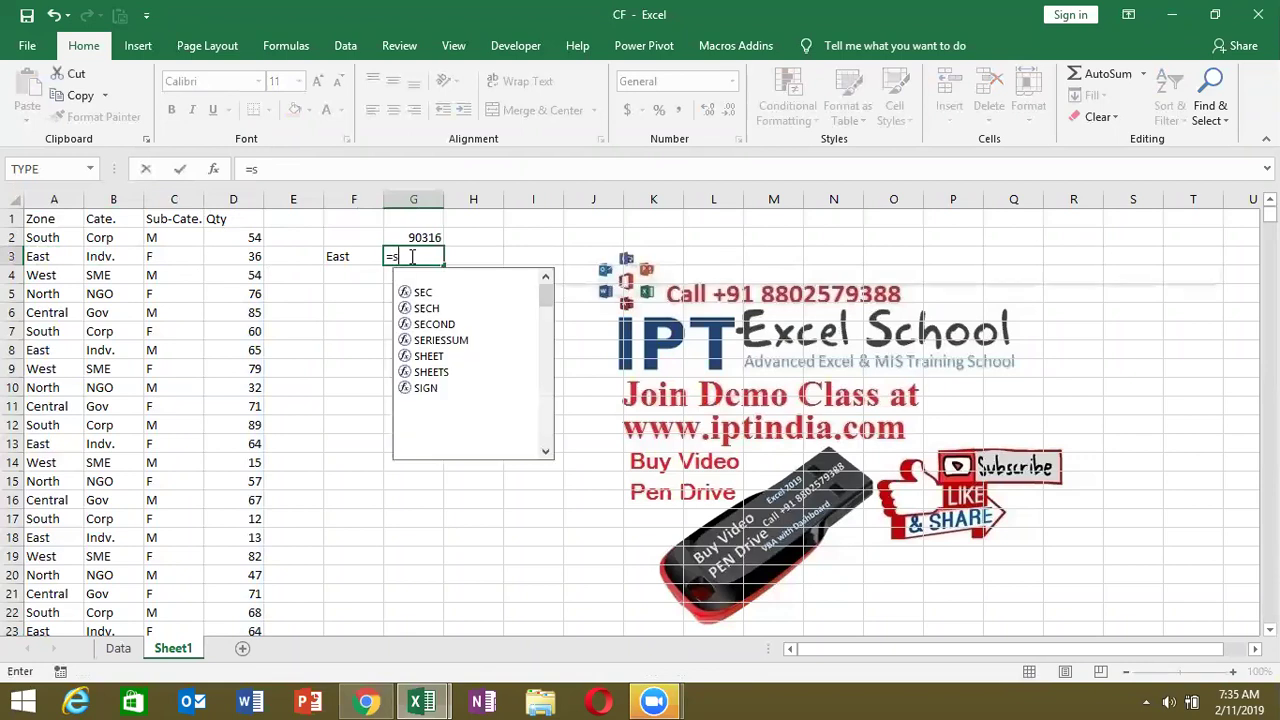
text(um)
double_click(450, 291)
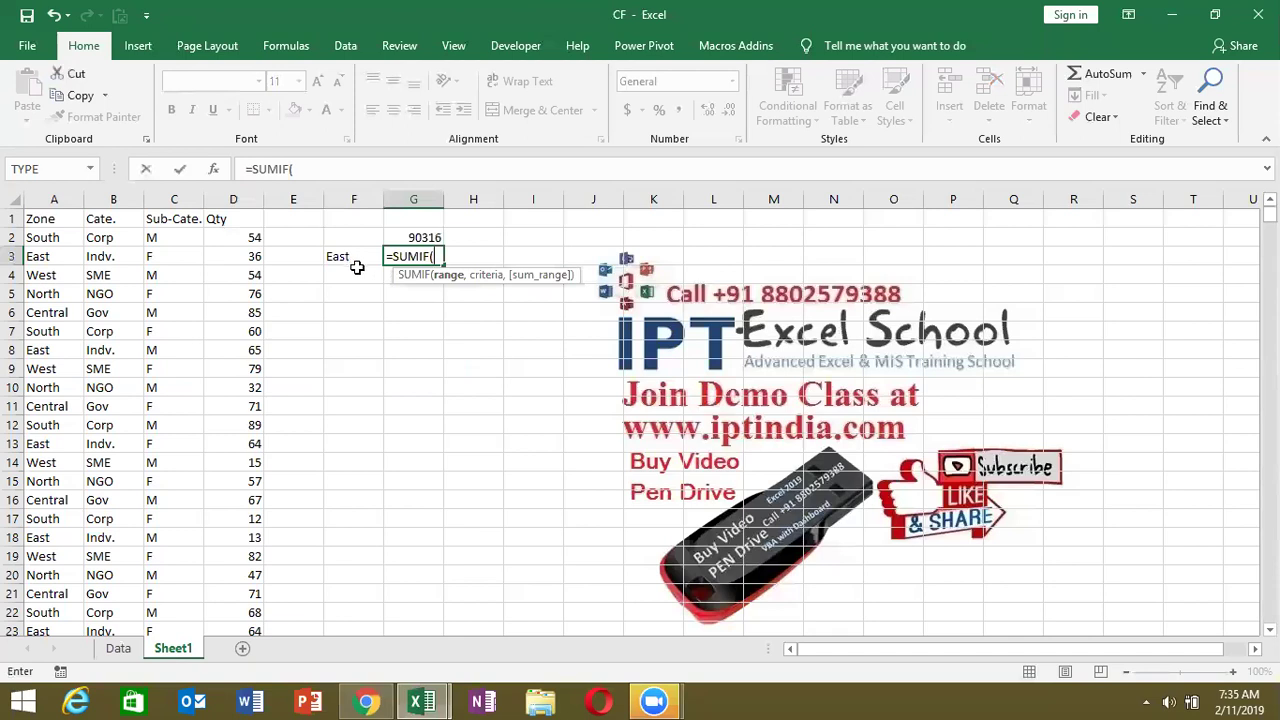
click(67, 199)
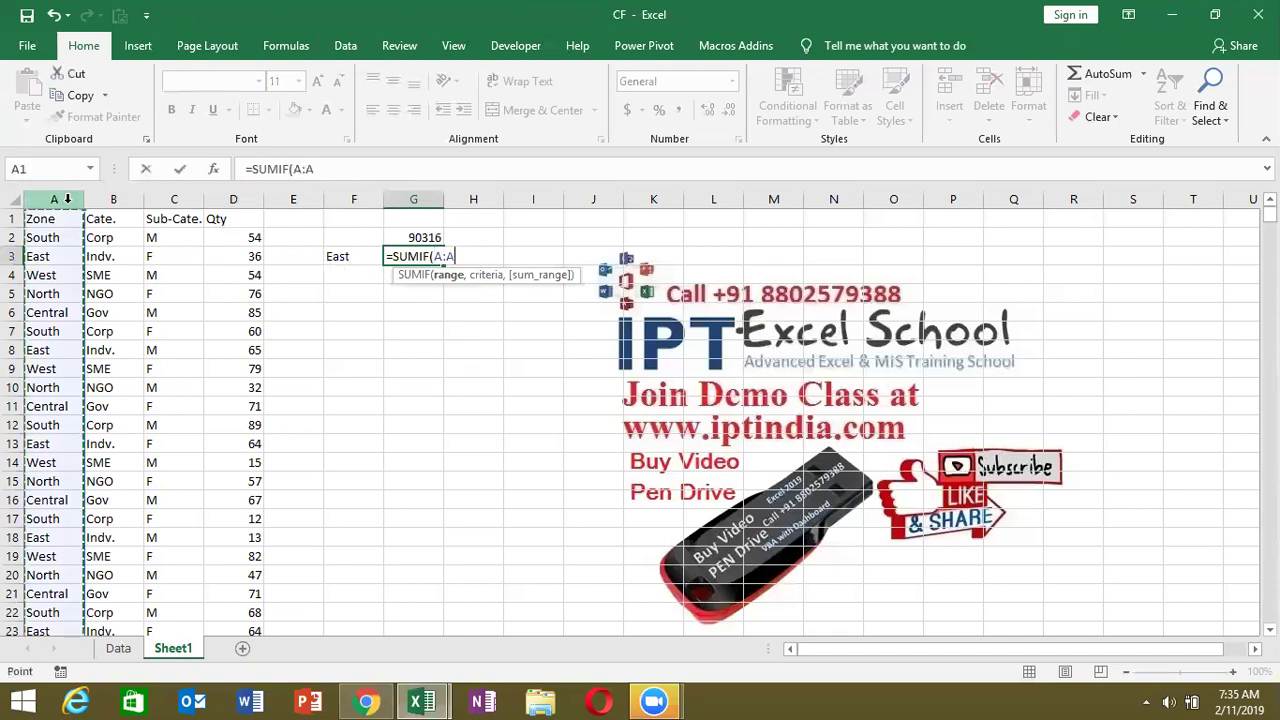
text(,)
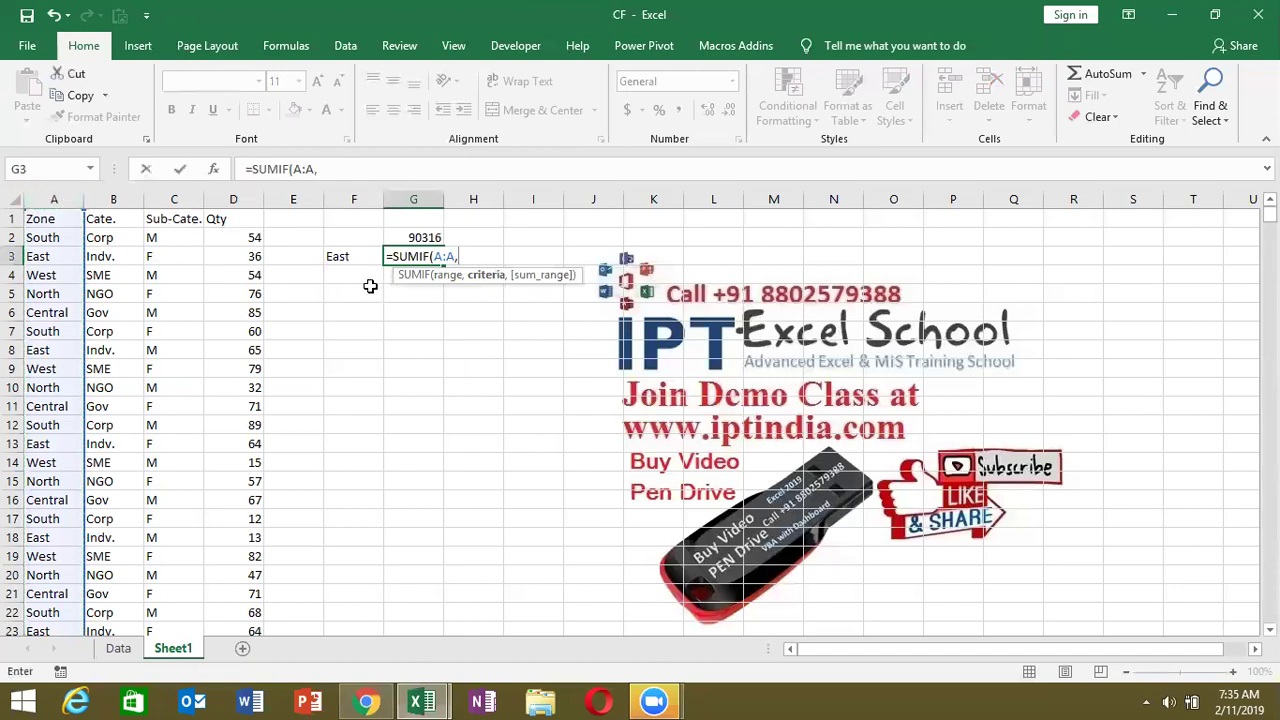
click(355, 259)
text(,)
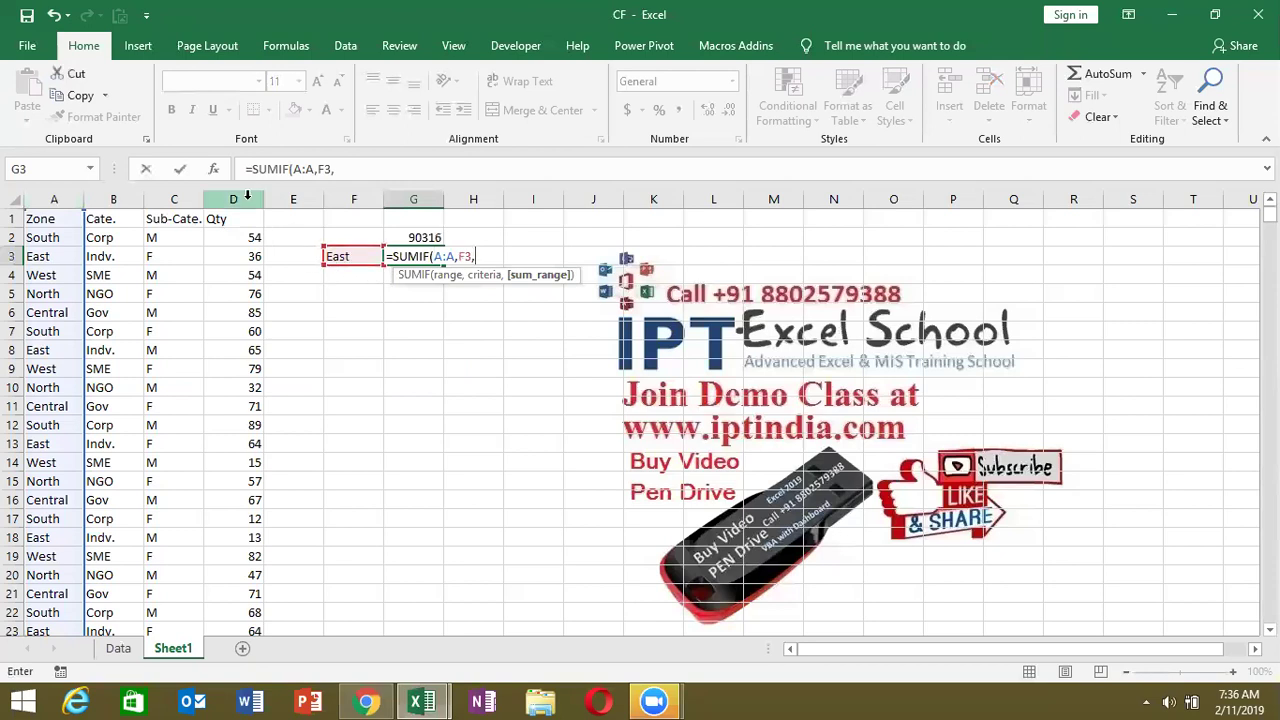
click(247, 196)
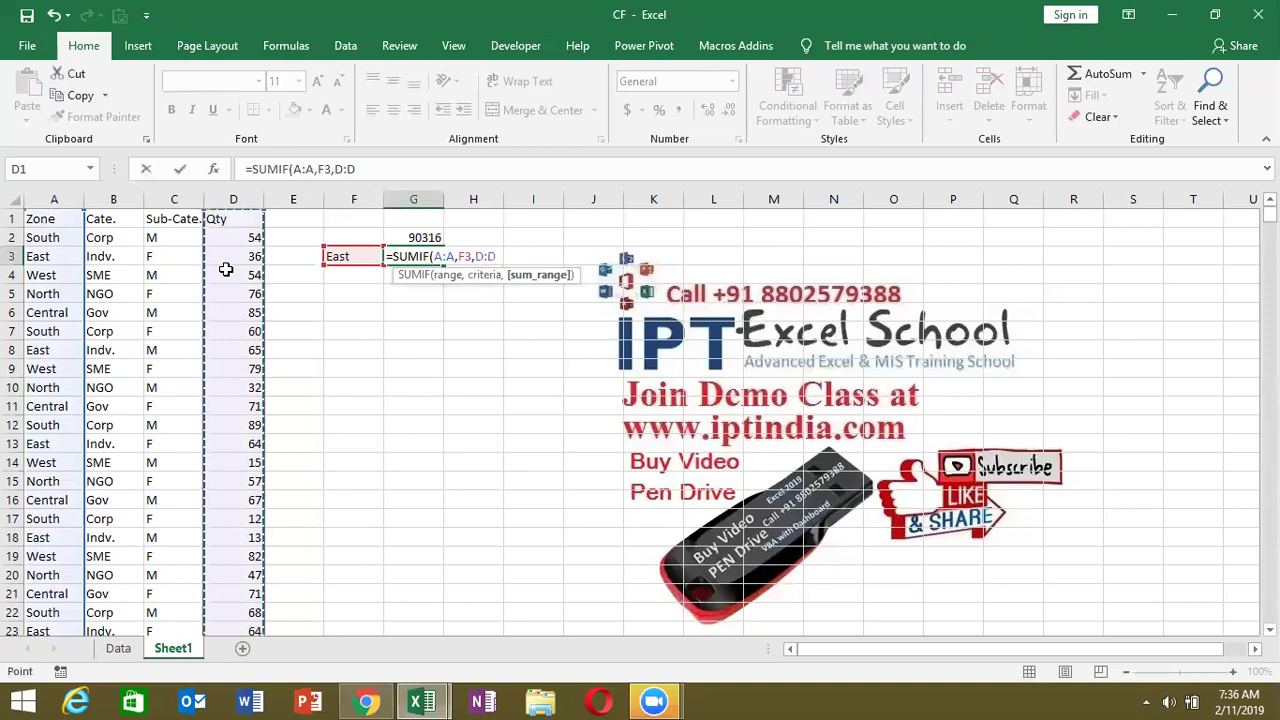
key(Return)
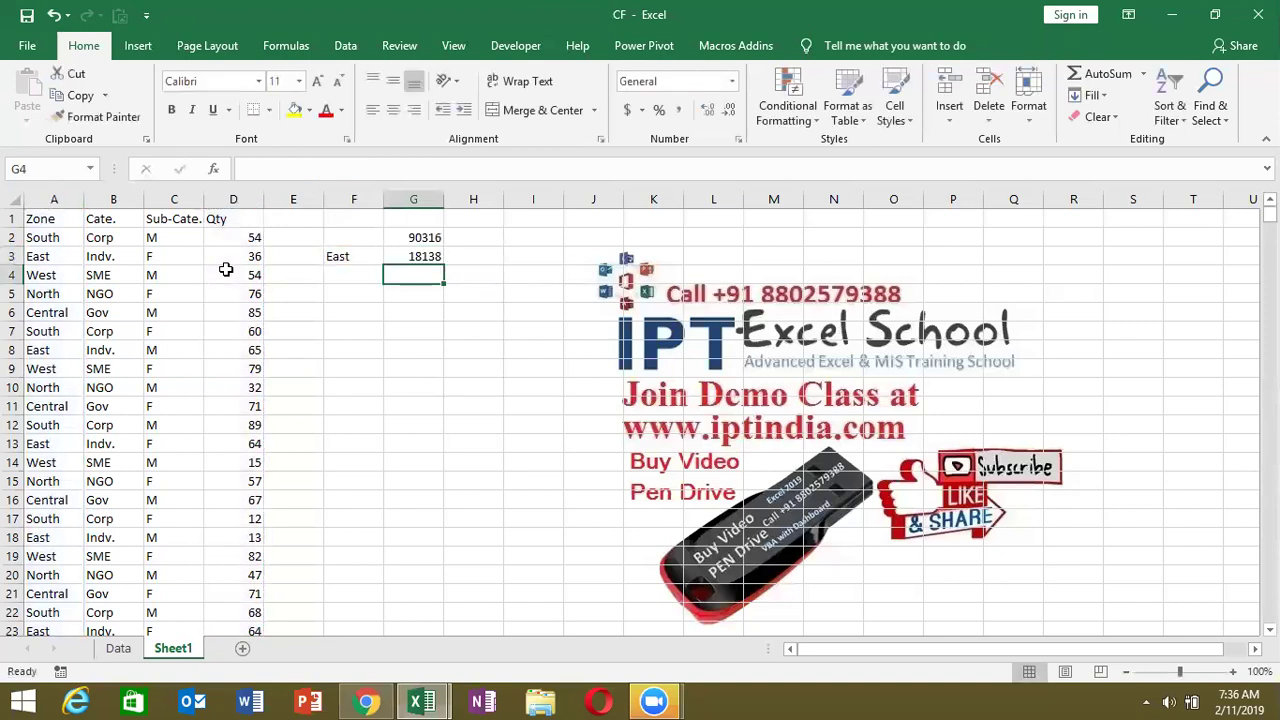
- Type North into F4
key(Left)
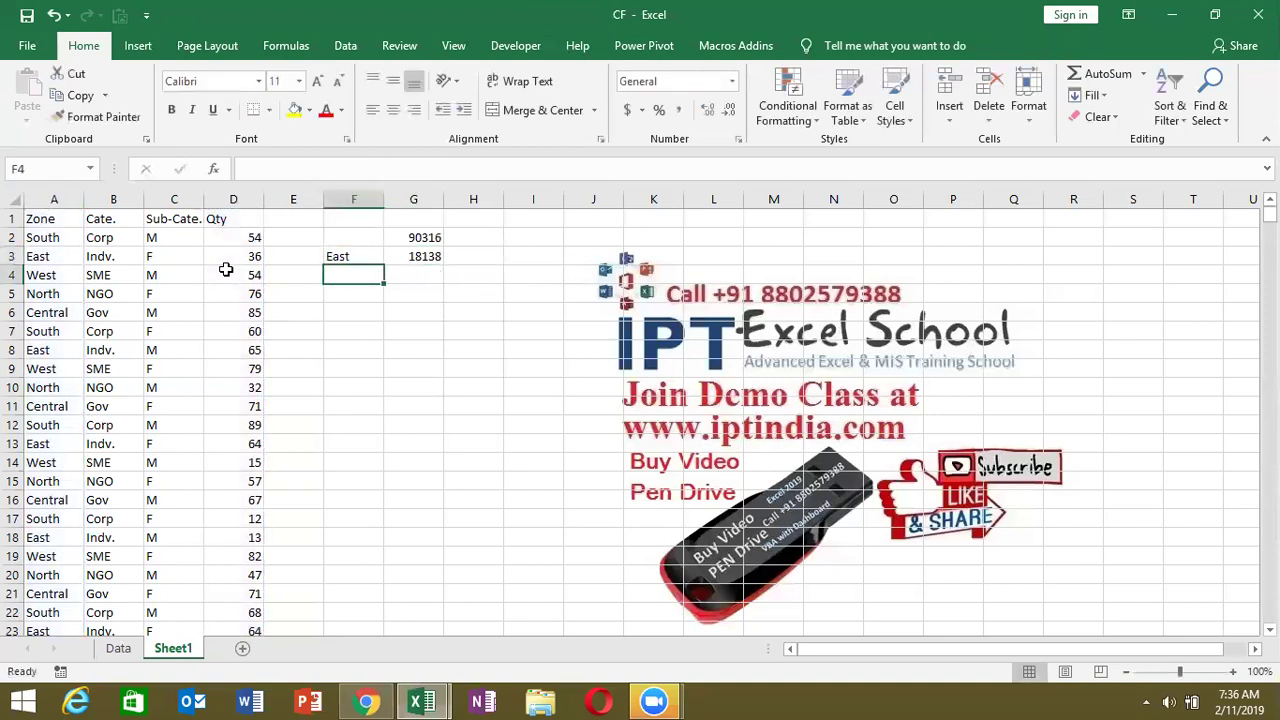
text(Nort)
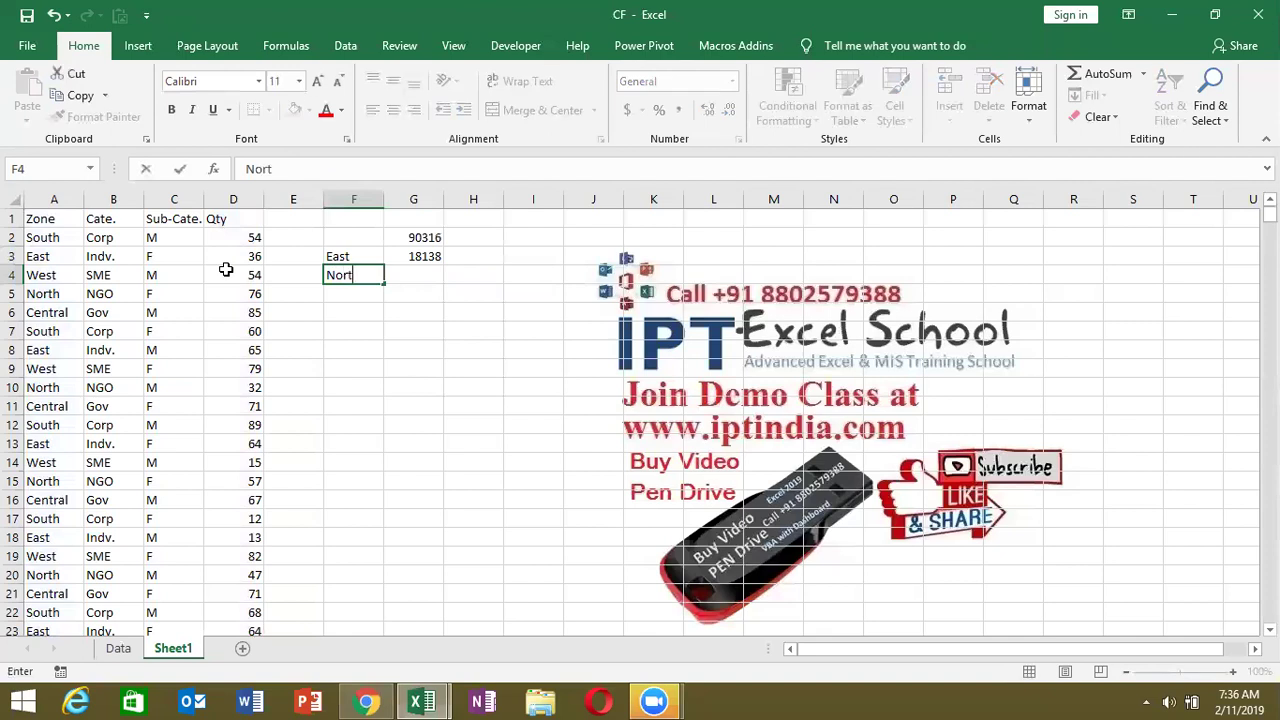
text(h)
key(Right)
- Enter =SUMIF(A:A,F4,D:D) in G4 to total Qty for North, giving 18029
text(=s)
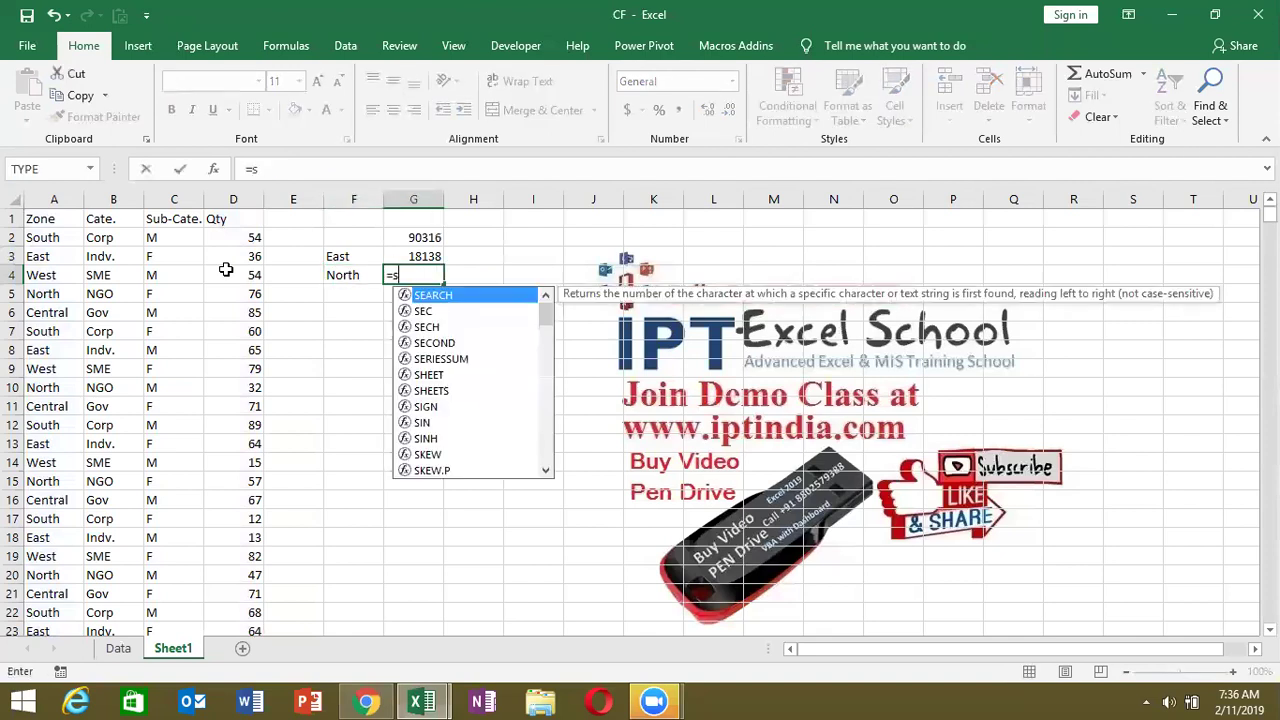
text(um)
key(Down)
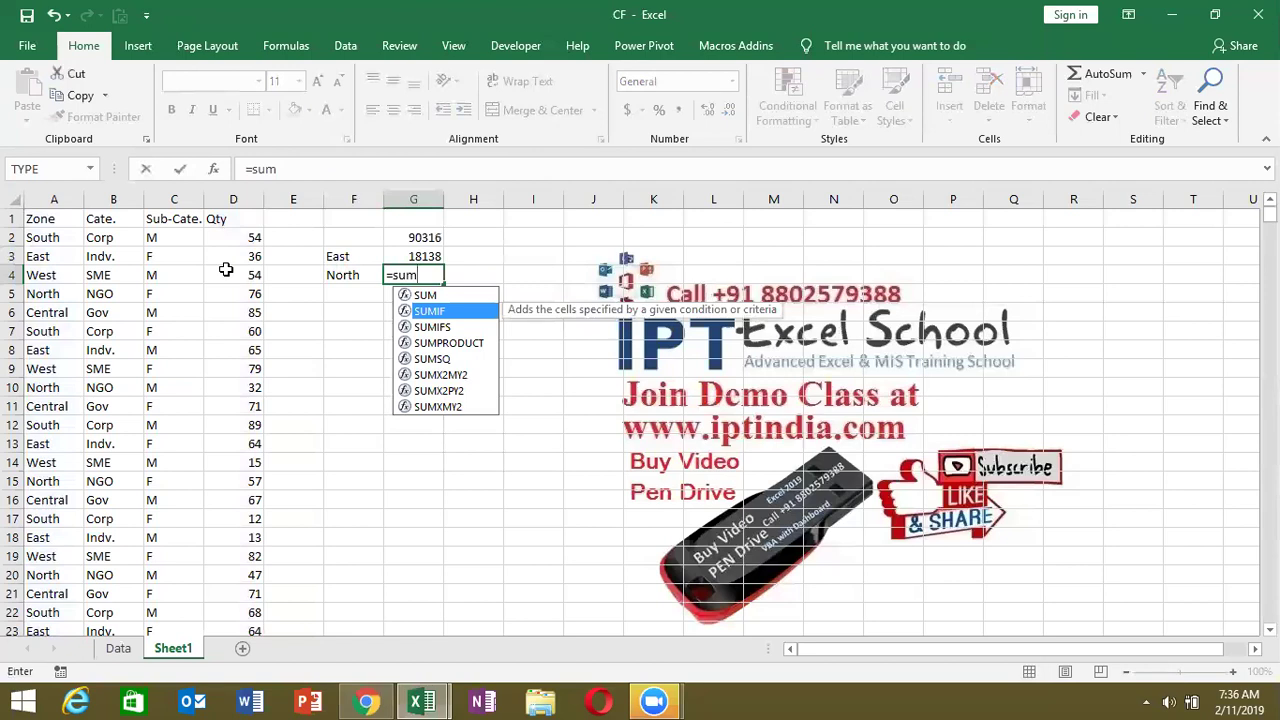
key(Tab)
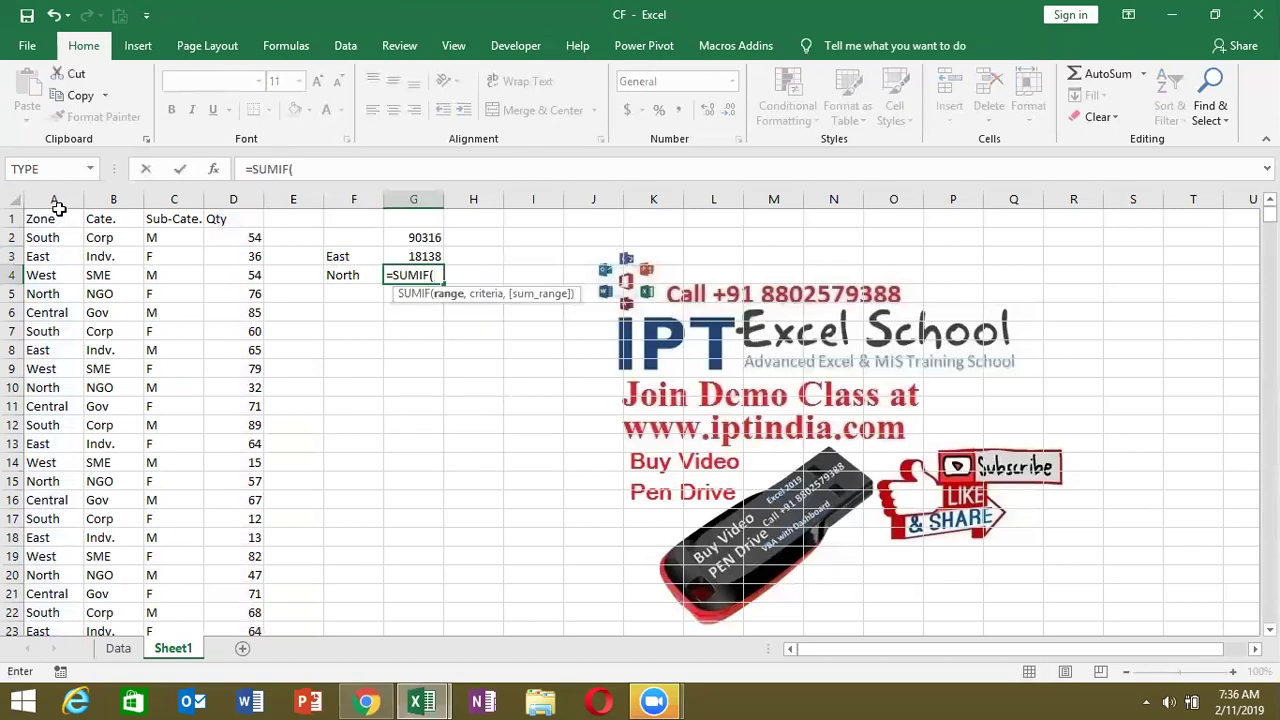
click(57, 200)
text(,)
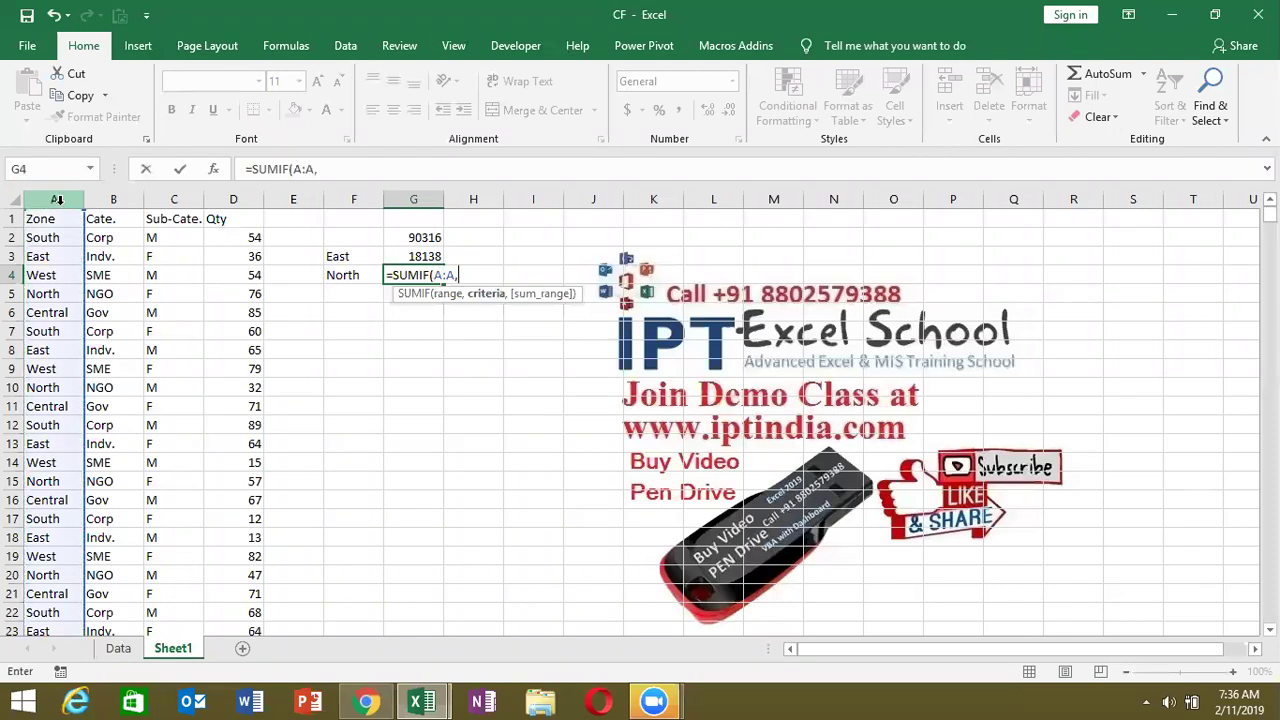
click(345, 275)
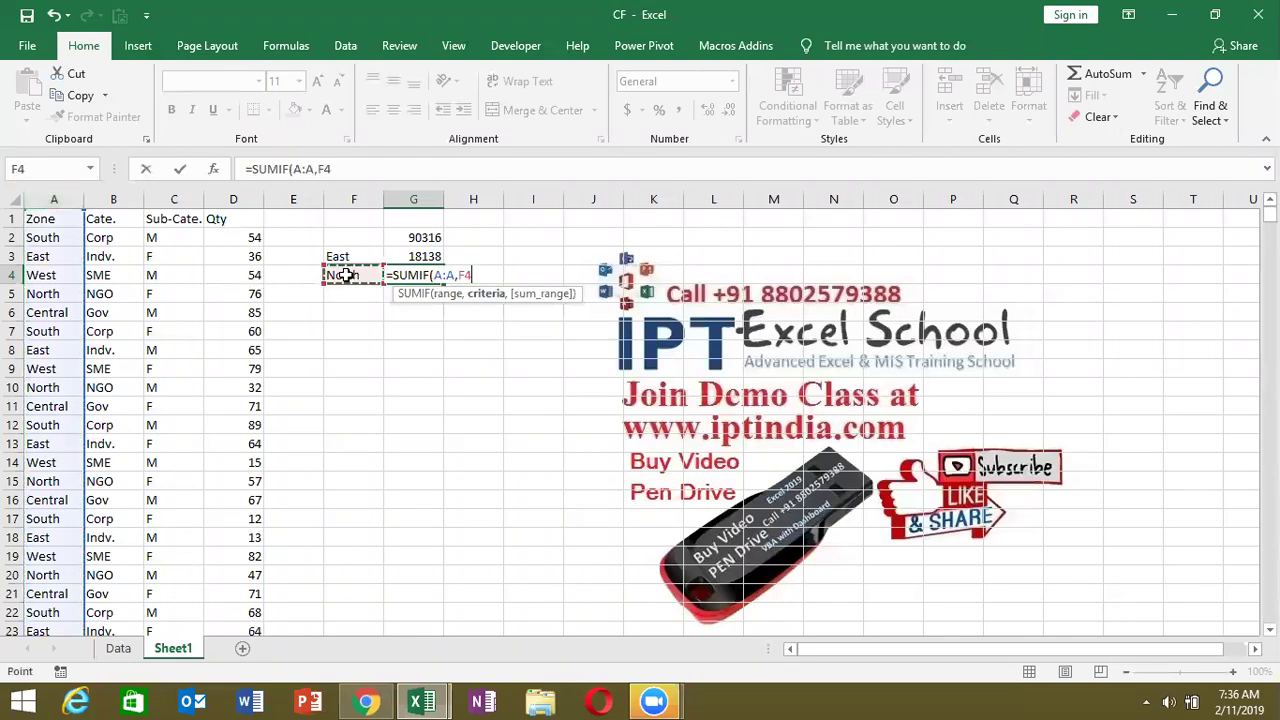
text(,)
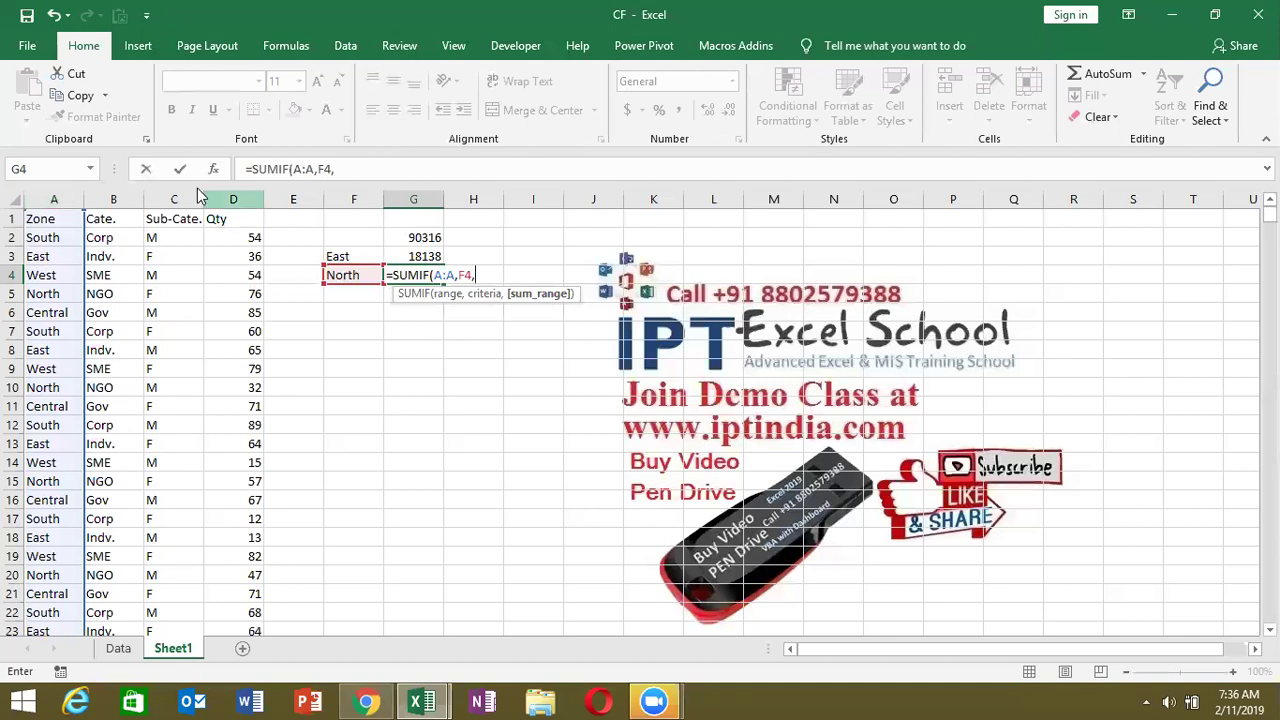
click(228, 192)
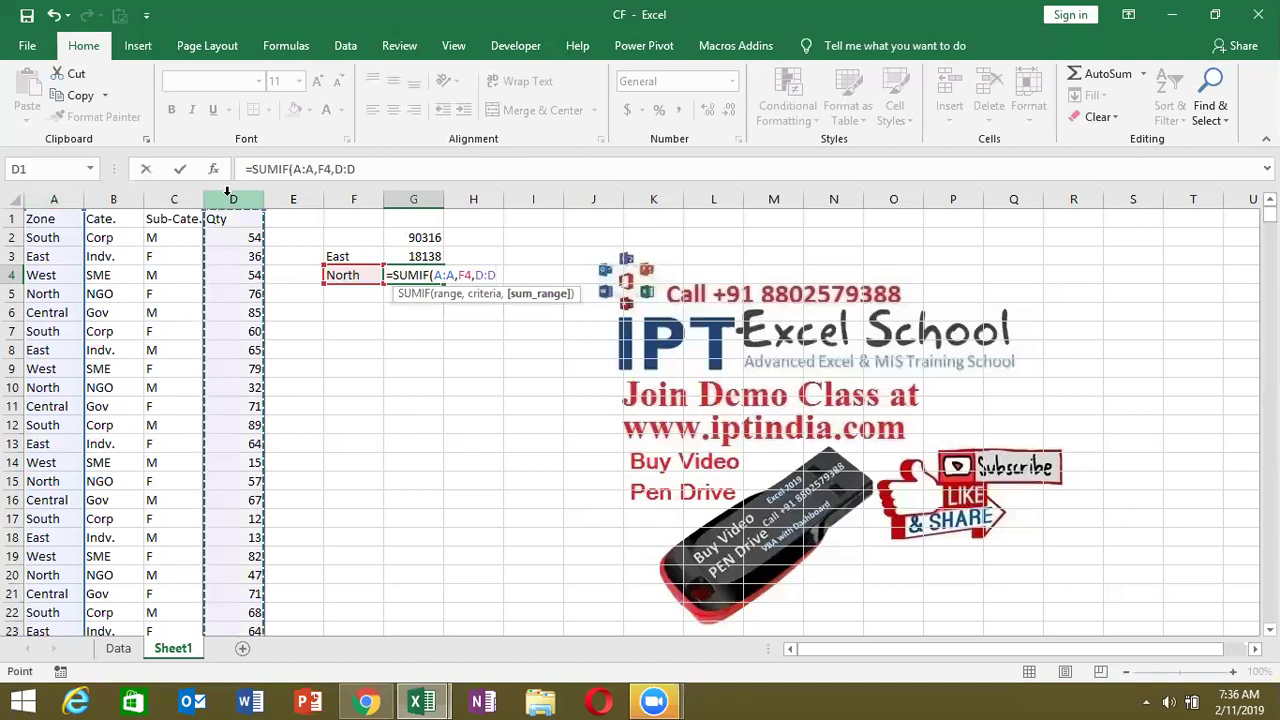
key(Return)
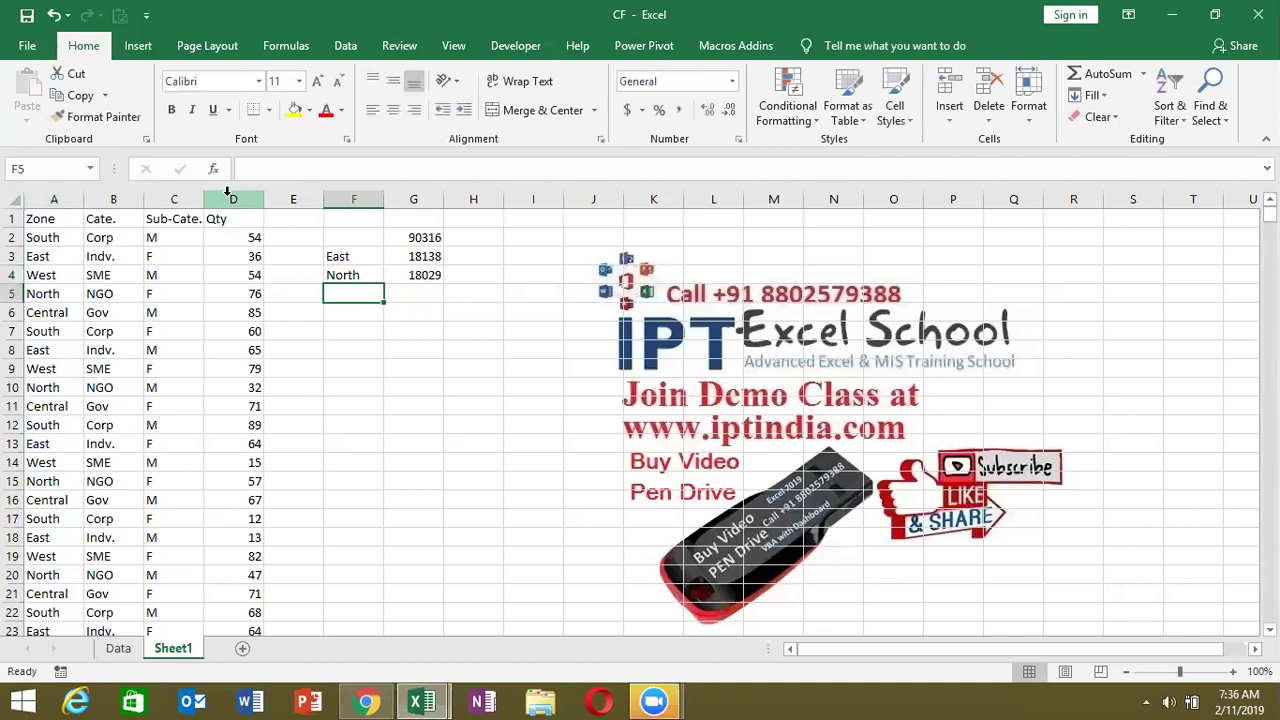
key(Up)
key(Right)
key(Left)
key(Up)
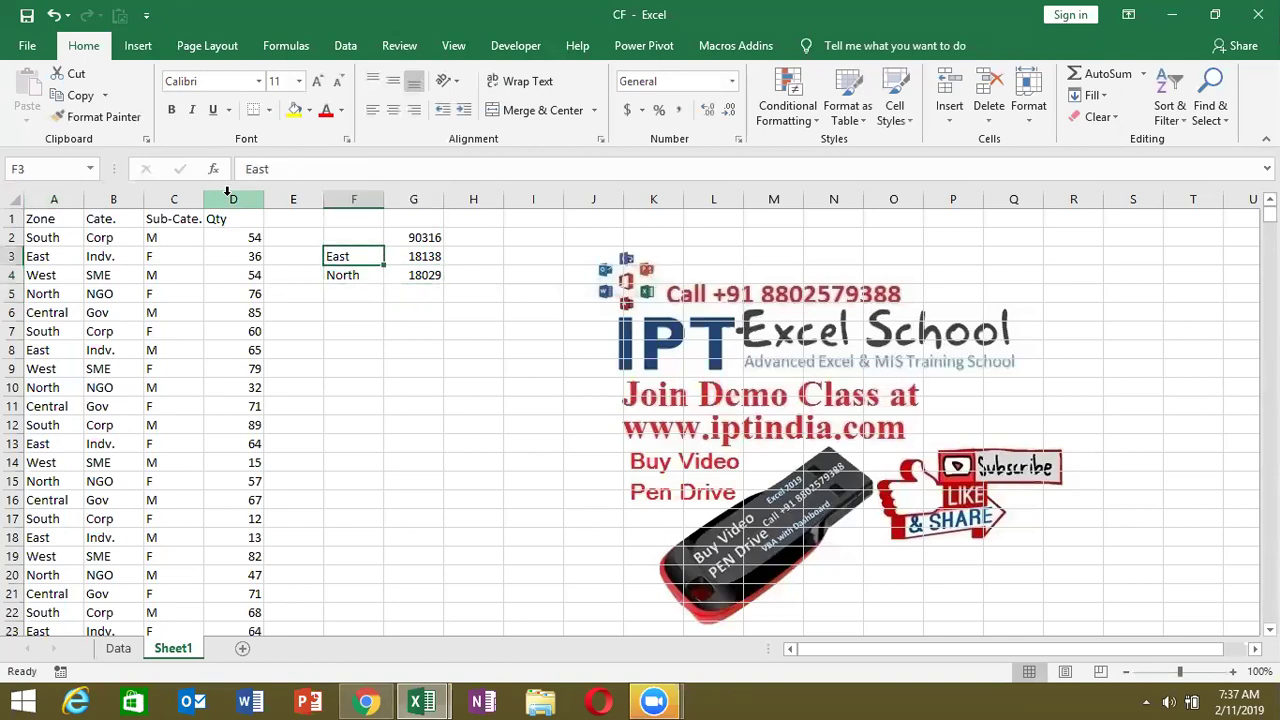
key(Right)
key(Down)
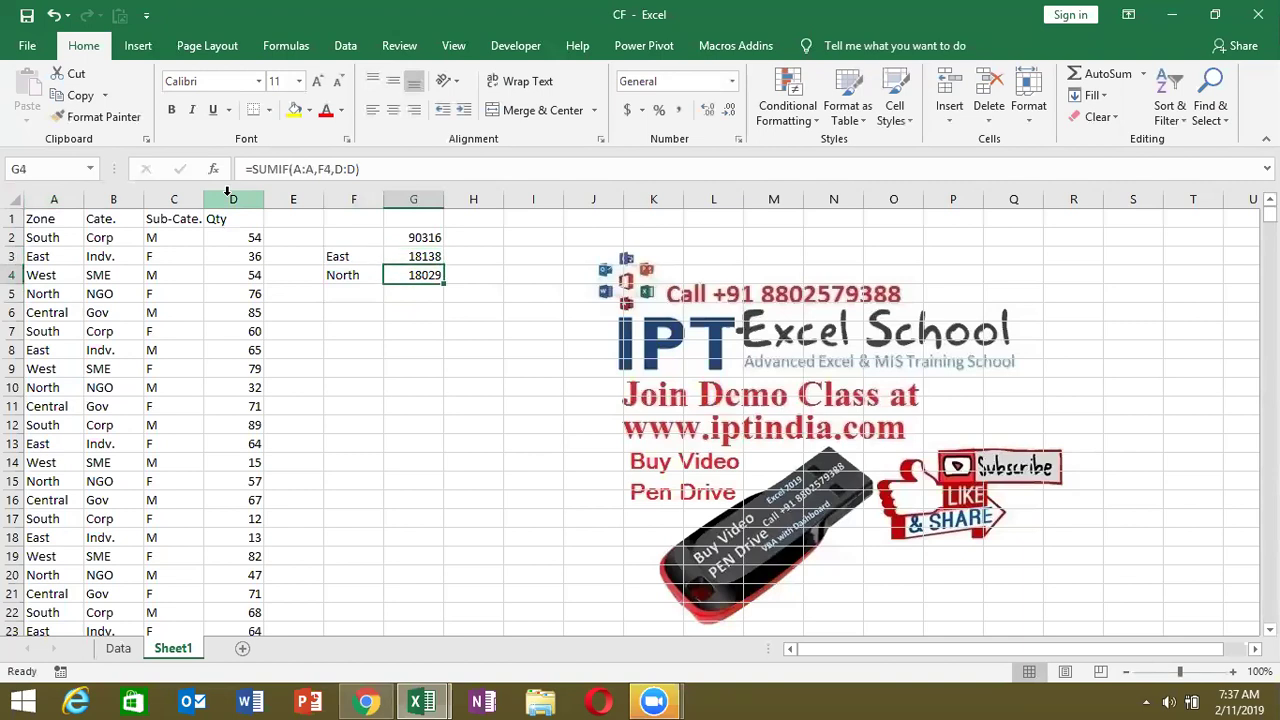
key(Left)
key(Left)
key(Left)
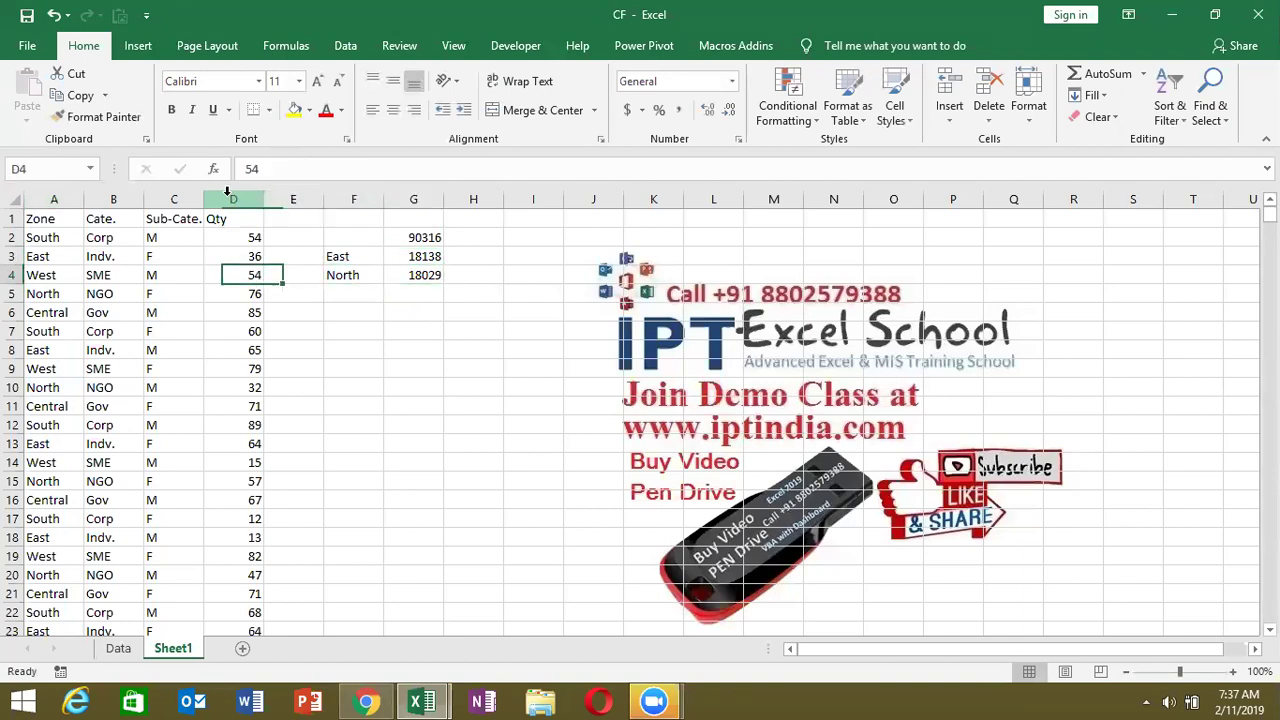
key(Right)
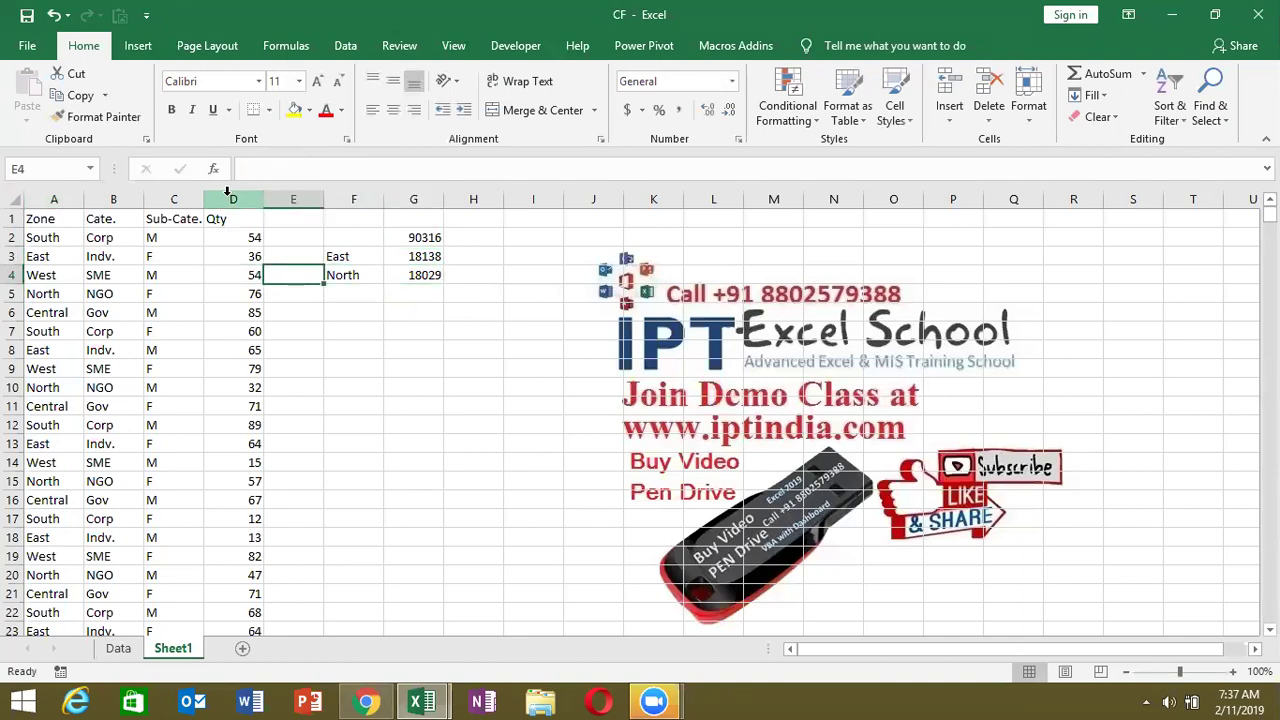
key(Left)
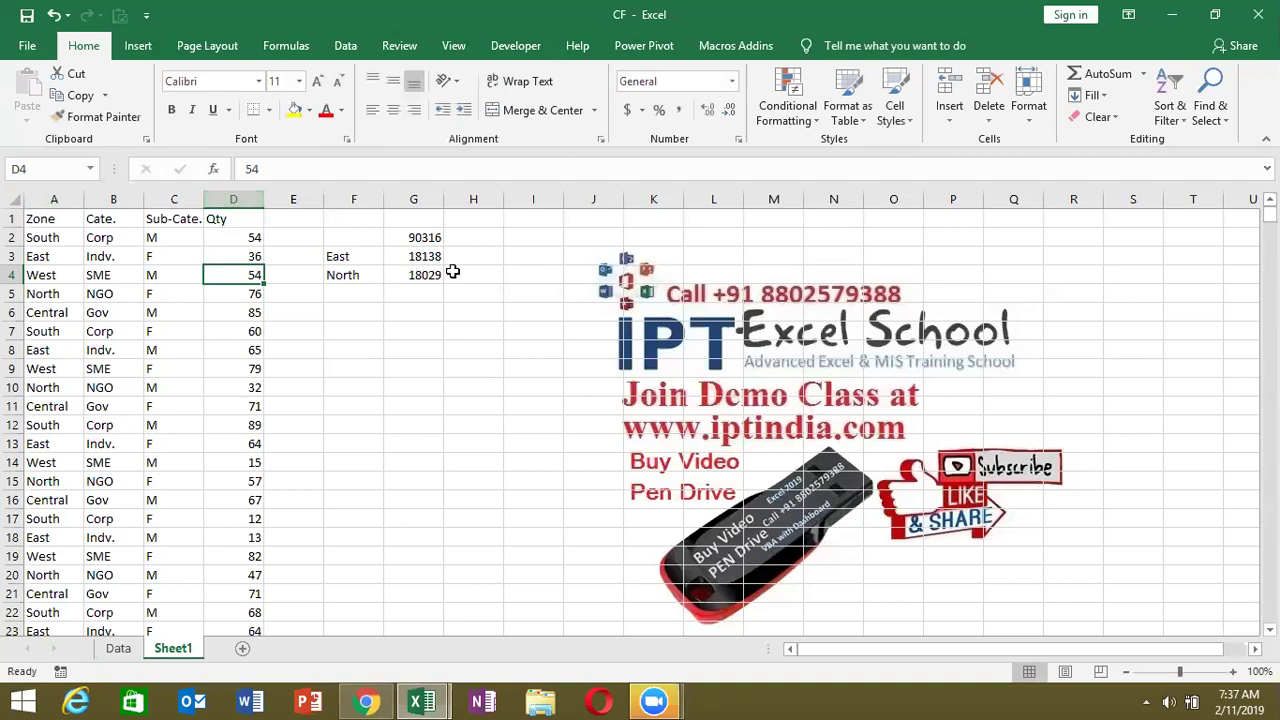
click(479, 241)
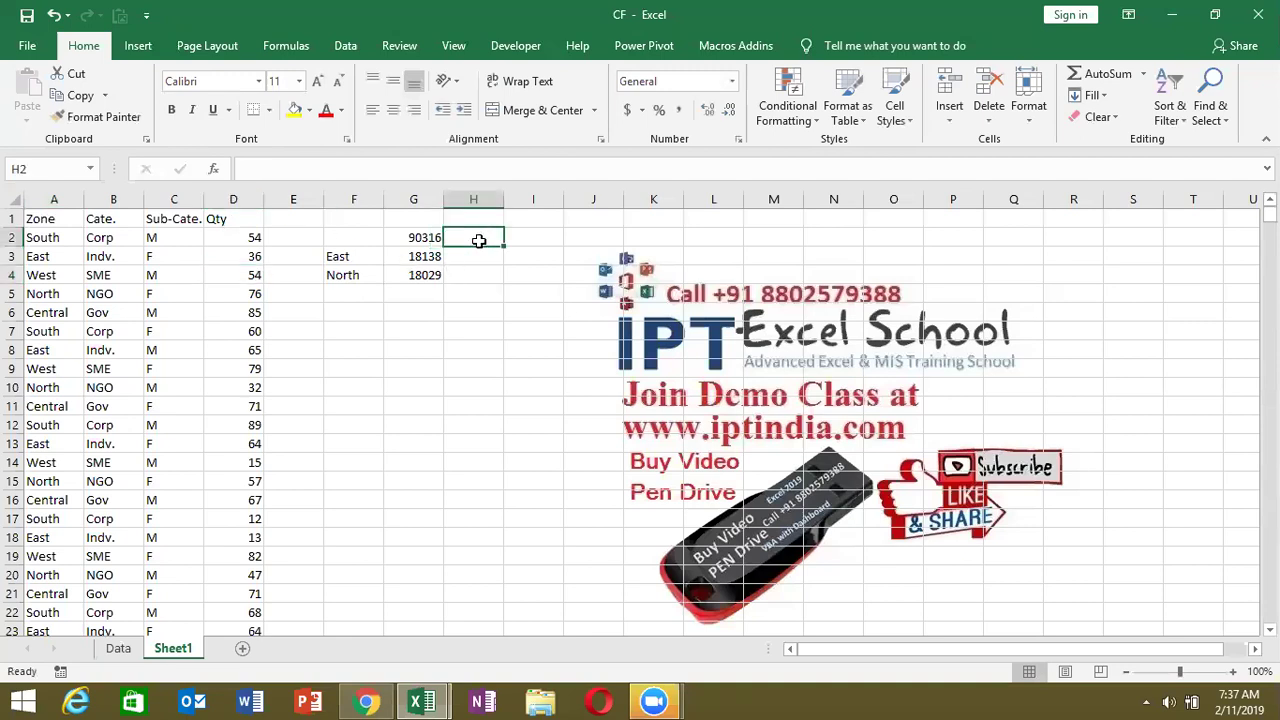
- Put 50 in cell I1
key(Up)
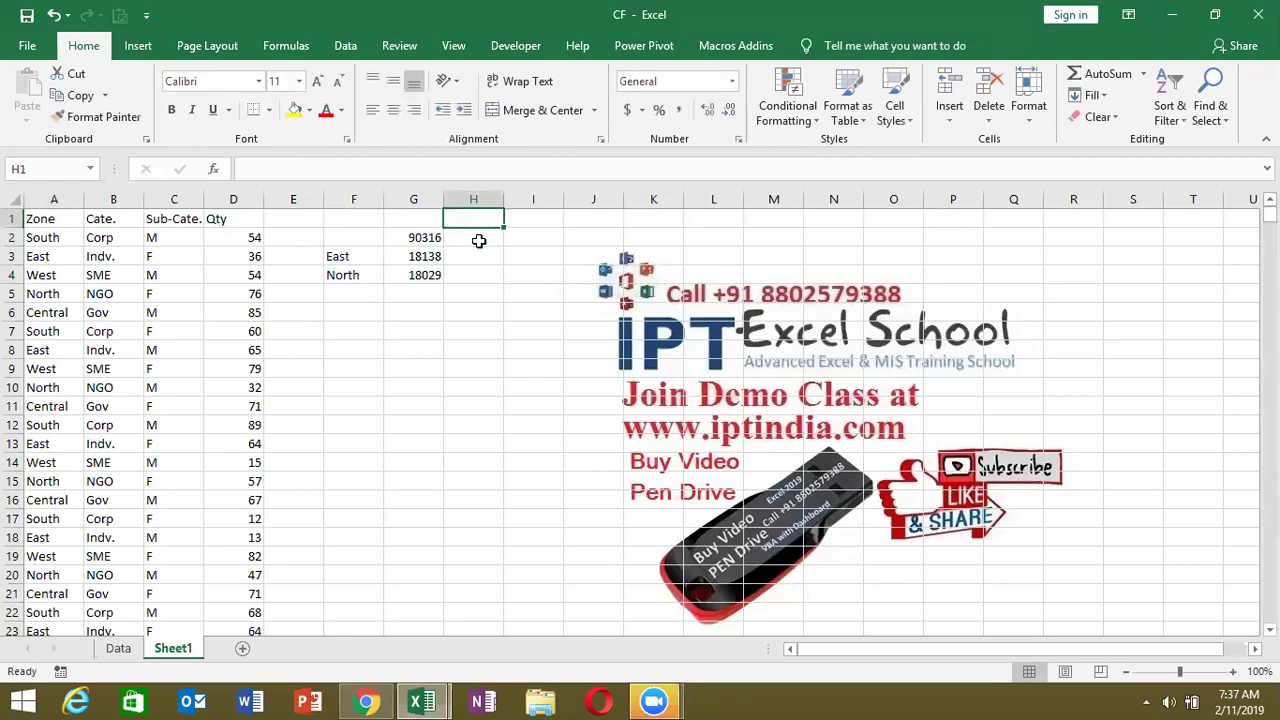
key(Right)
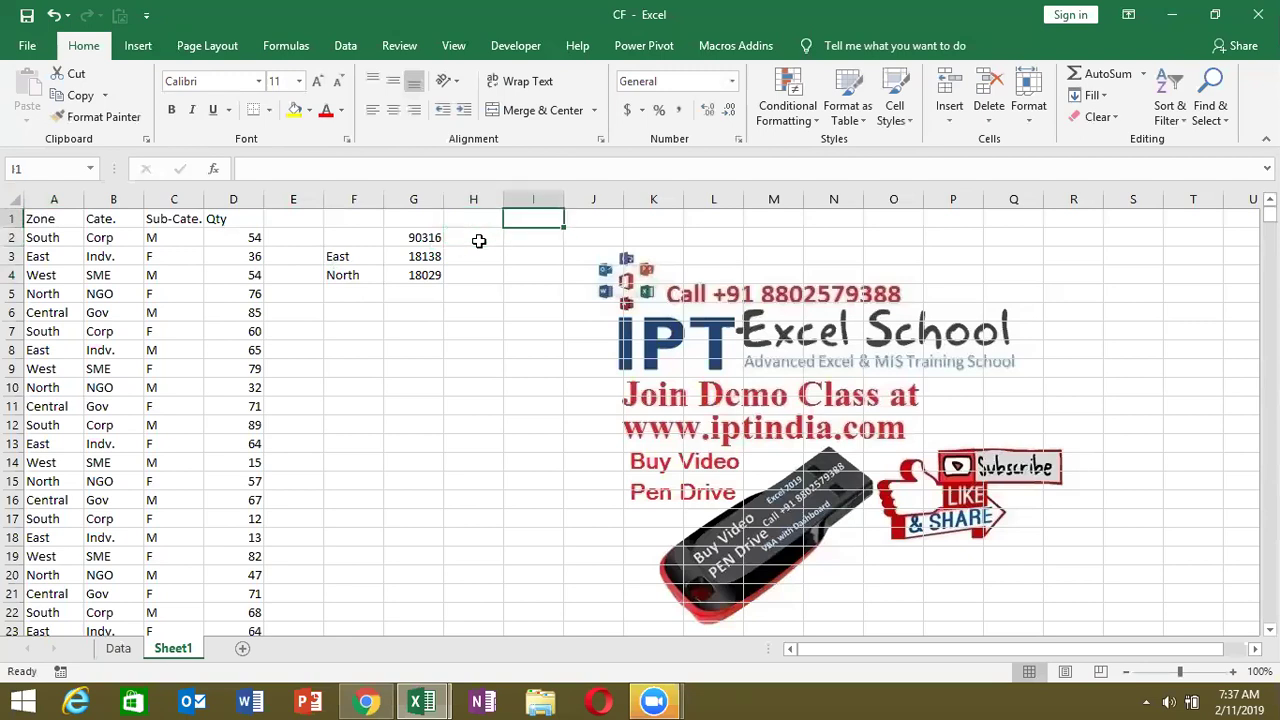
text(50)
key(Tab)
- Enter =G2*50 in H2 to multiply the grand total by 50, giving 4515800
key(Down)
key(Left)
key(Left)
text(=)
key(Down)
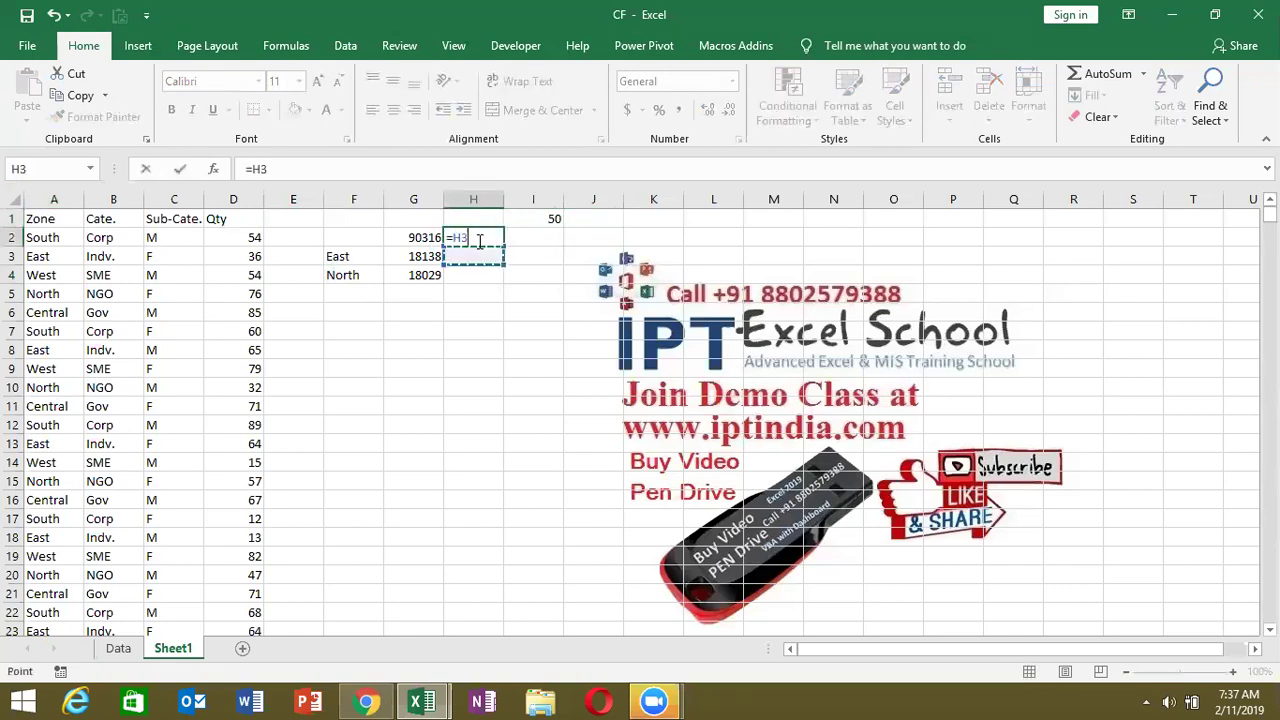
key(Up)
key(Left)
text(*50)
key(ctrl+Return)
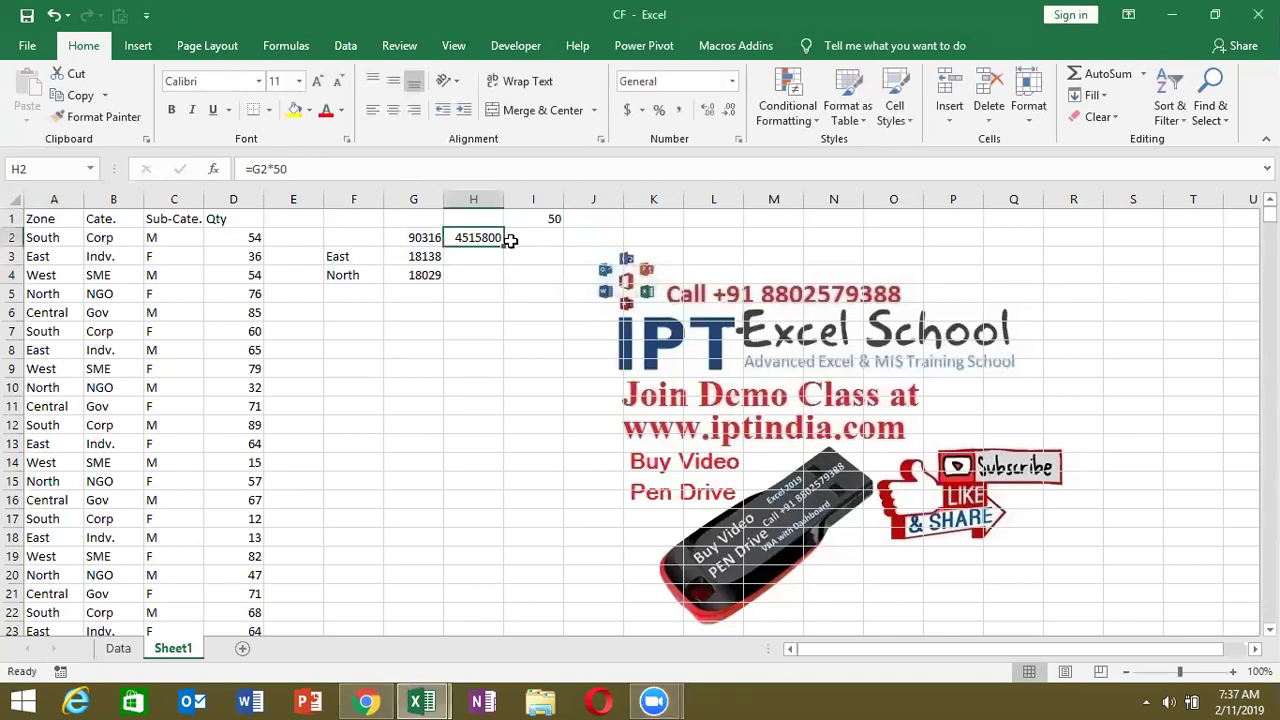
click(430, 245)
click(465, 240)
- Replace the multiplied result in H2 with the >50 criterion
key(Delete)
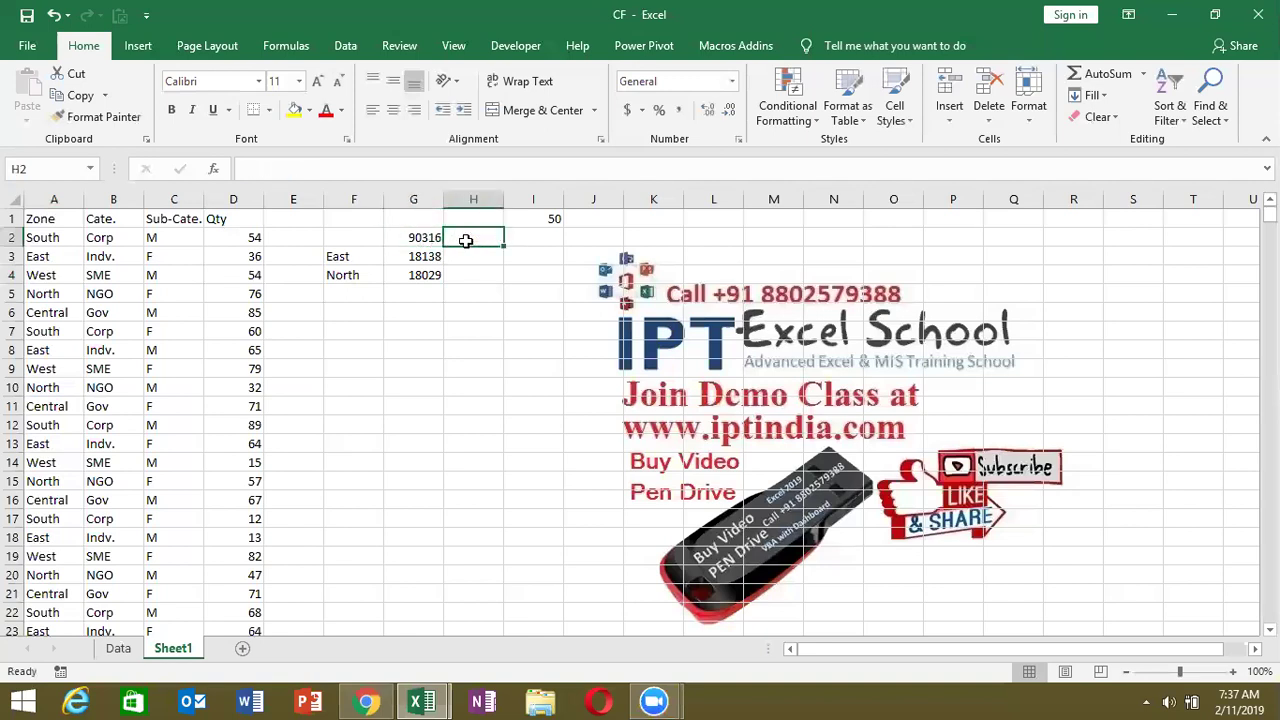
text(>)
key(Return)
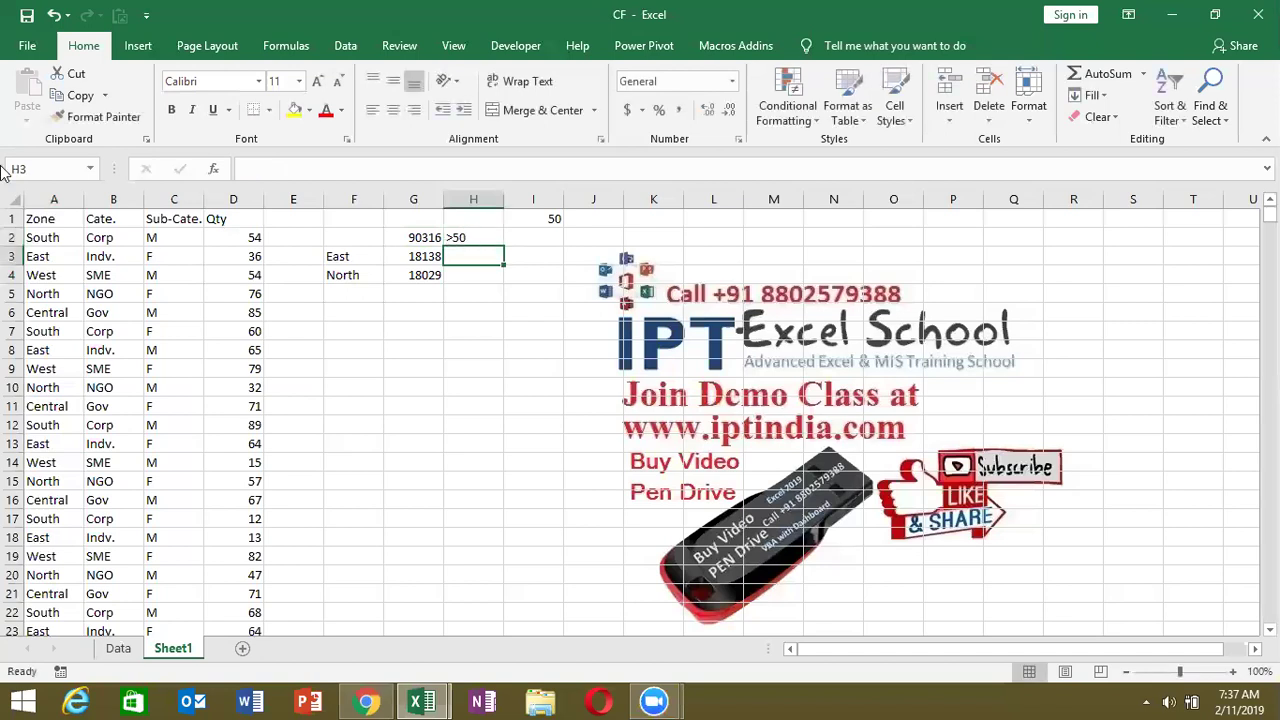
- Filter Qty to values greater than 50 and select them to read the 64561 sum
click(60, 218)
key(ctrl+shift+l)
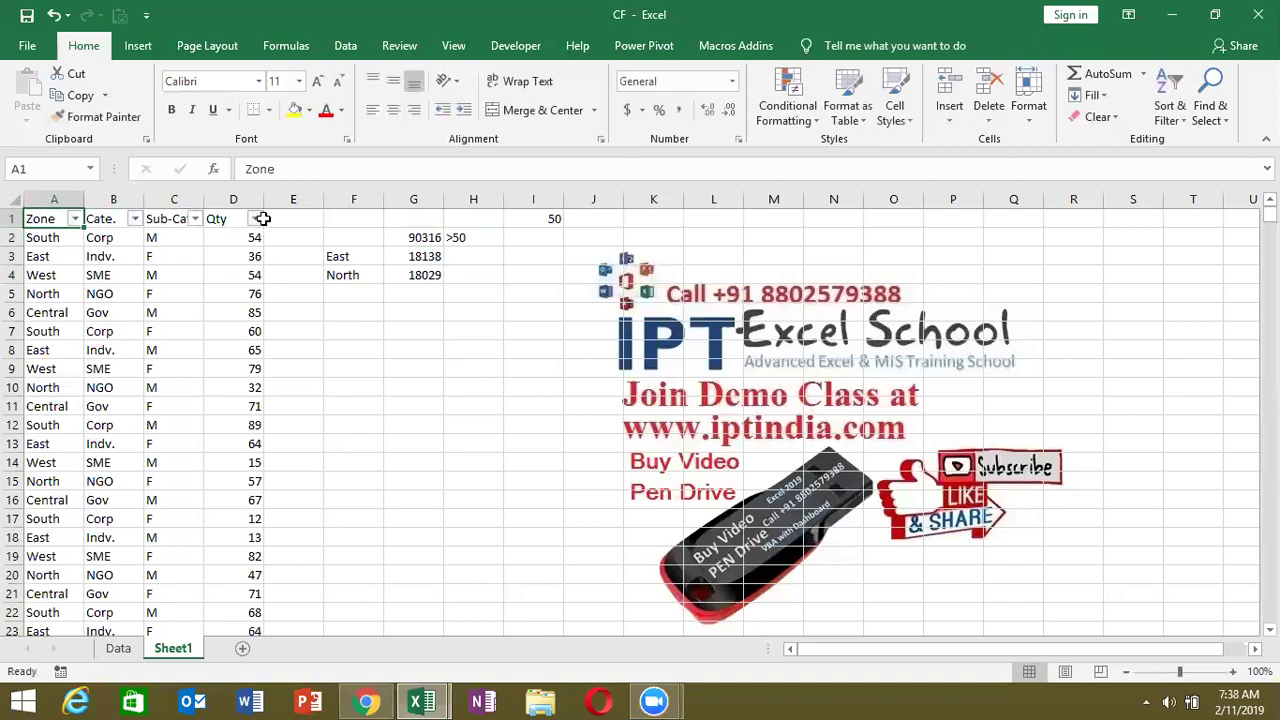
click(256, 219)
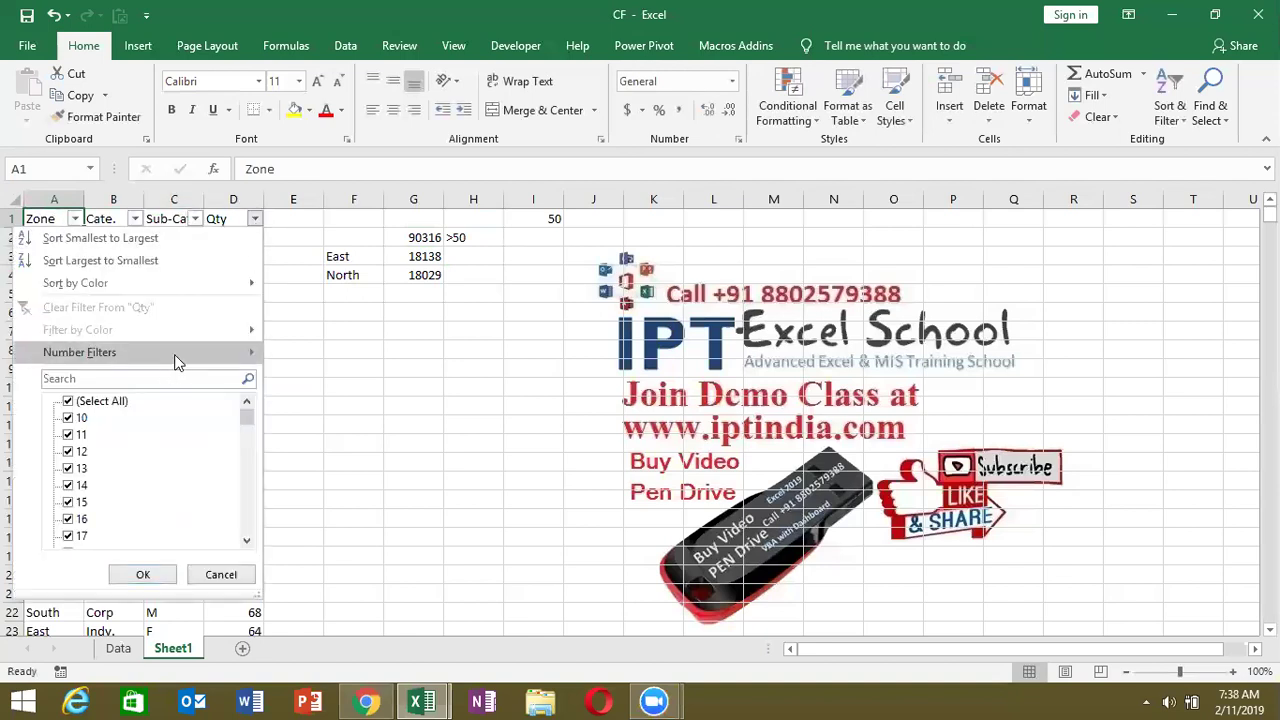
mouse_move(80, 352)
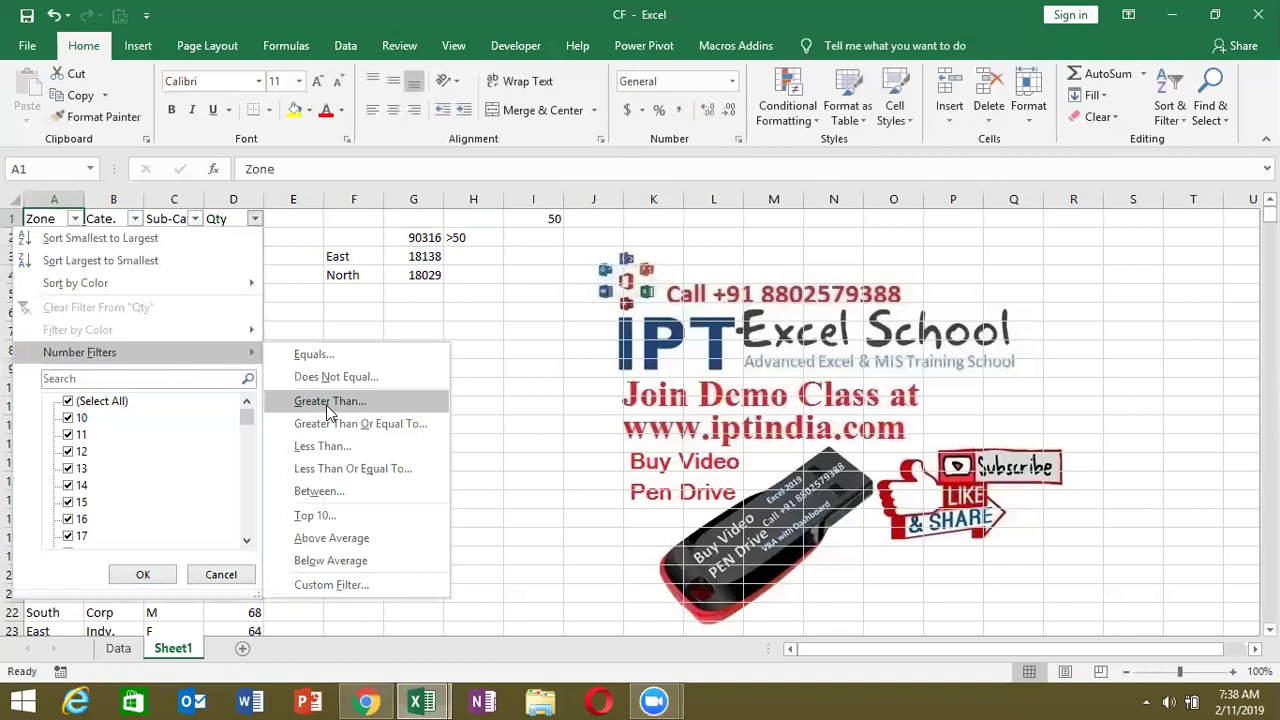
click(326, 405)
text(50)
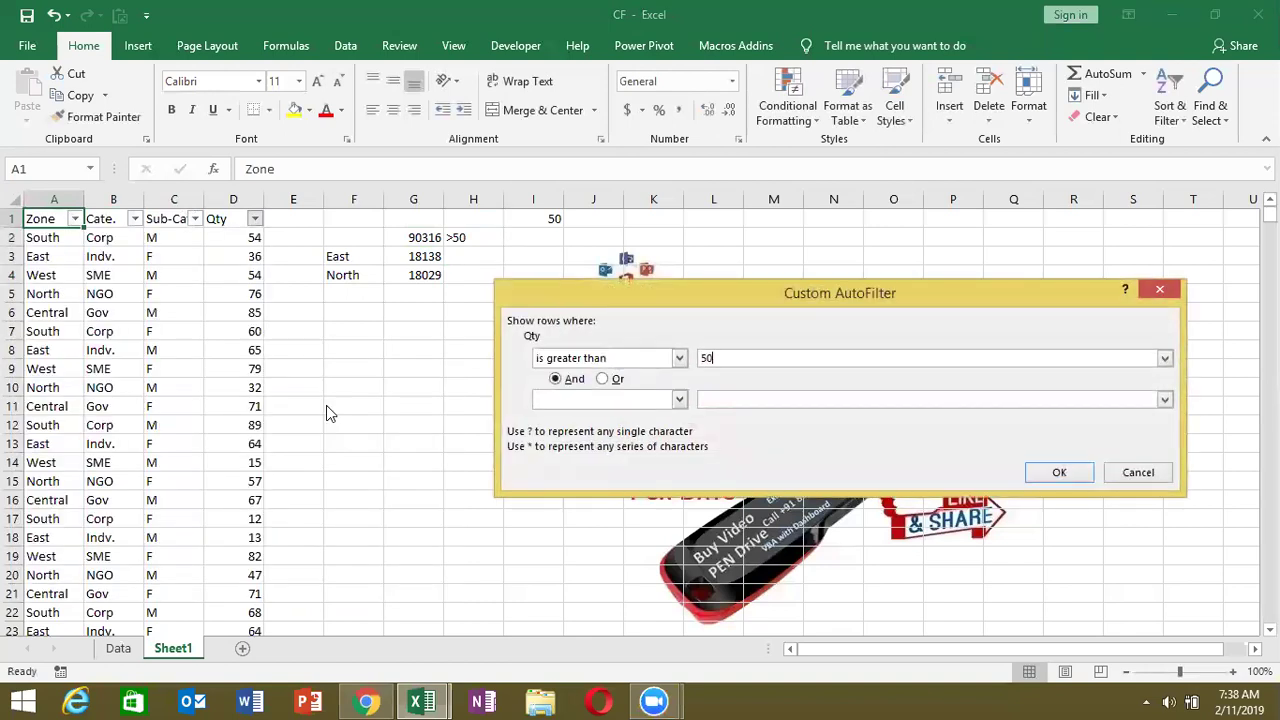
key(Return)
key(Right)
key(Right)
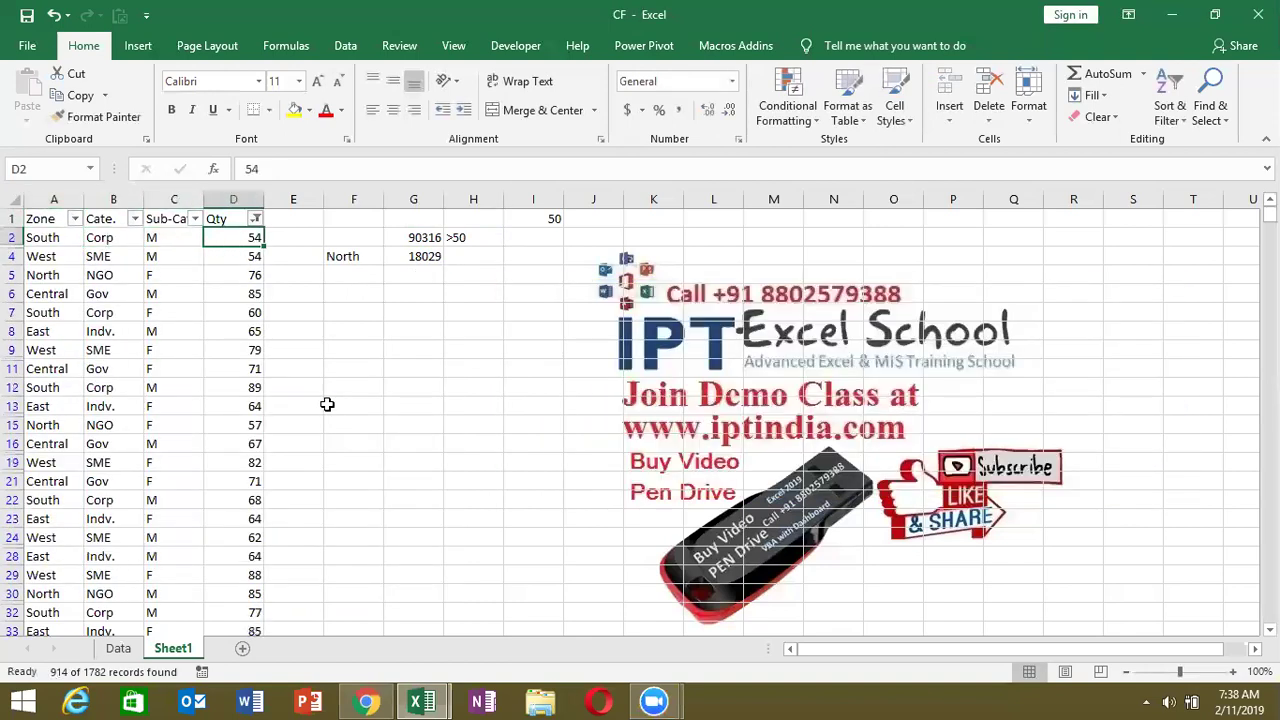
key(ctrl+shift+Down)
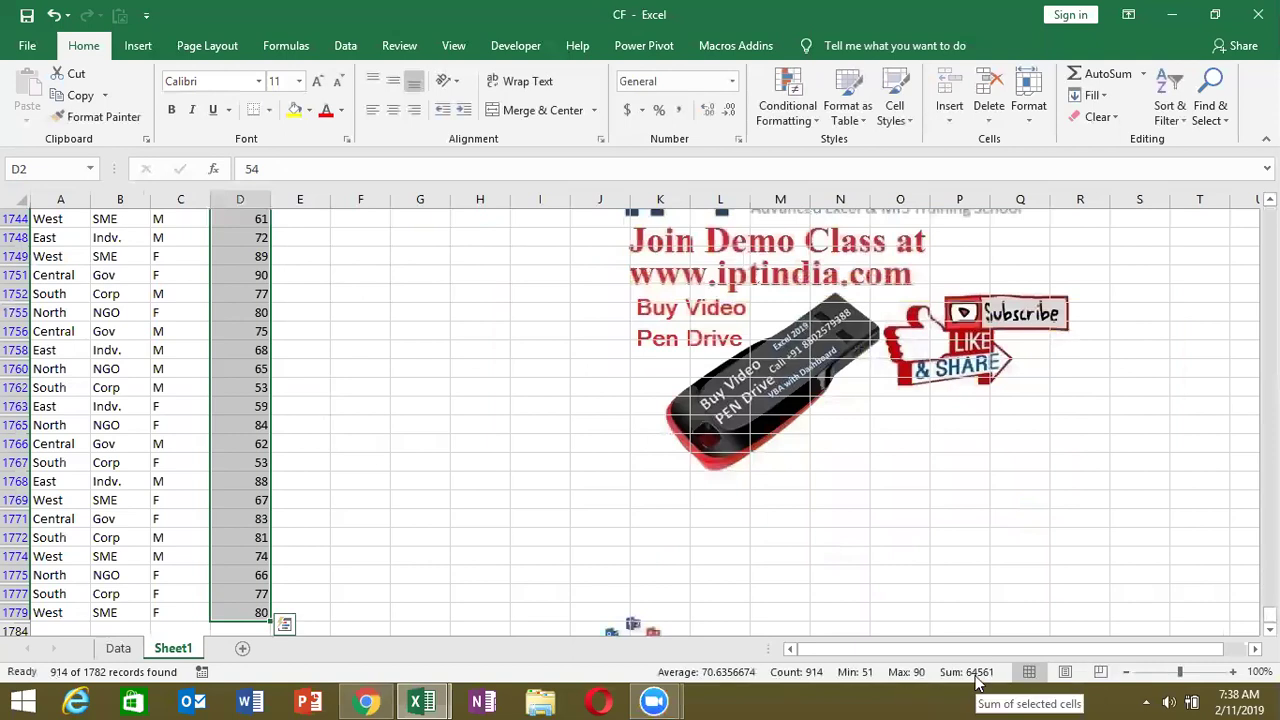
- Remove the filter so all rows show again and move down to F6
key(ctrl+Up)
key(Right)
key(Down)
key(Down)
key(Right)
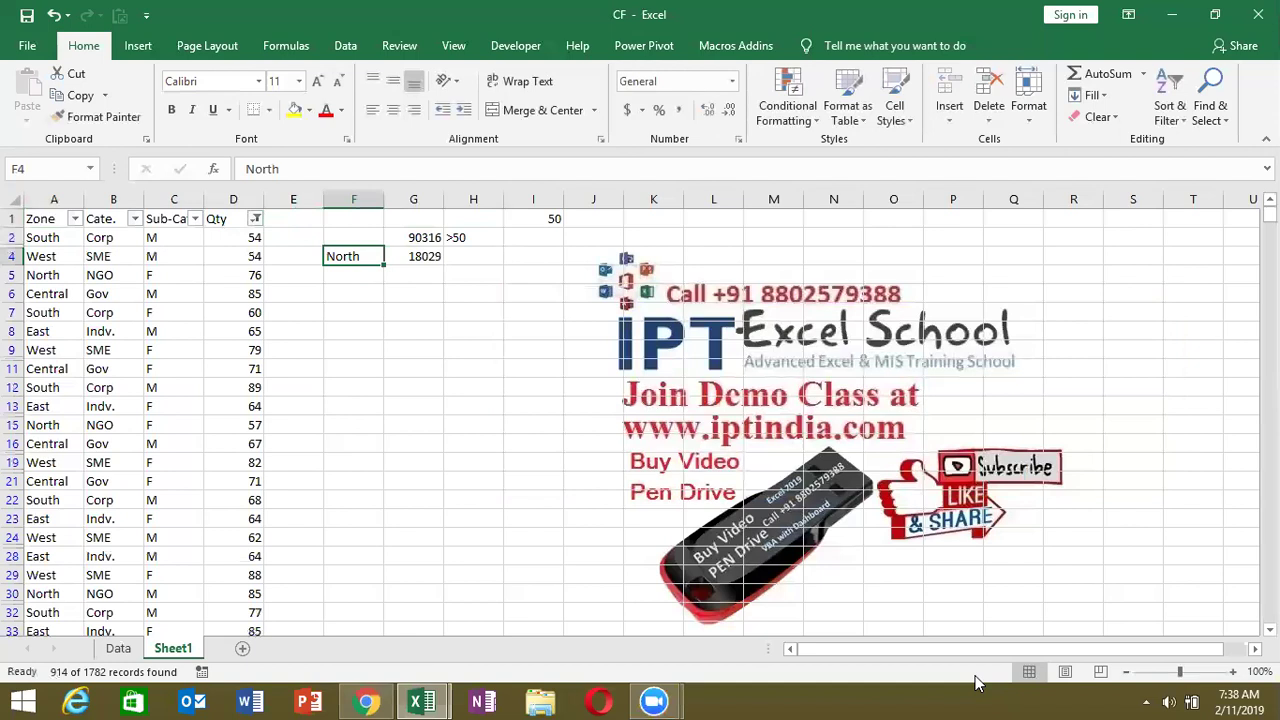
key(ctrl+shift+l)
key(Down)
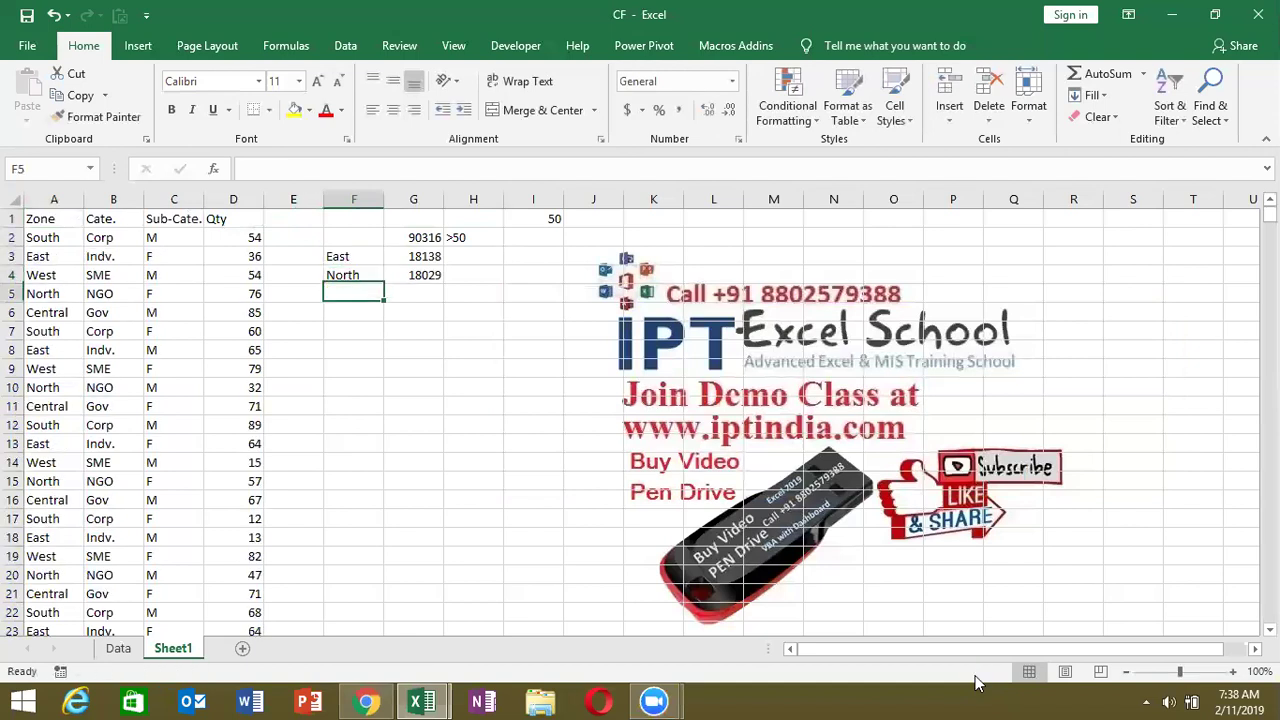
key(Down)
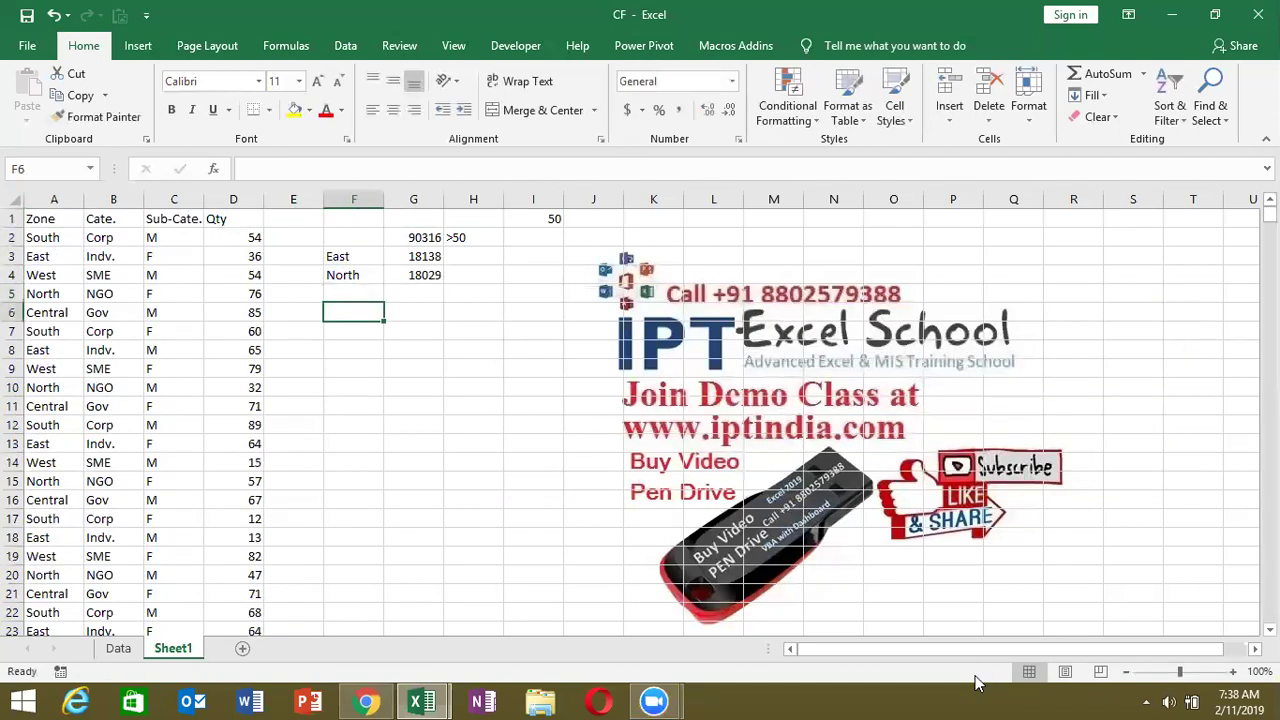
- Enter >50 in F6 and =SUMIF(D:D,F6) in G6, returning 64561
text(>50)
key(Tab)
text(=)
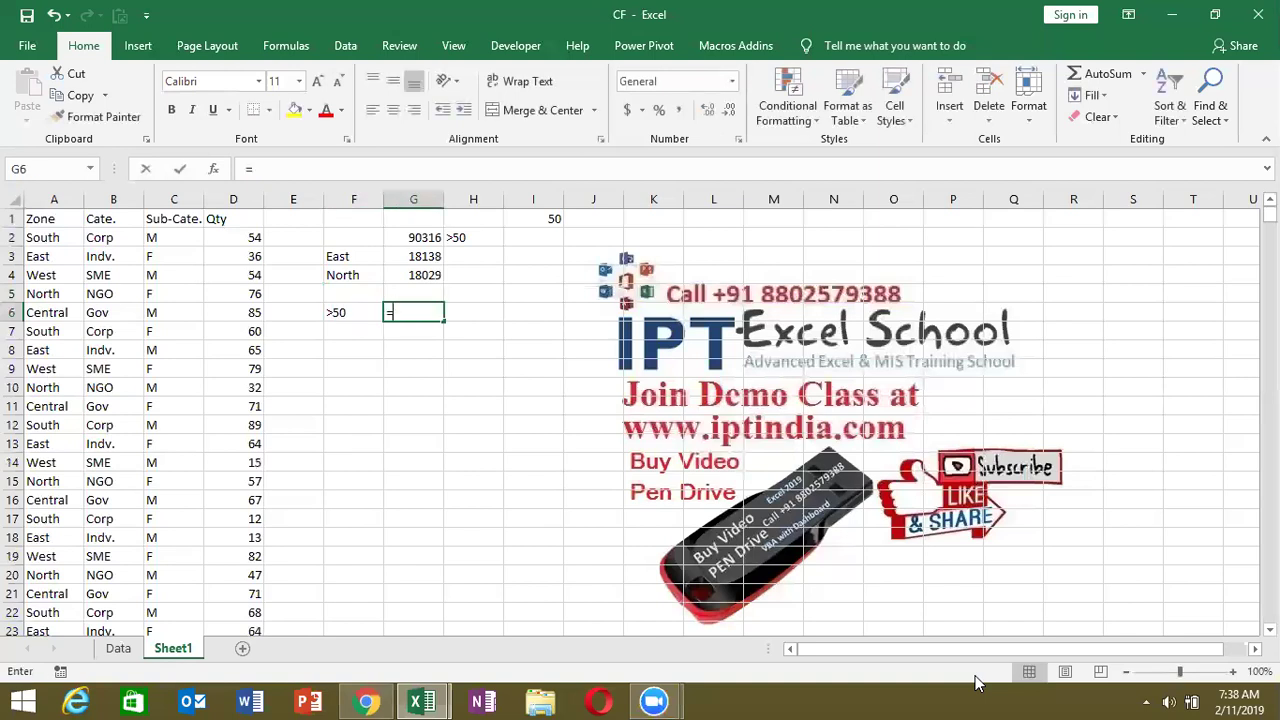
text(sum)
key(Down)
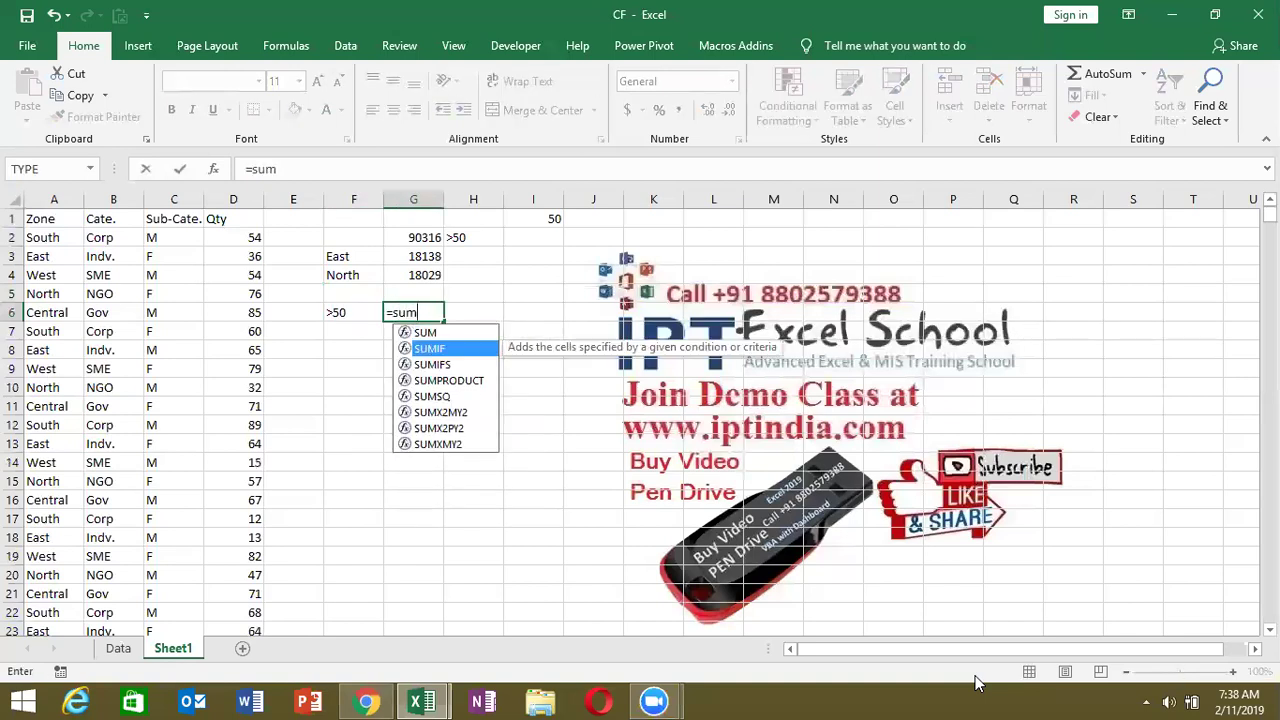
key(Tab)
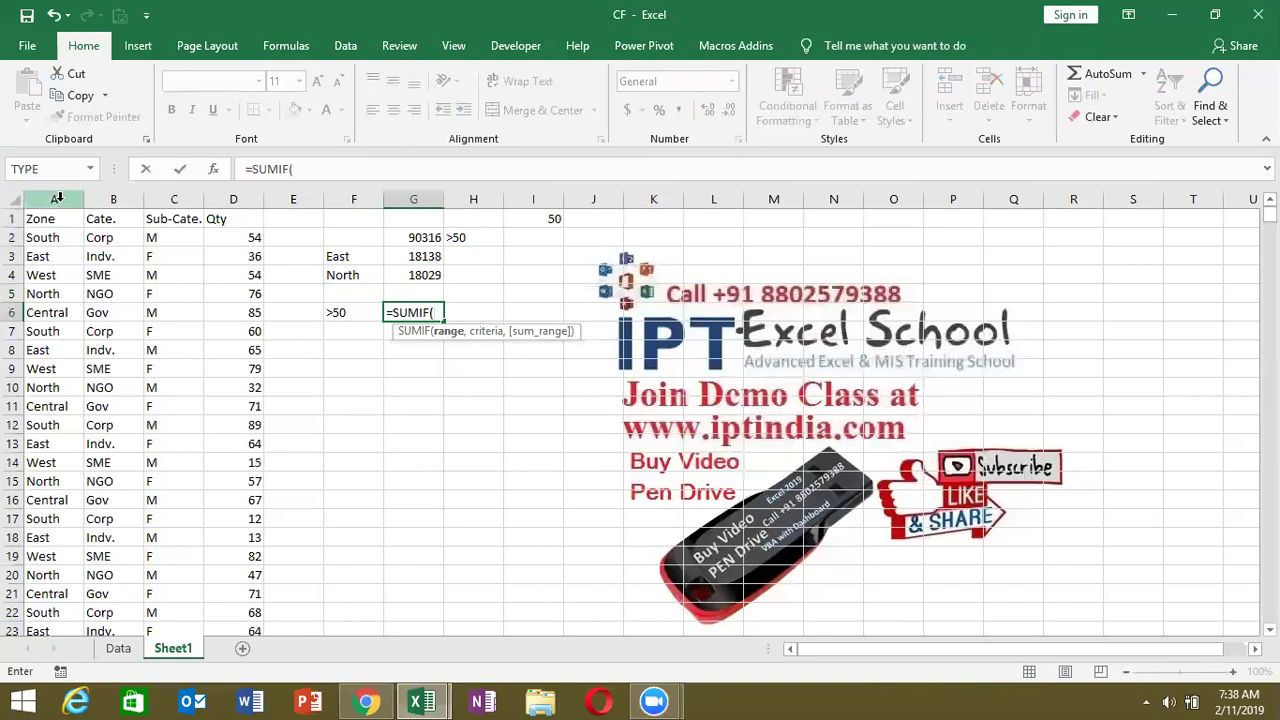
click(234, 201)
text(,)
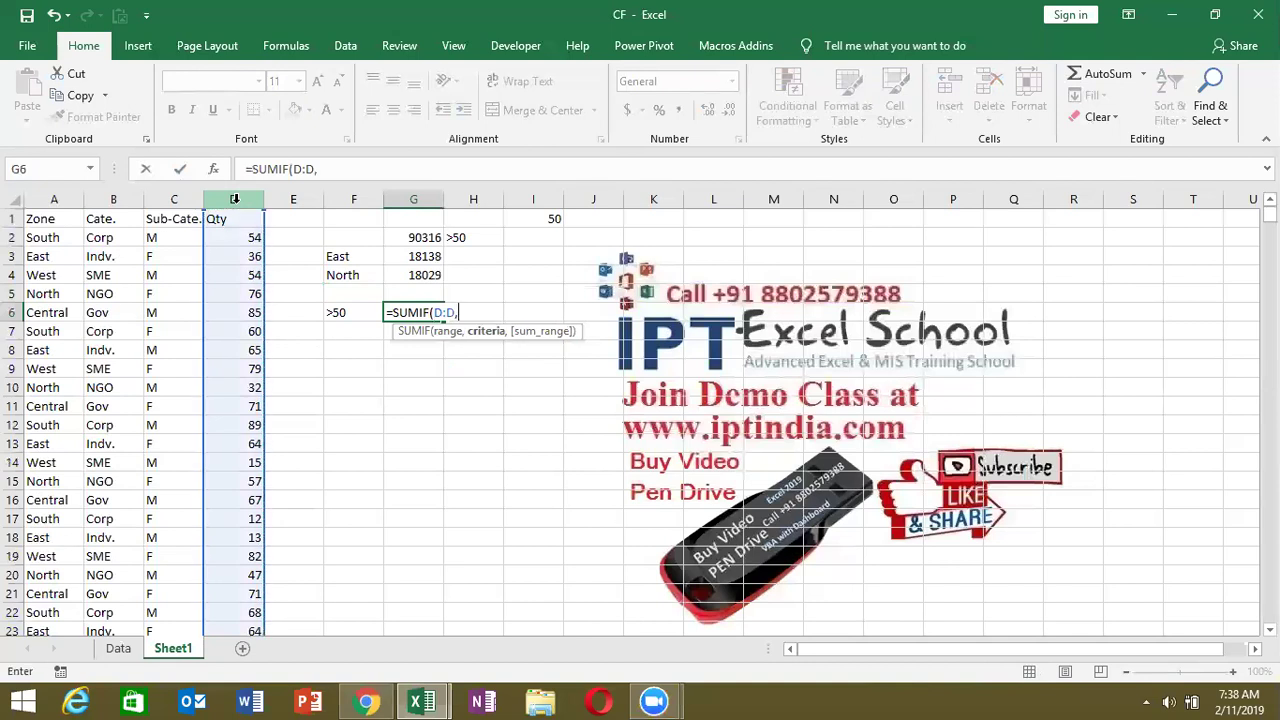
click(349, 313)
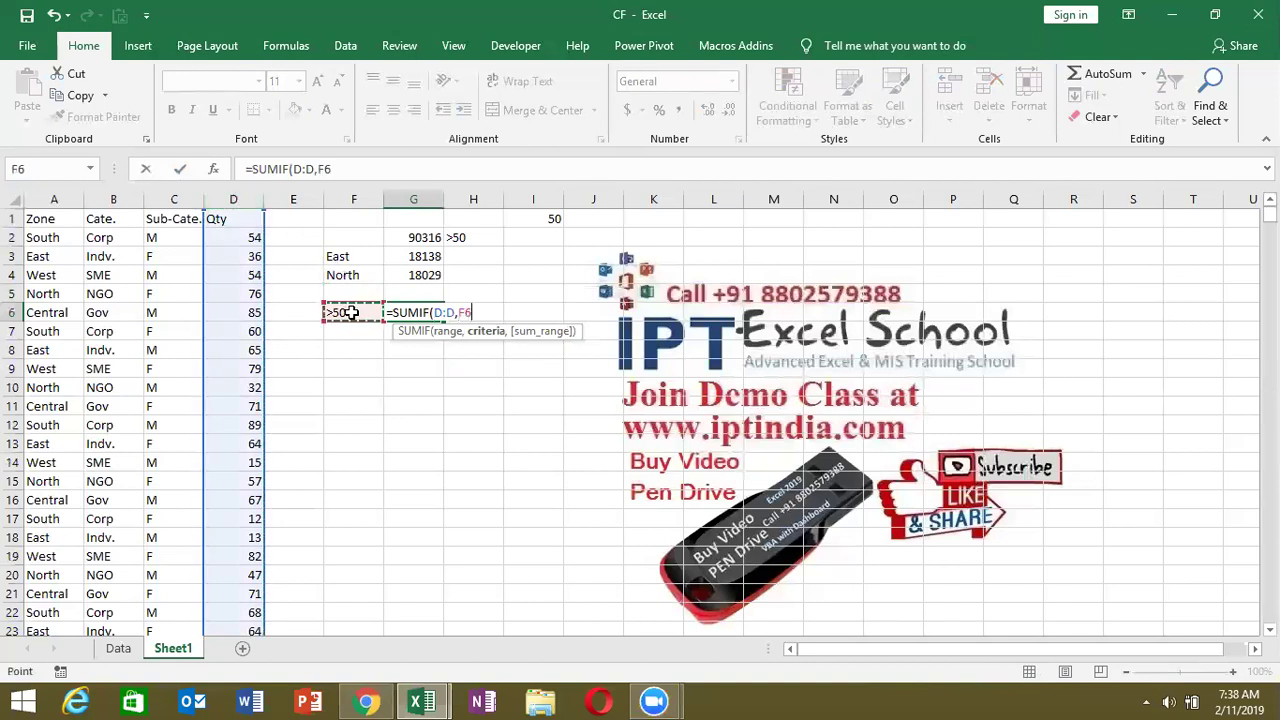
key(Return)
key(Up)
key(Right)
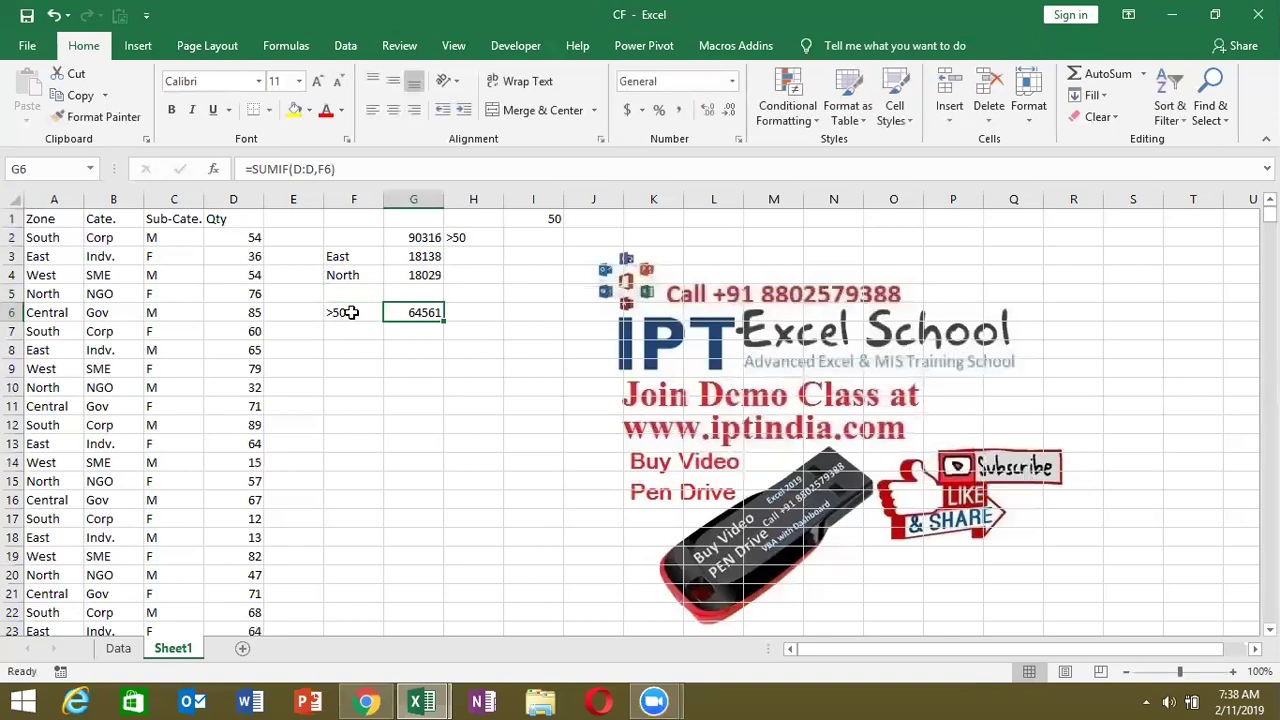
- Enter =SUMIF(D:D,">50") in G7 with the criterion inline, returning 64561
click(347, 327)
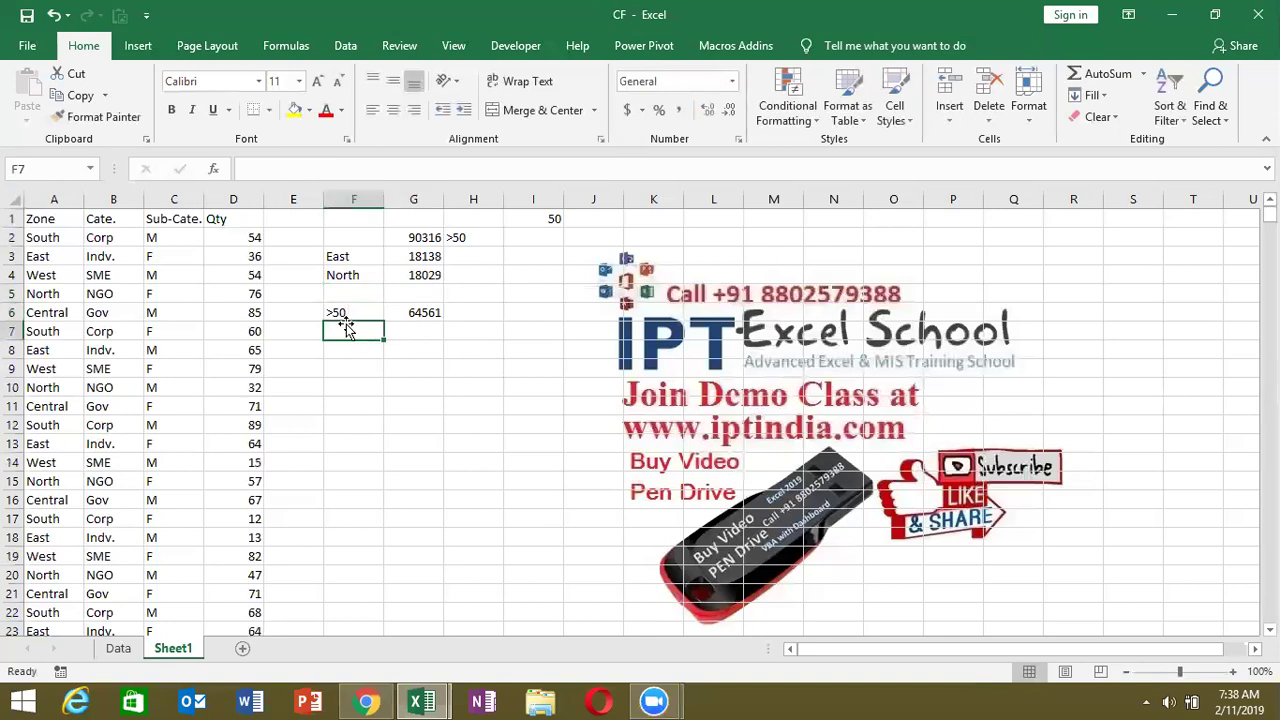
text(50)
key(Escape)
key(Right)
key(Up)
key(Down)
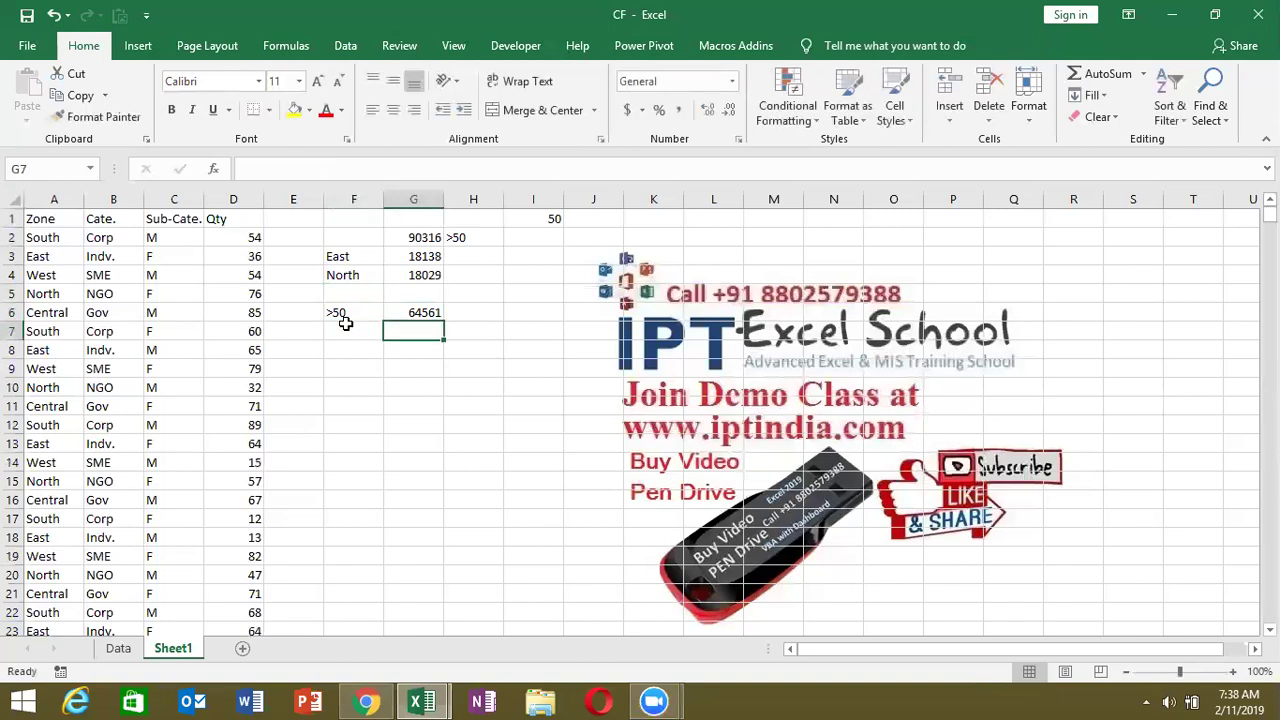
text(=sum)
key(Down)
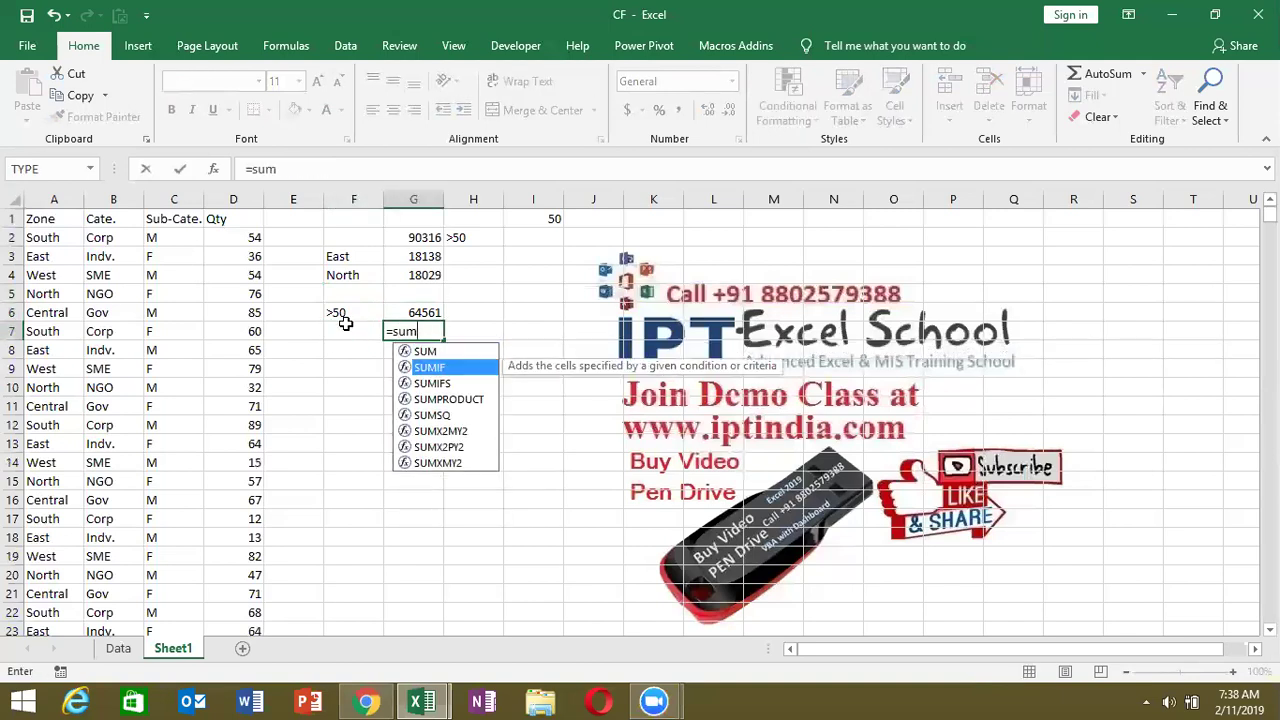
key(Tab)
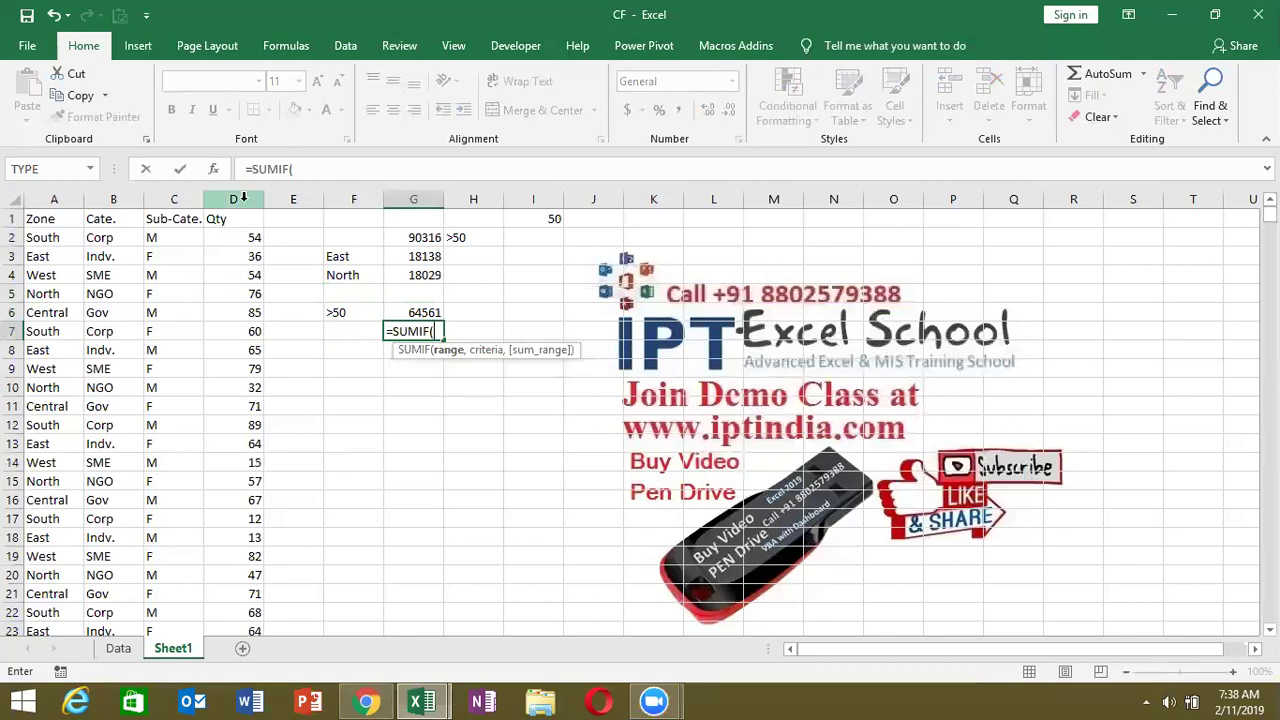
click(243, 199)
text(,">50")
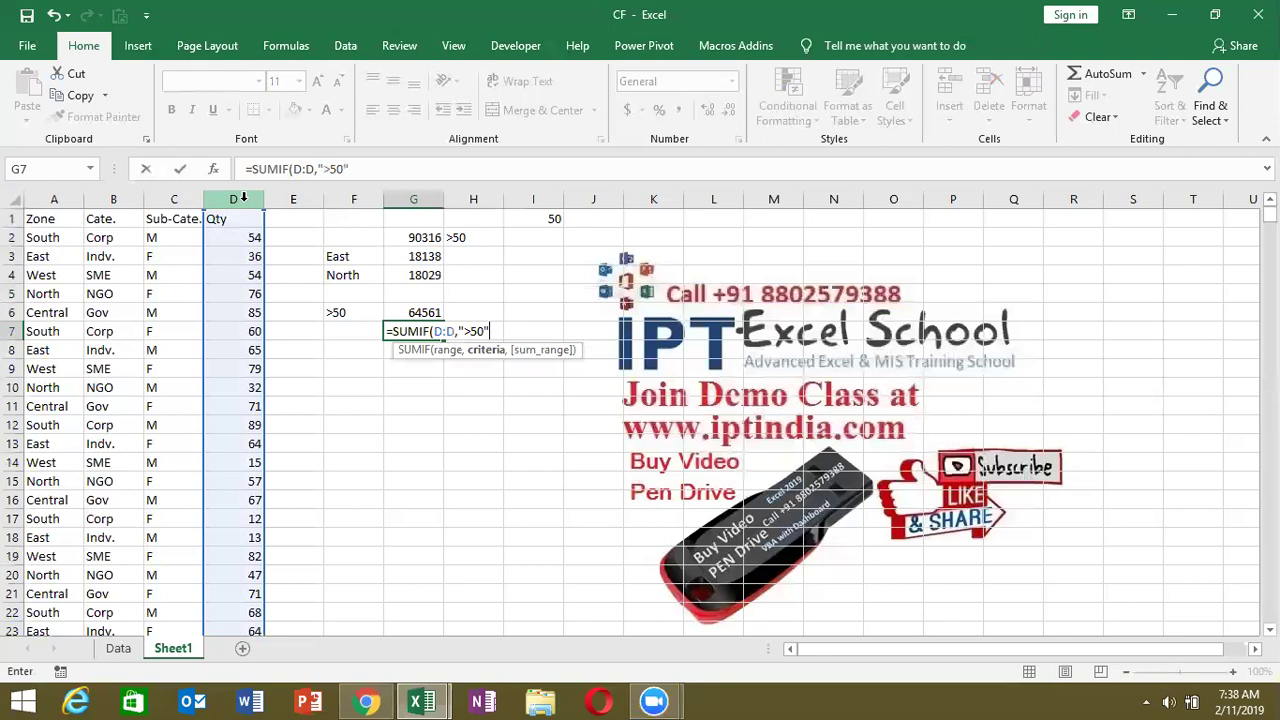
text())
key(Return)
- Put 50 in F8 as a criteria value
key(Left)
text(50)
key(Right)
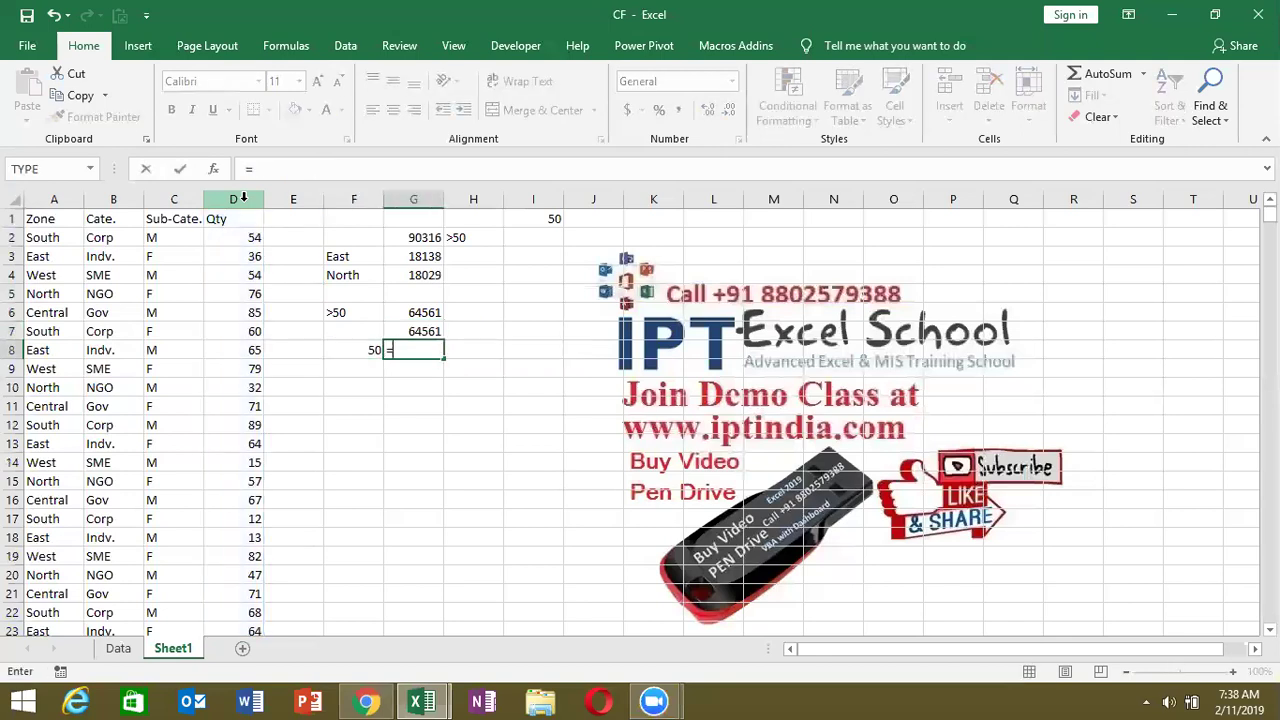
- Enter =SUMIF(D:D,">"&F8) in G8, joining the operator to the 50 in F8
text(=sum)
key(Down)
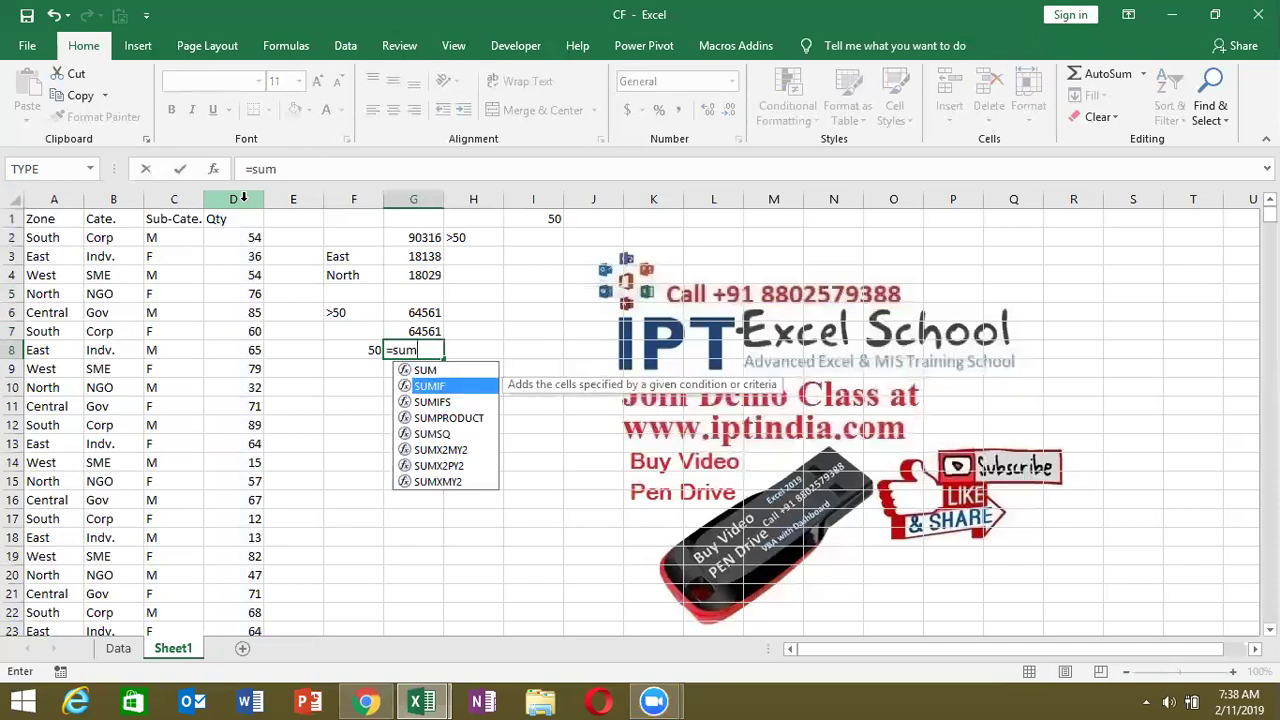
key(Tab)
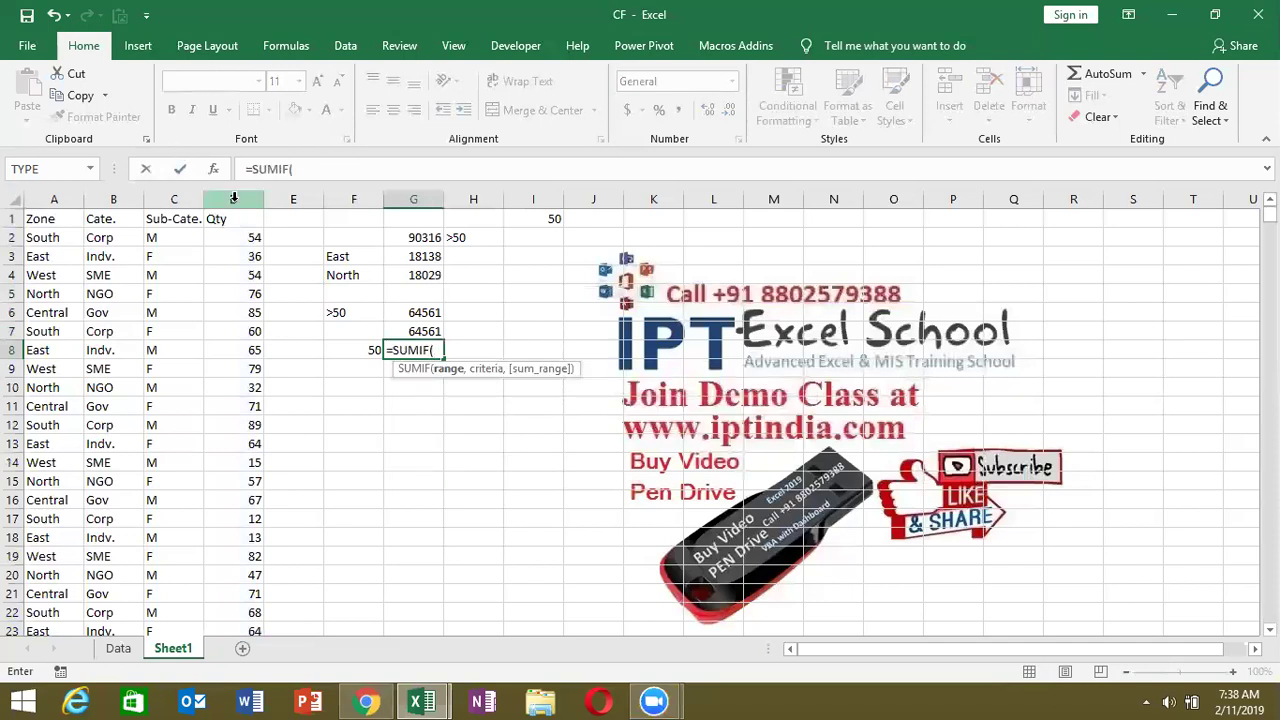
click(234, 197)
text(,)
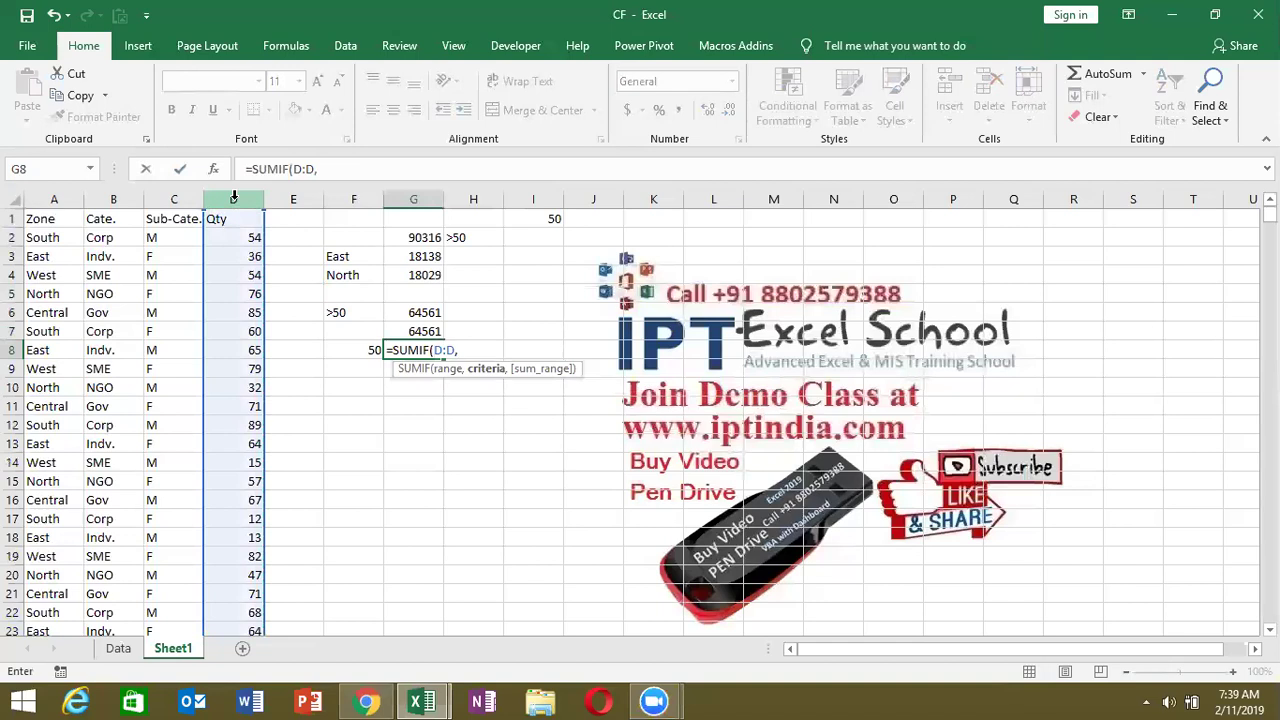
text(">")
text(&)
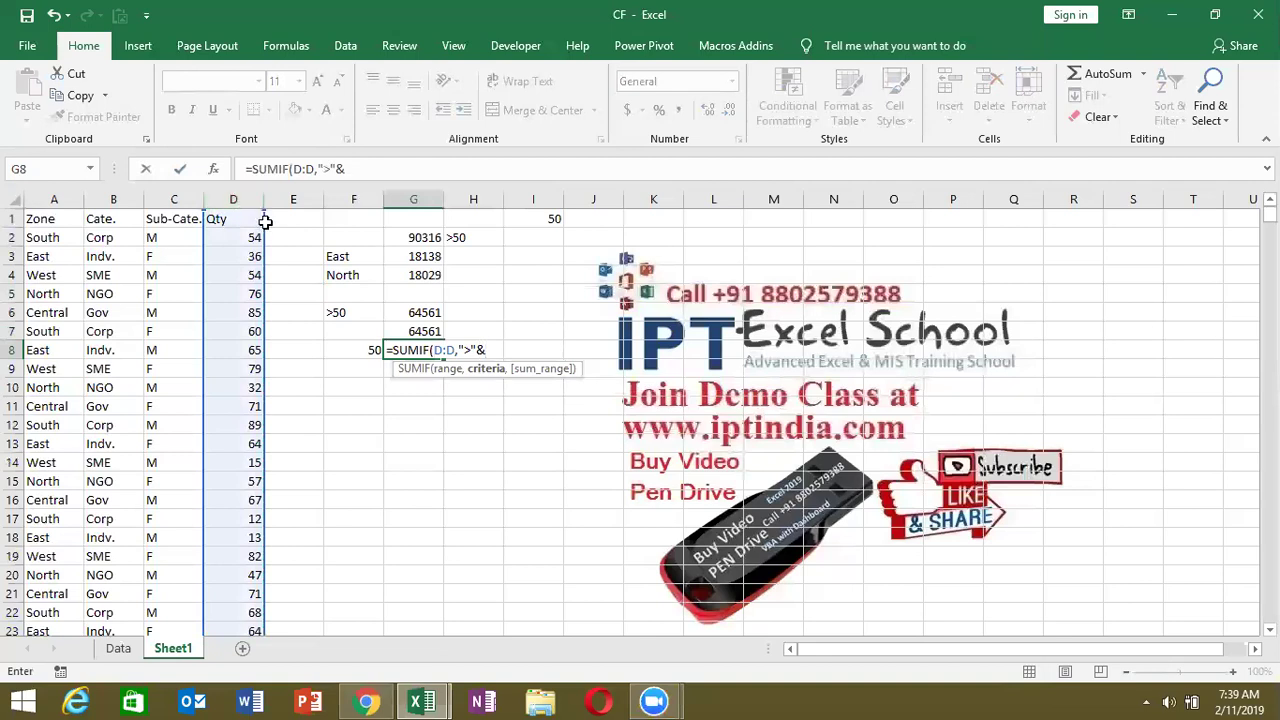
click(358, 350)
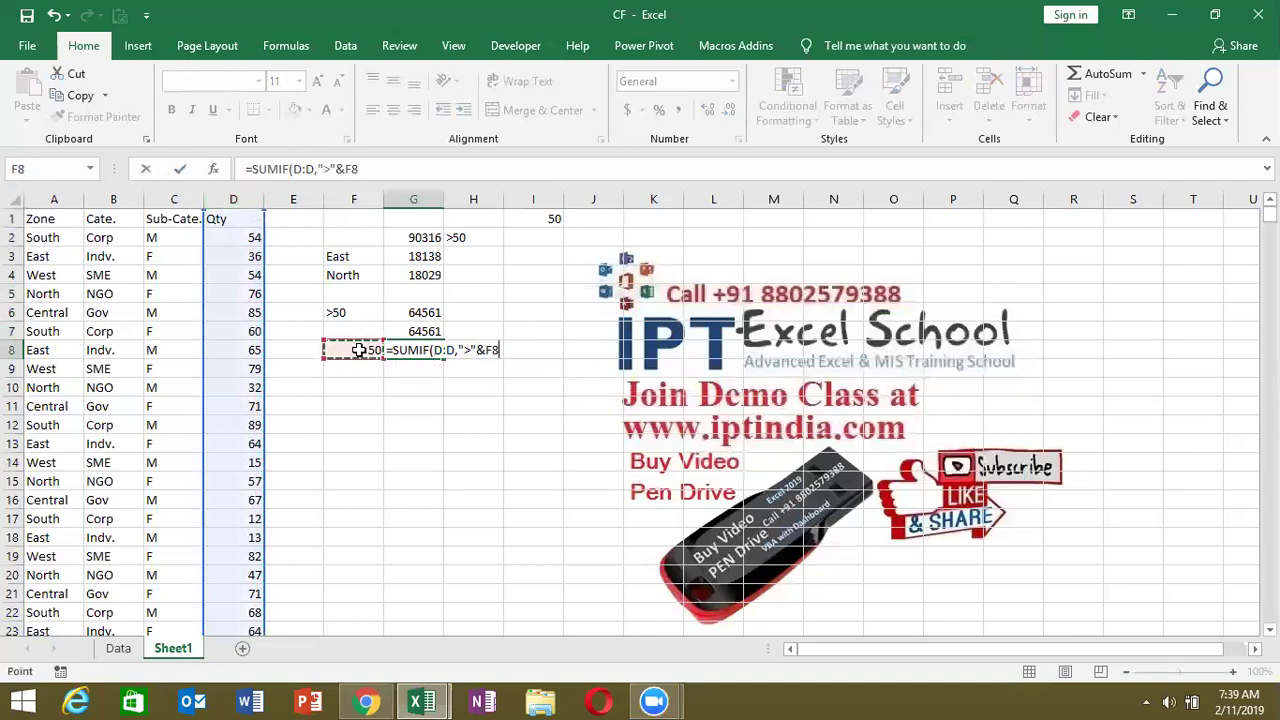
key(Return)
key(Up)
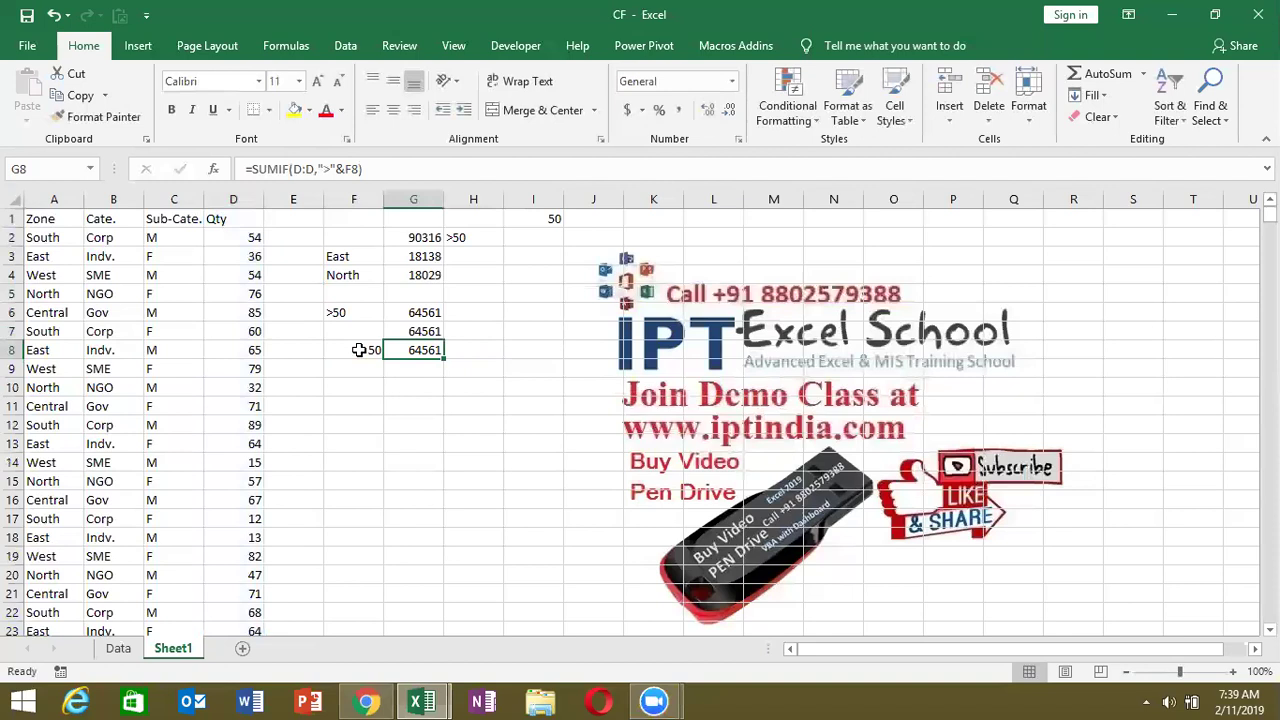
key(Up)
key(Up)
key(Down)
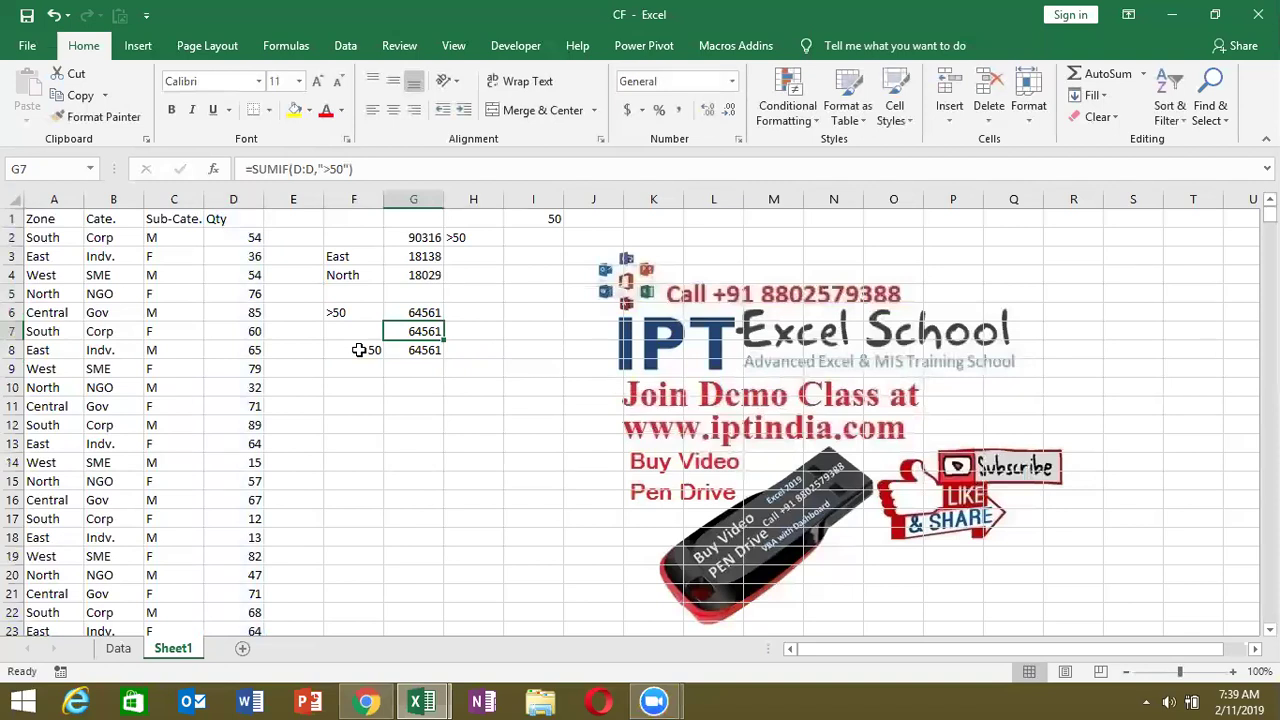
key(Up)
key(Up)
key(Up)
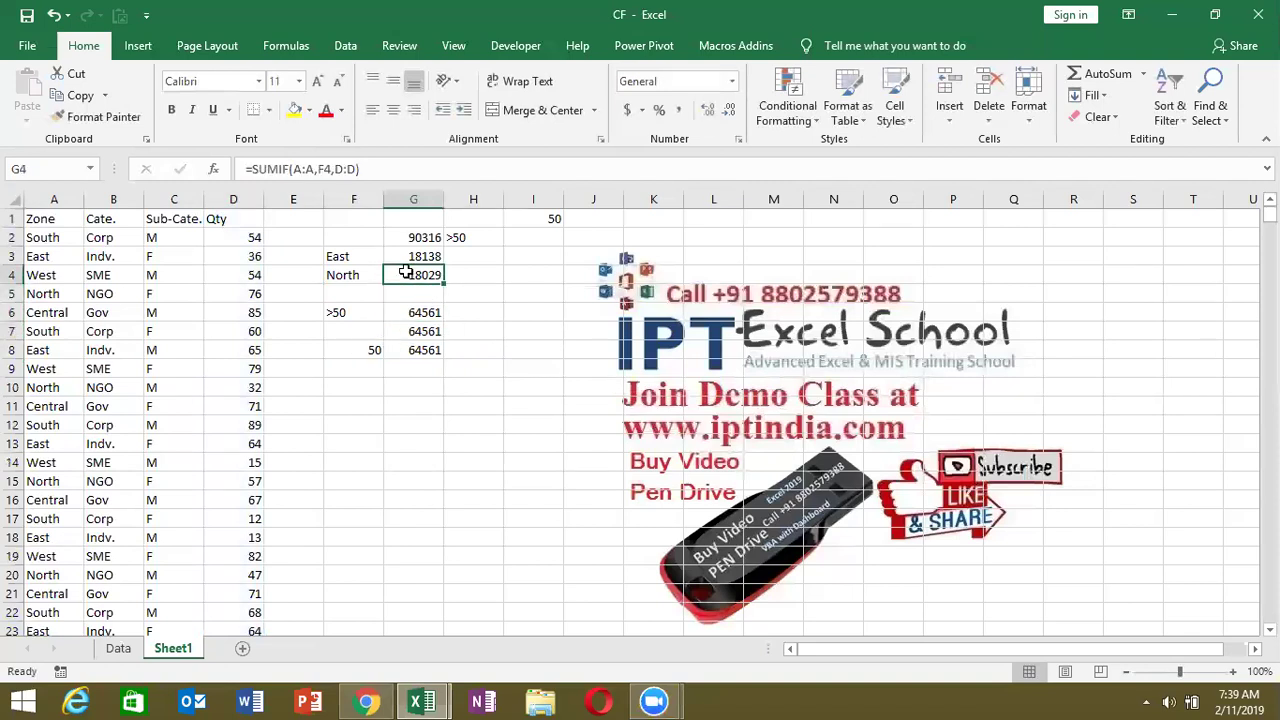
double_click(408, 274)
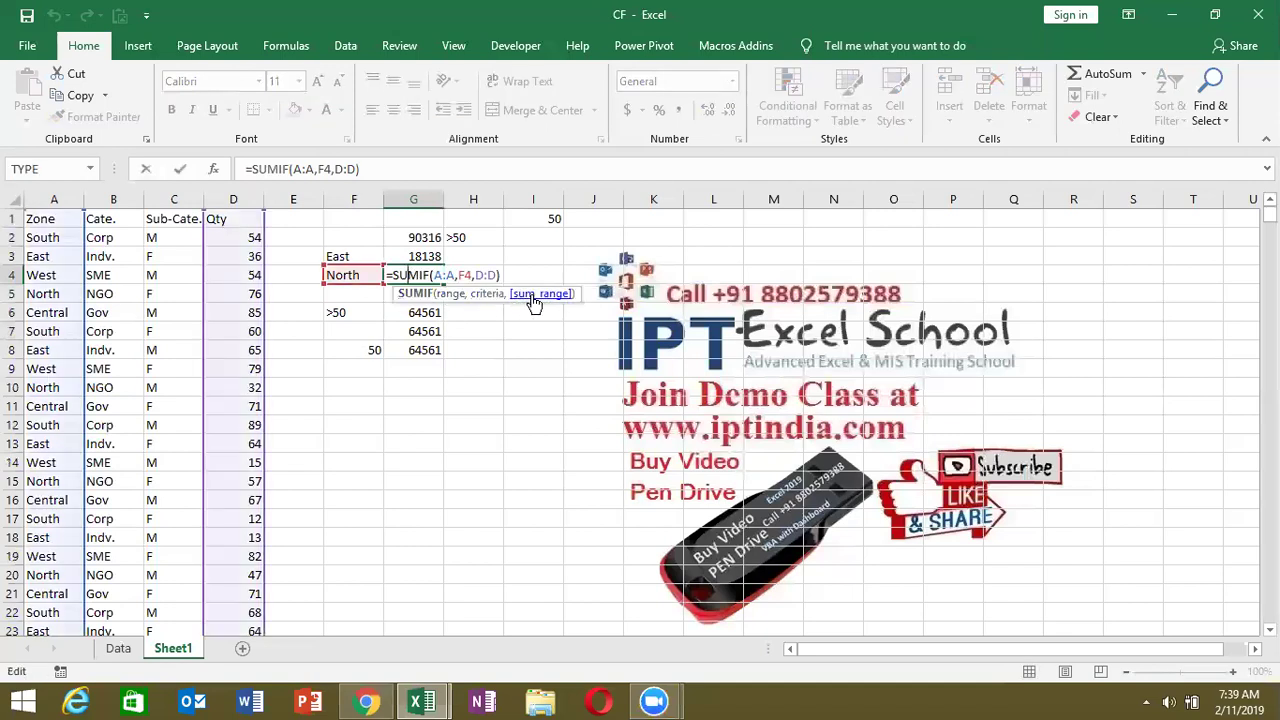
key(Escape)
double_click(428, 311)
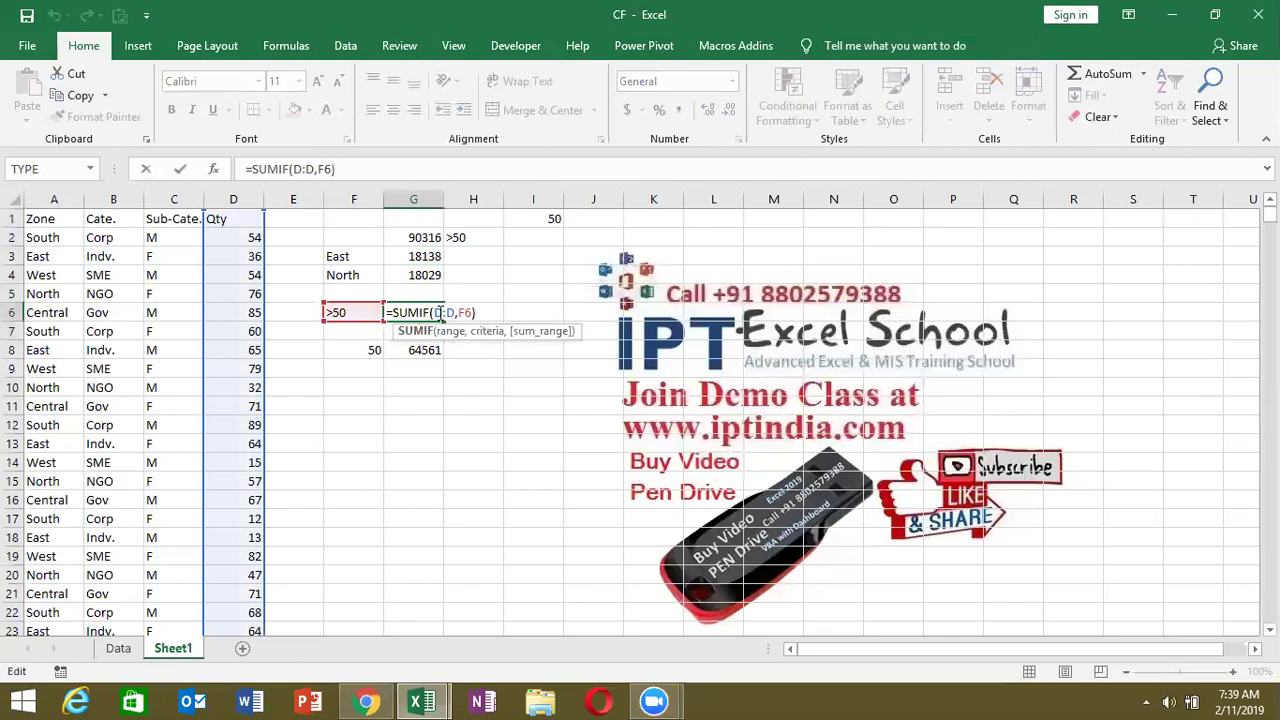
click(448, 312)
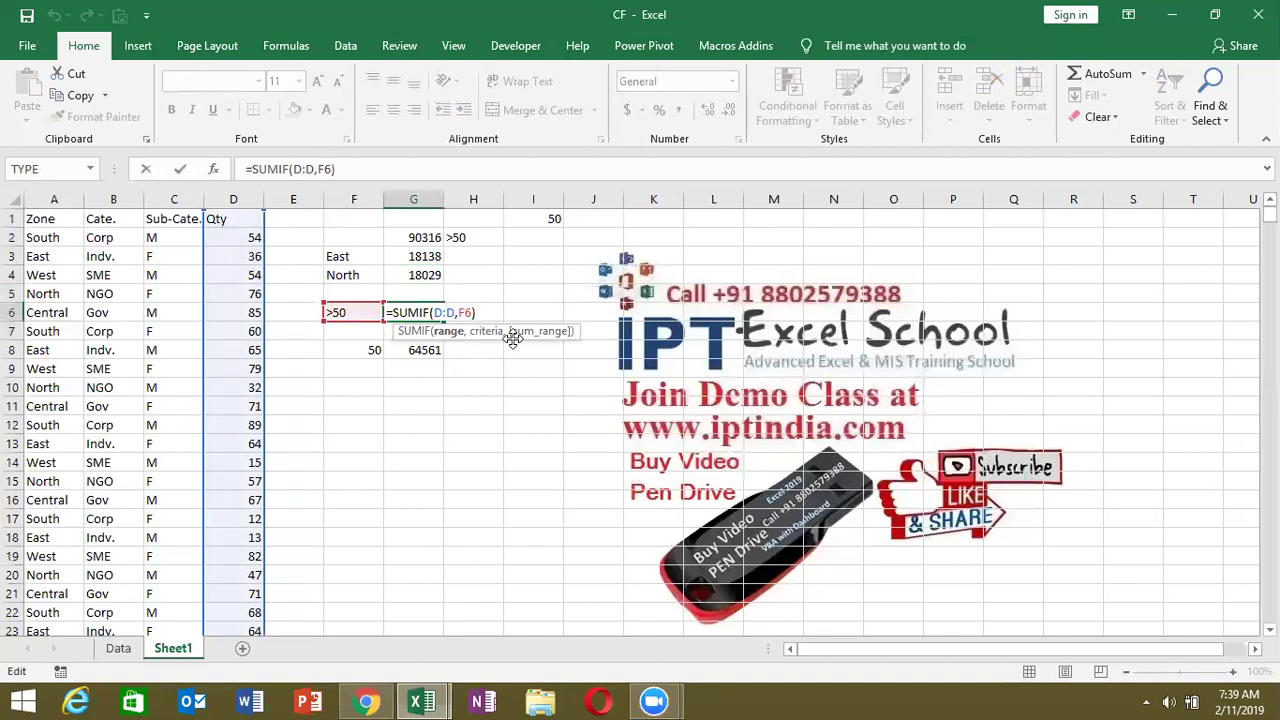
key(Return)
- Enter >, <, >=, <= and <> into F9, F10, F11, F12 and F13 respectively
key(Down)
key(Down)
key(Left)
text(>)
key(Return)
text(<)
key(Return)
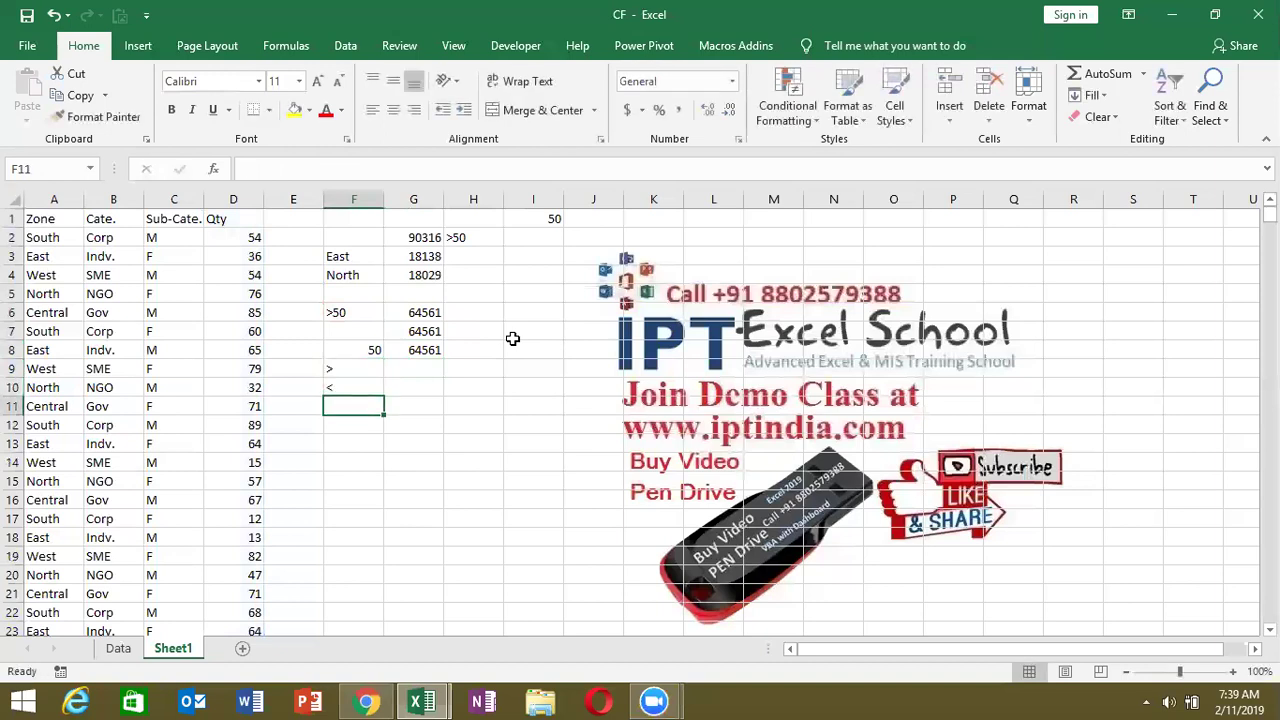
text(>=)
key(Return)
text(<)
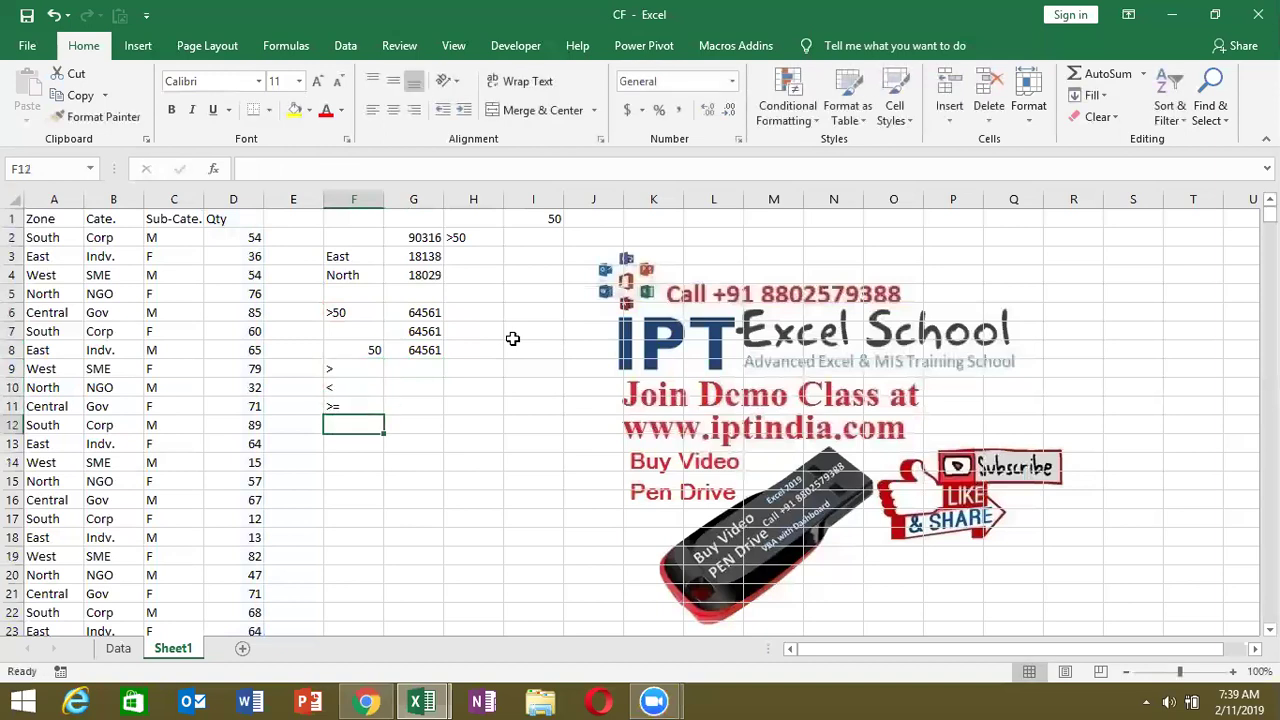
text(=)
key(Return)
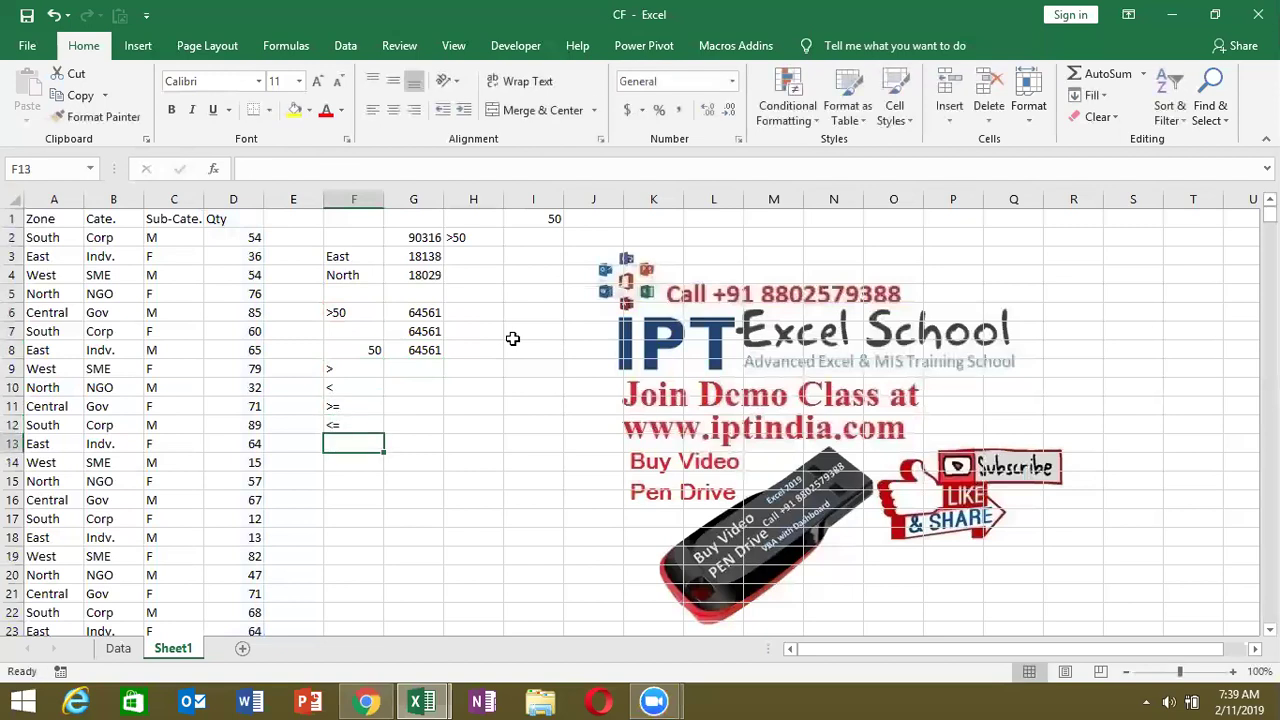
text(<>)
key(Return)
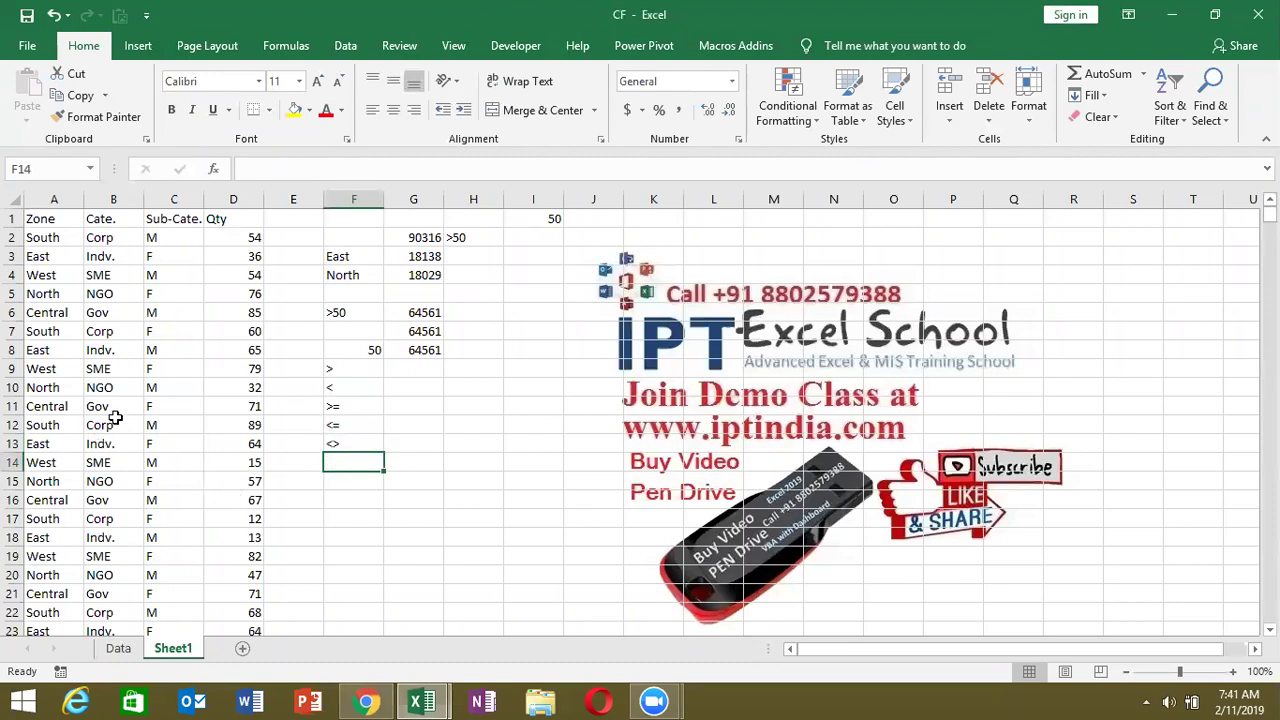
- Review the SME, NGO, Gov and Corp category names in the Cate. column B
click(125, 194)
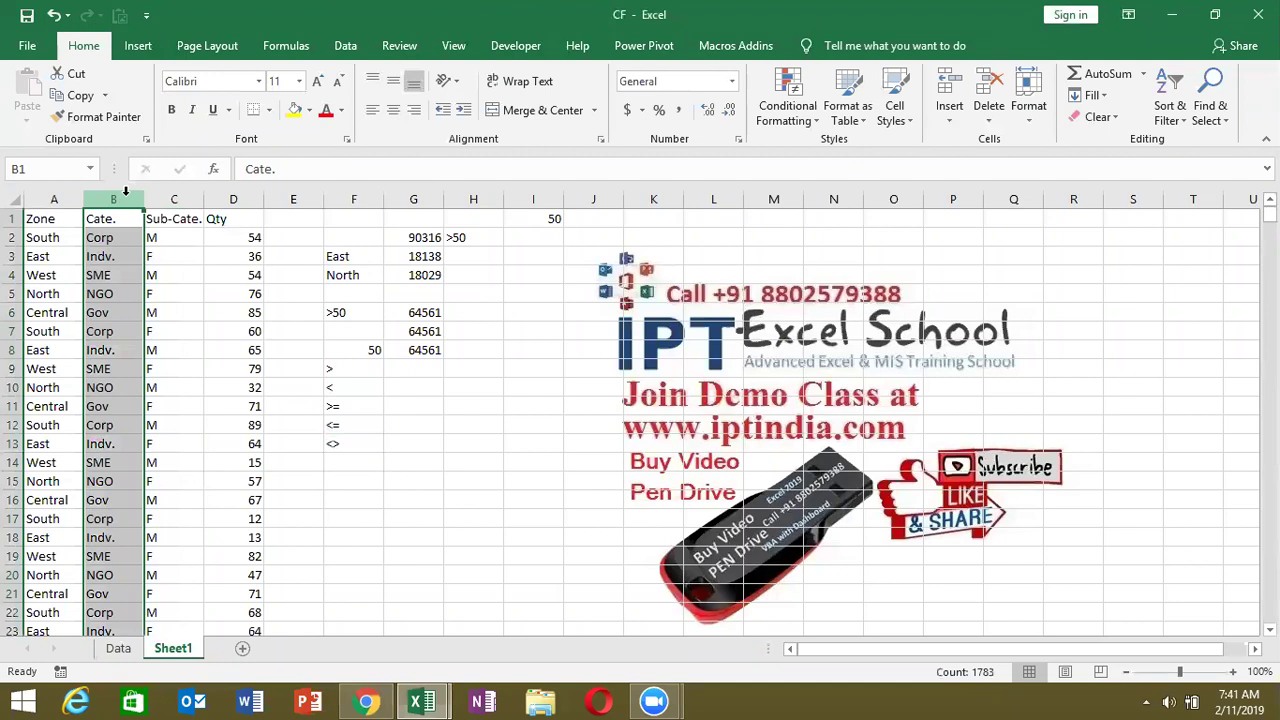
click(113, 293)
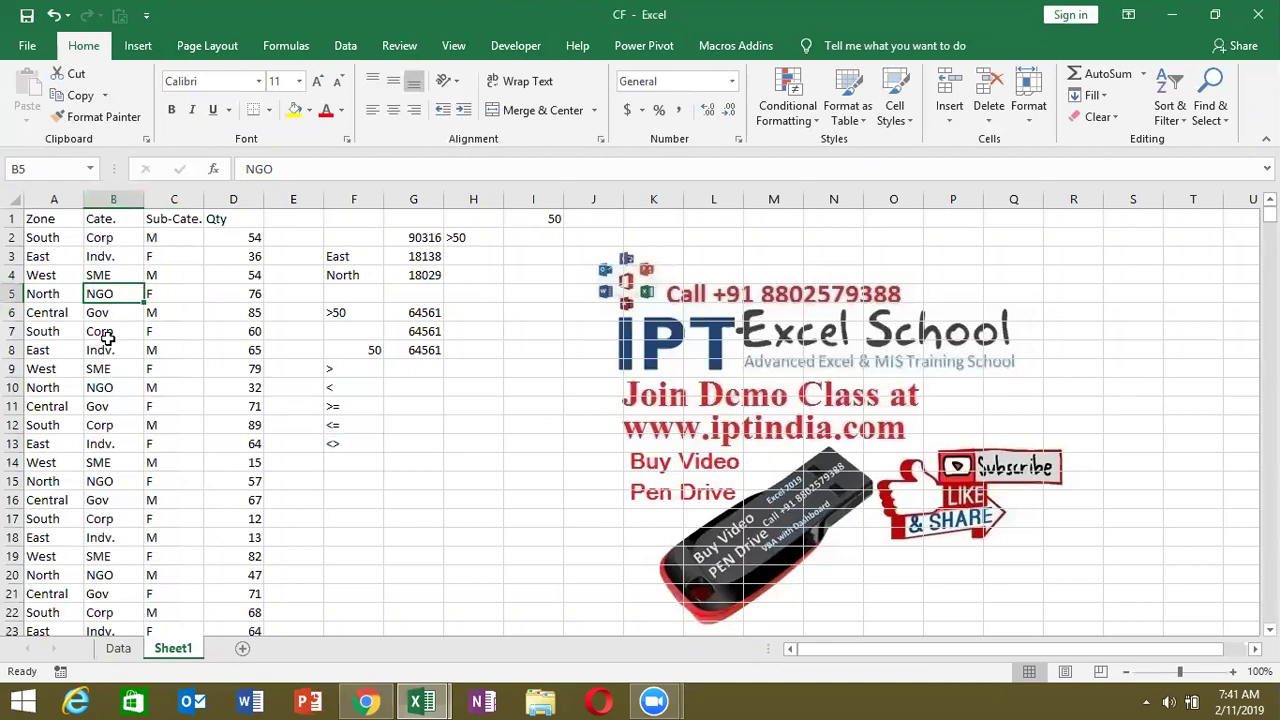
click(118, 314)
click(118, 331)
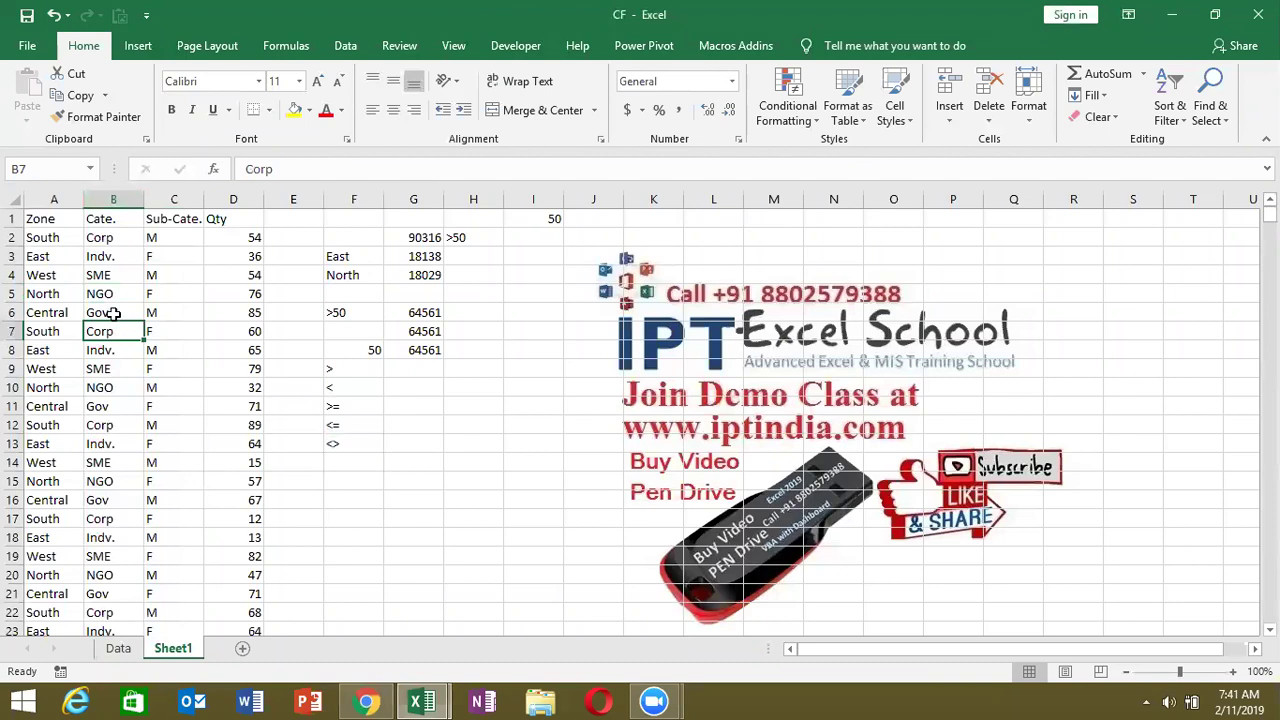
click(114, 293)
click(116, 316)
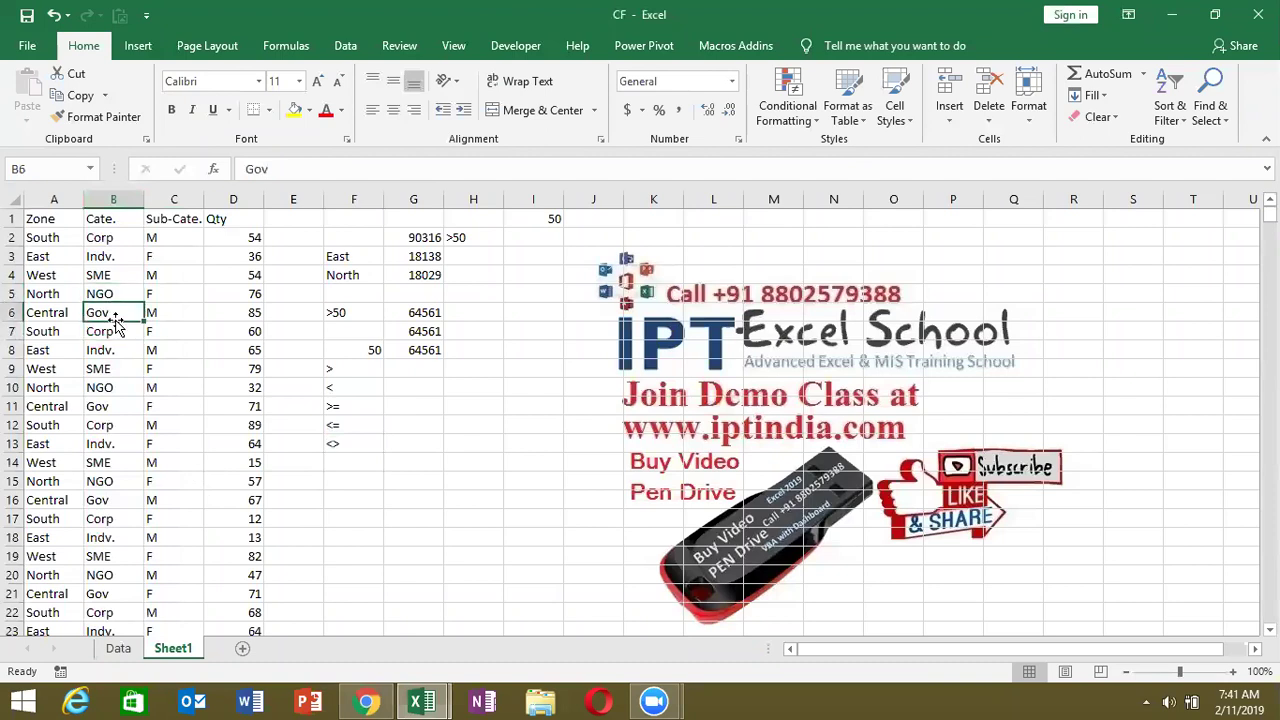
click(118, 278)
click(118, 290)
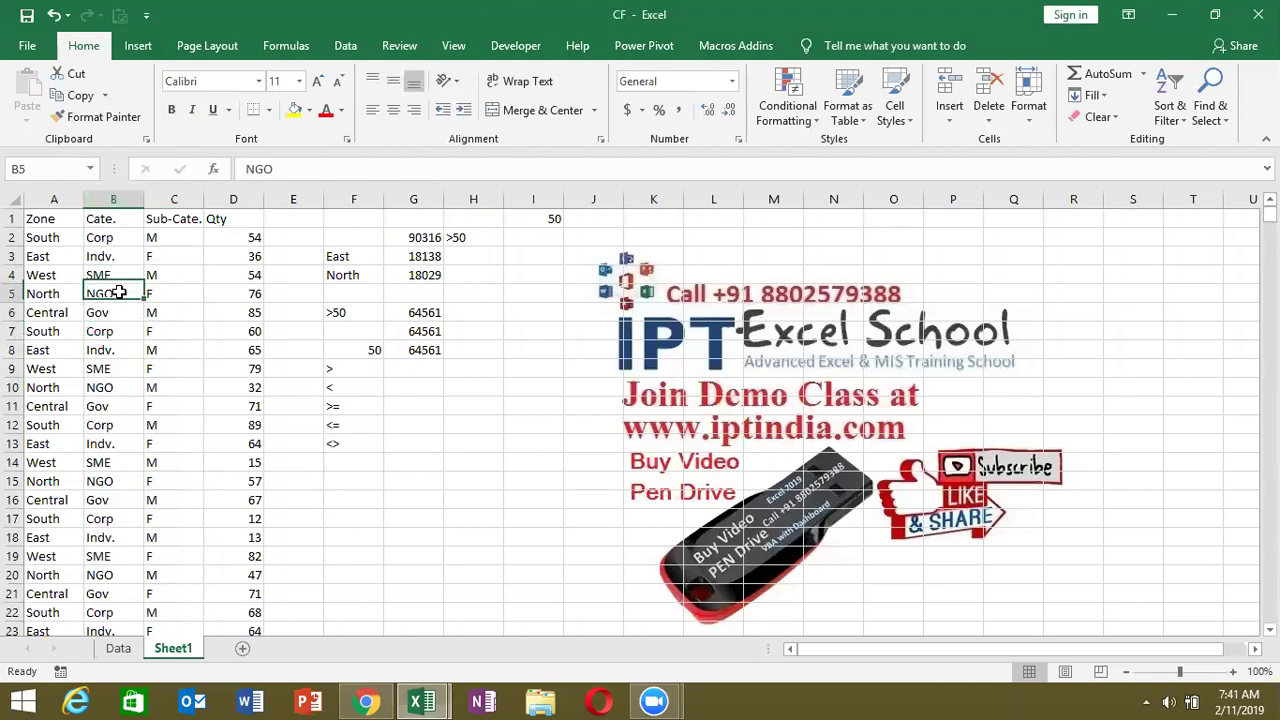
click(114, 311)
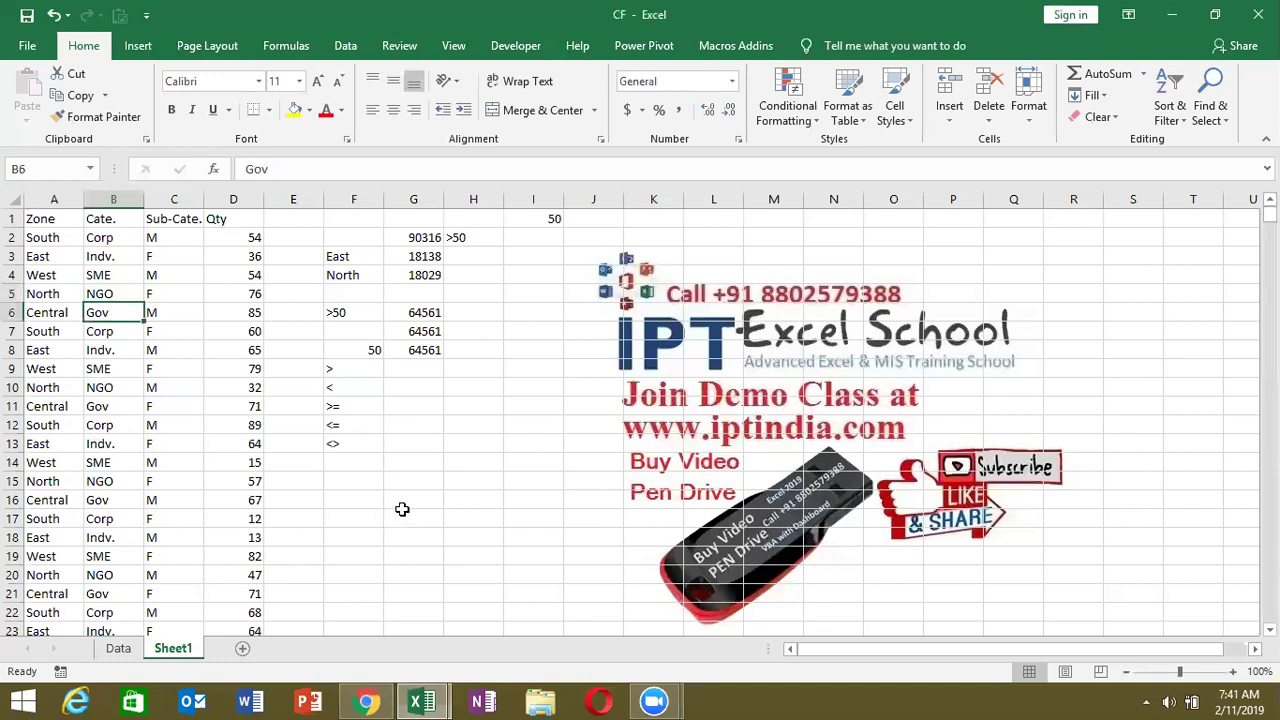
- Put ??? in F14 and enter =SUMIF(B:B,F14,D:D) in G14, returning 54987
click(357, 466)
text(???)
key(Tab)
text(=s)
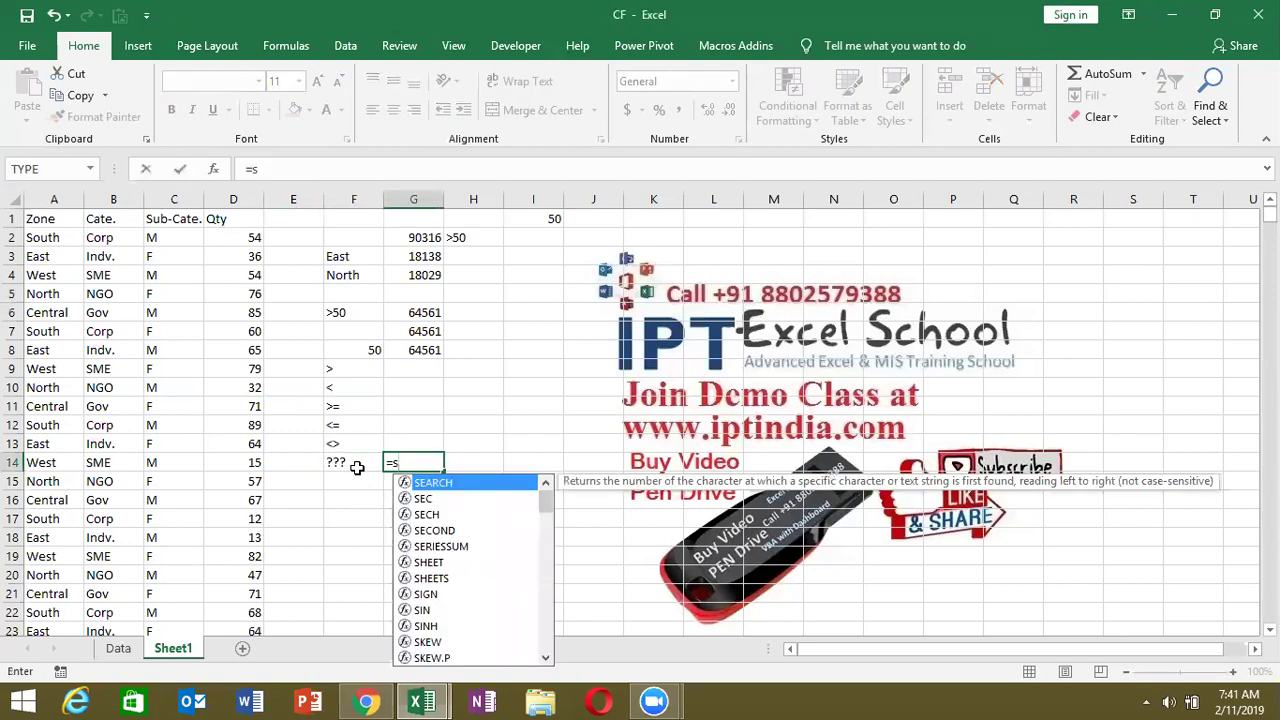
text(um)
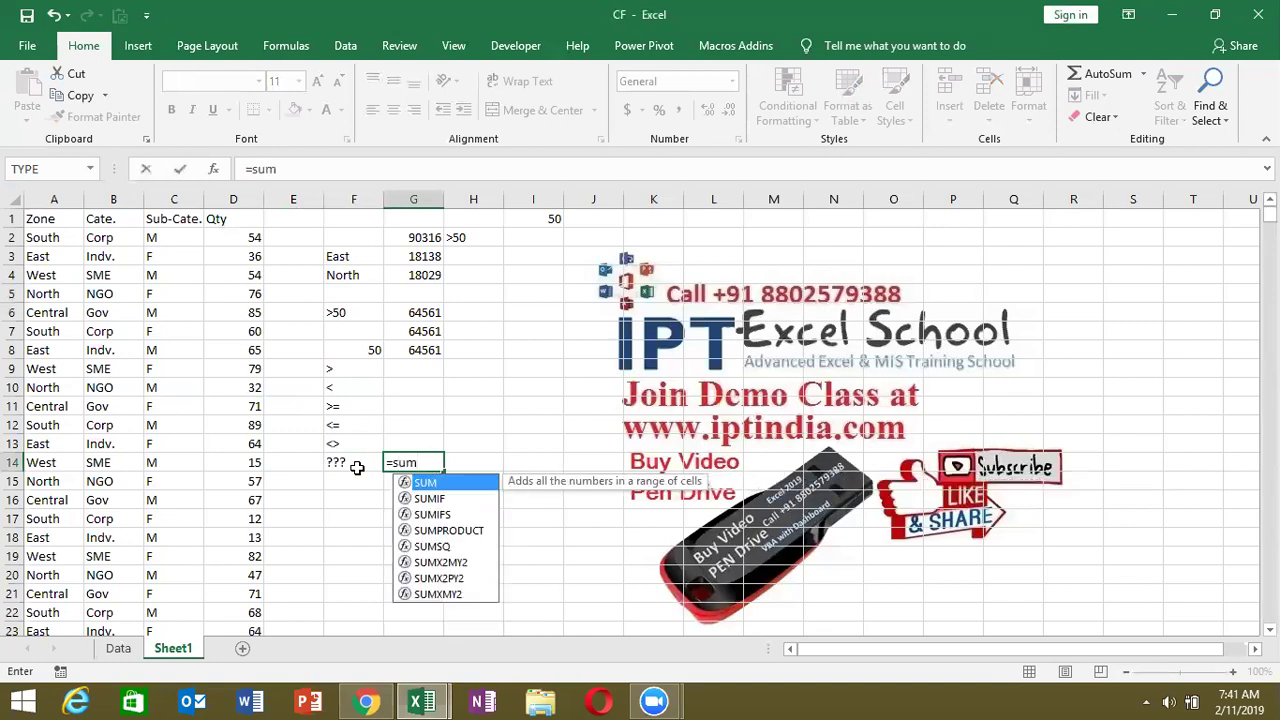
key(Down)
key(Tab)
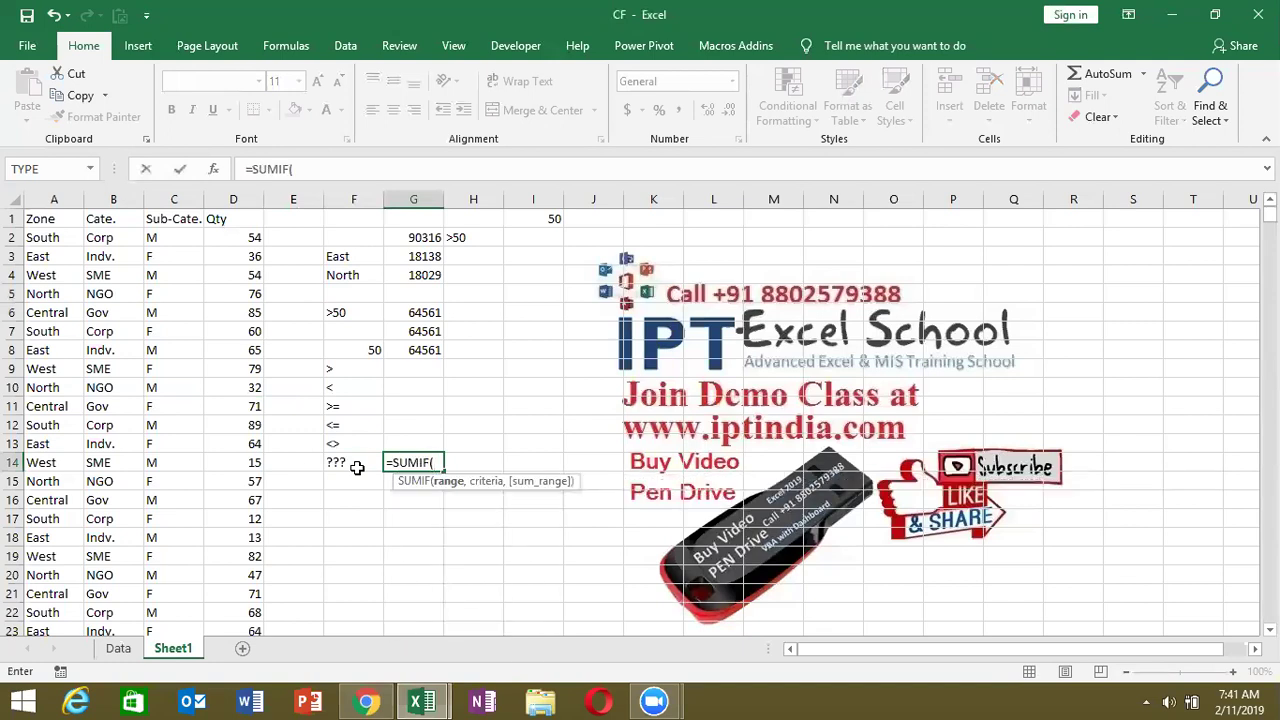
click(117, 200)
text(,)
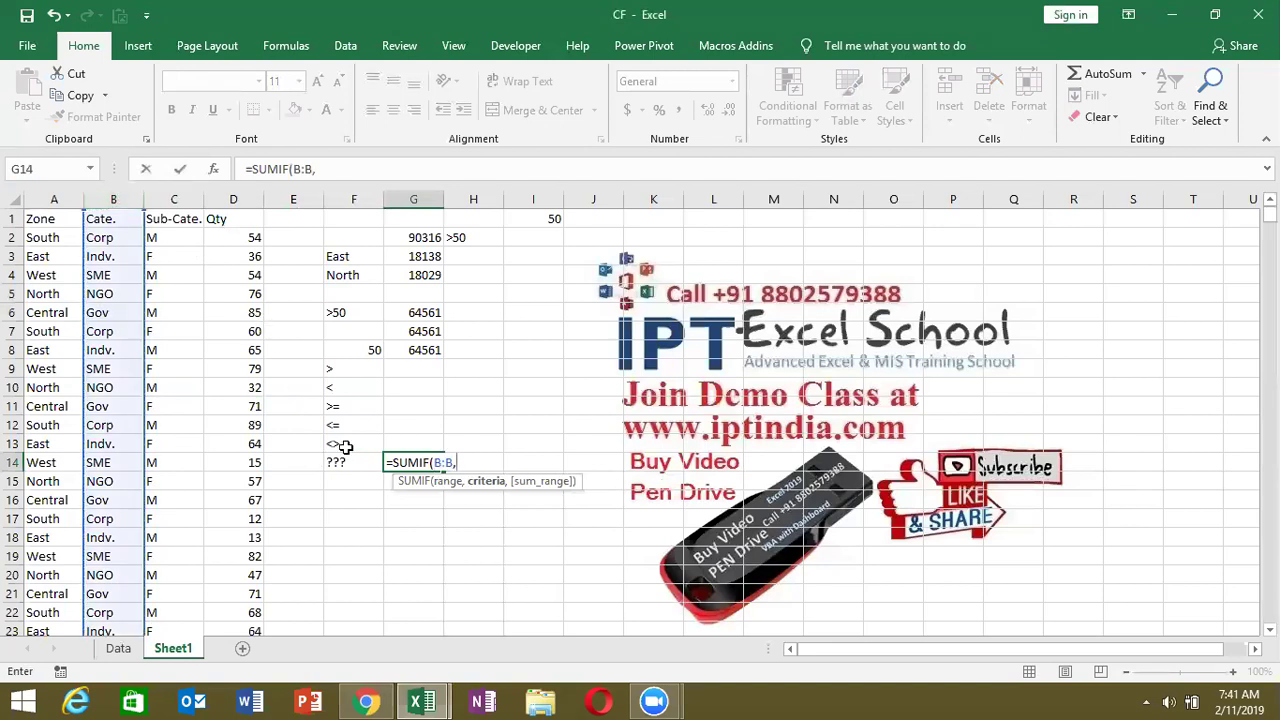
click(343, 458)
text(,)
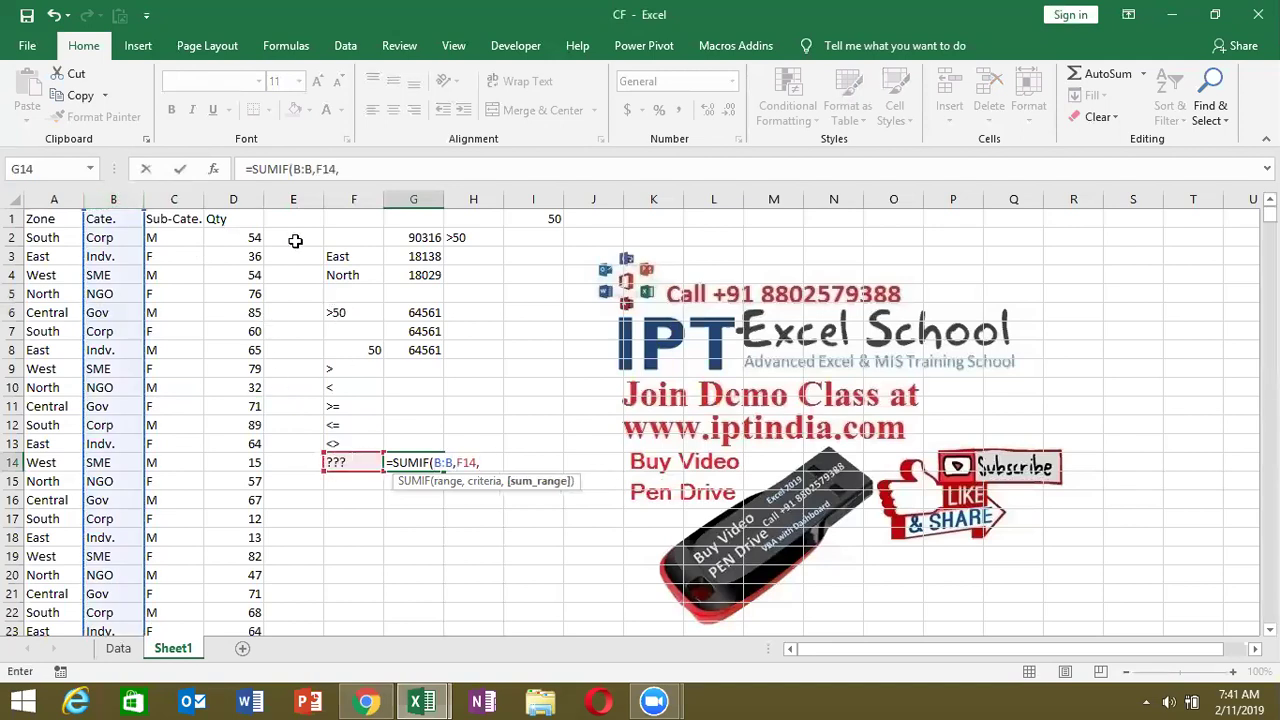
click(249, 190)
key(Return)
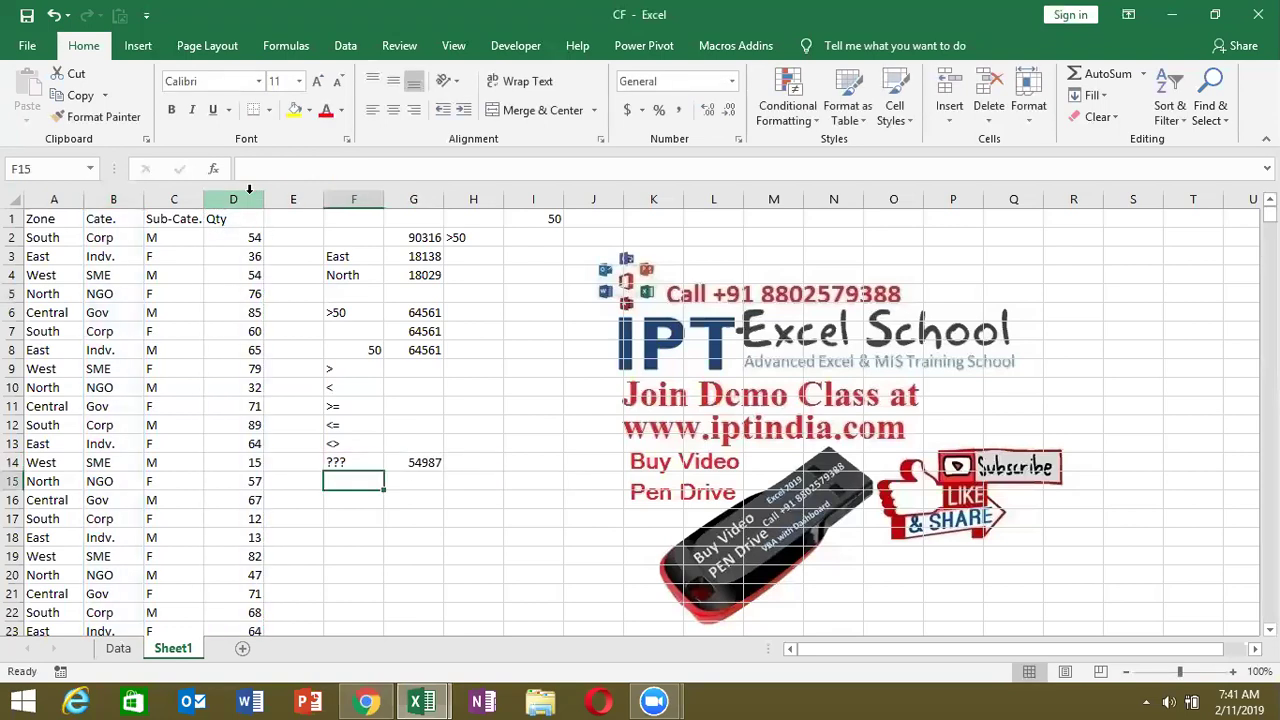
- Check the G14 formula and inspect cell C7 without changing it
key(Up)
key(Right)
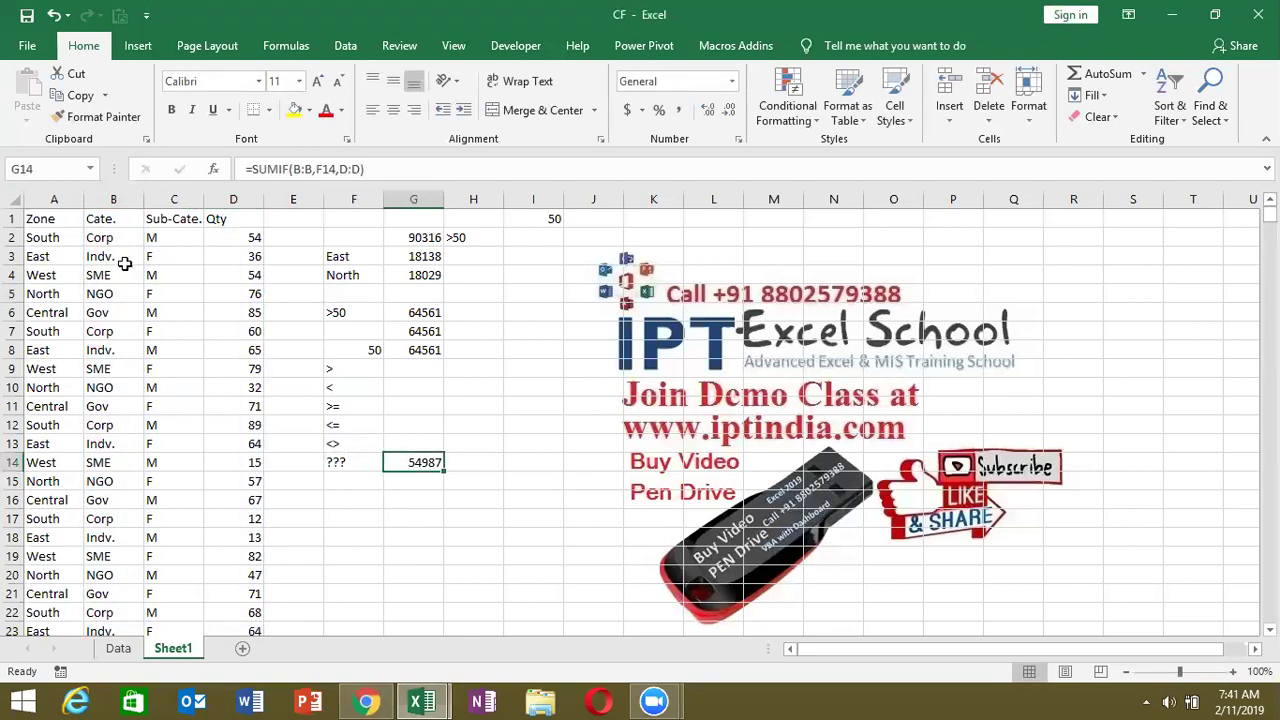
double_click(147, 328)
text(F)
key(Escape)
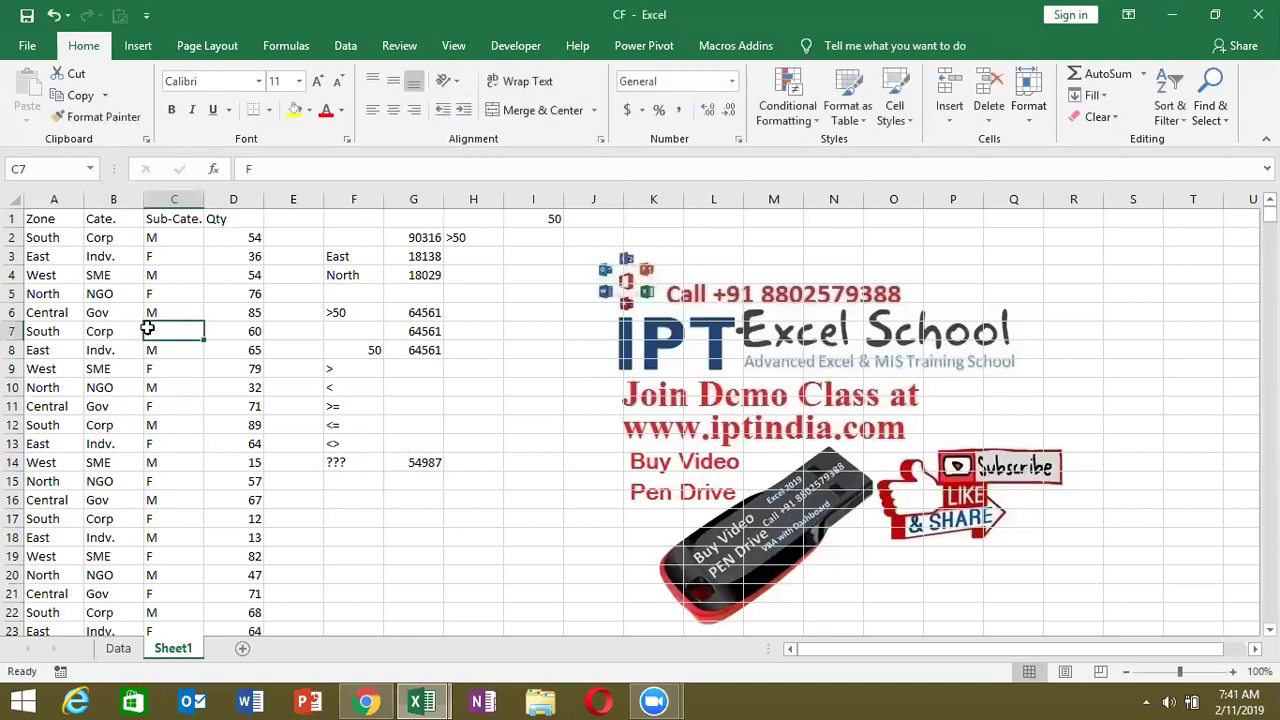
- Enter the wildcard criterion Indv* in F15
click(127, 256)
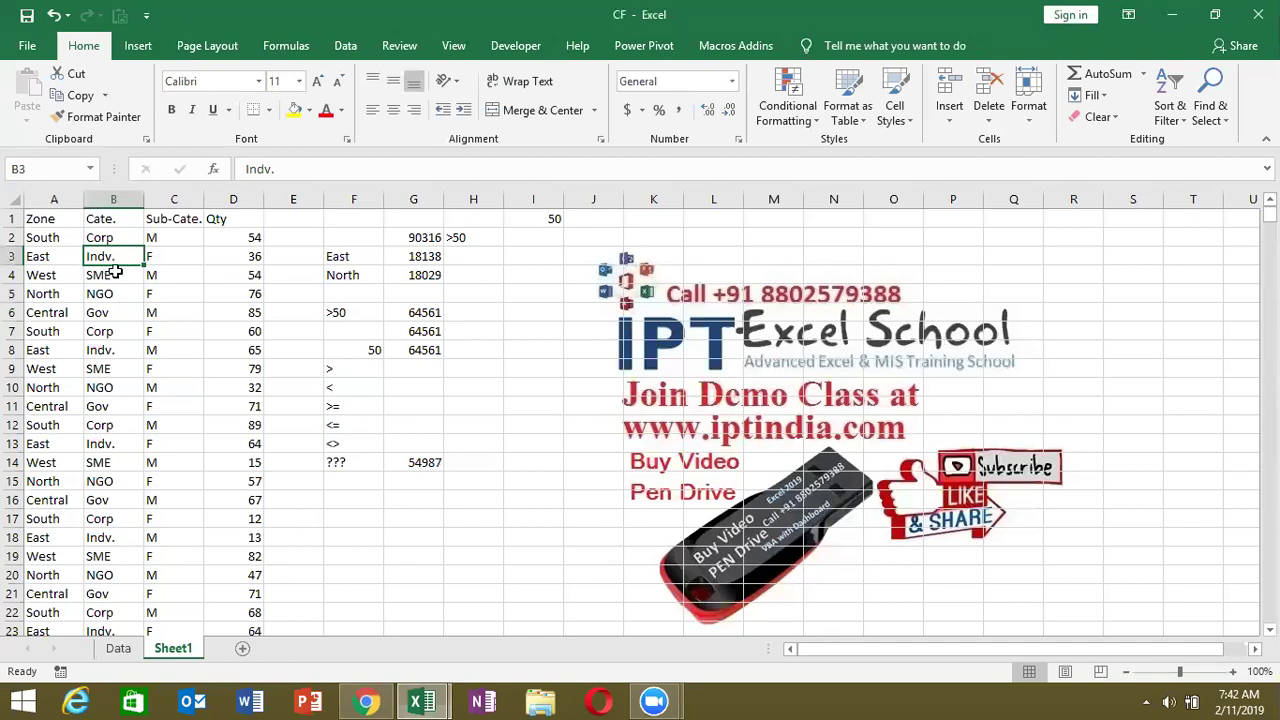
click(357, 492)
click(355, 485)
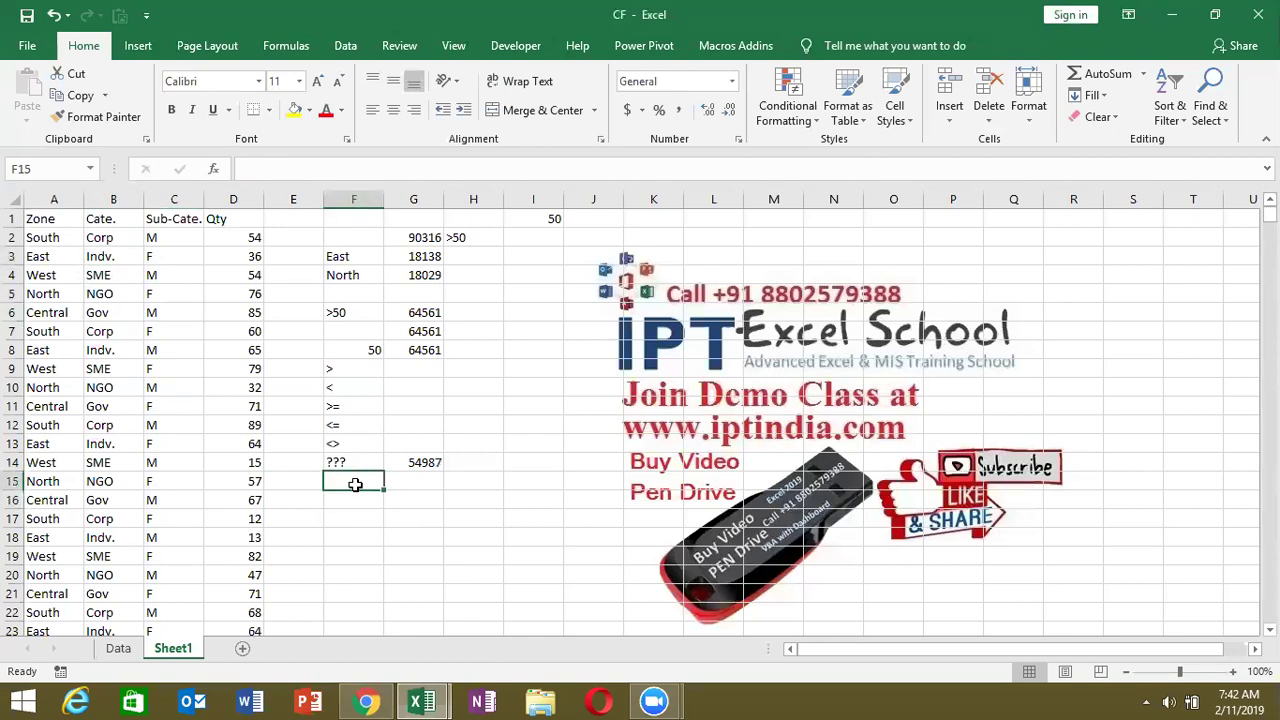
text(Indv)
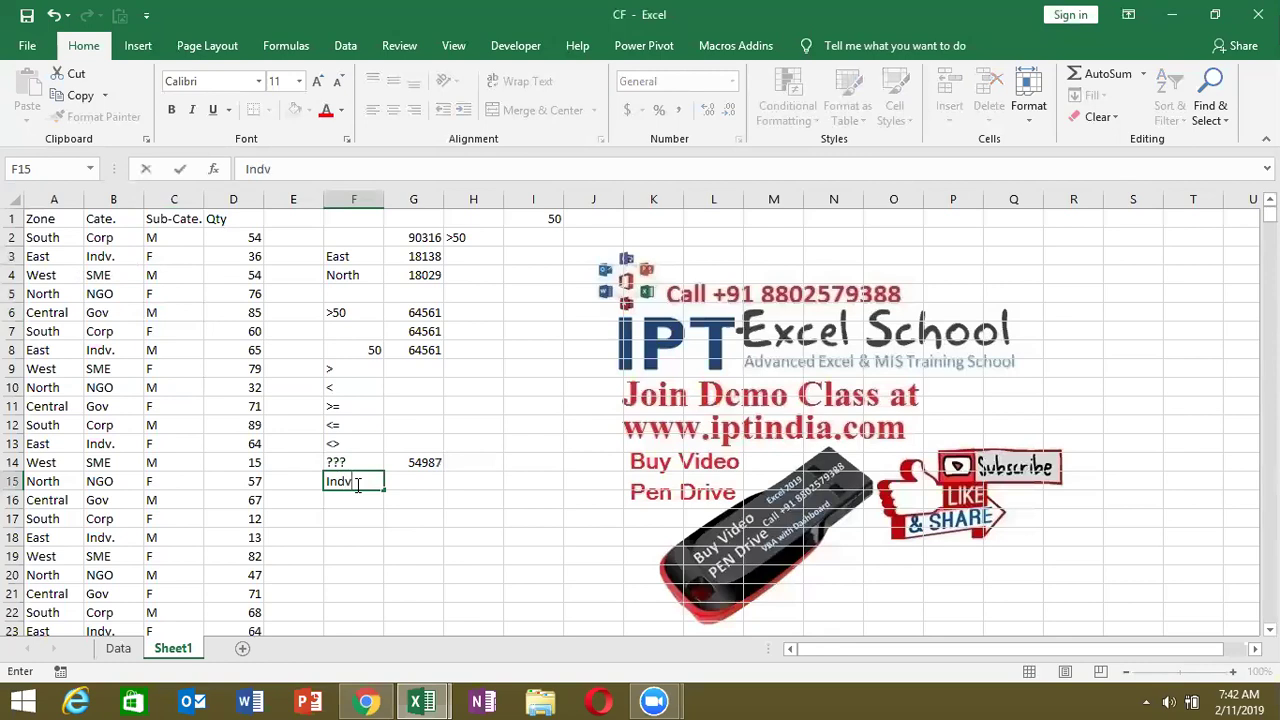
text(*)
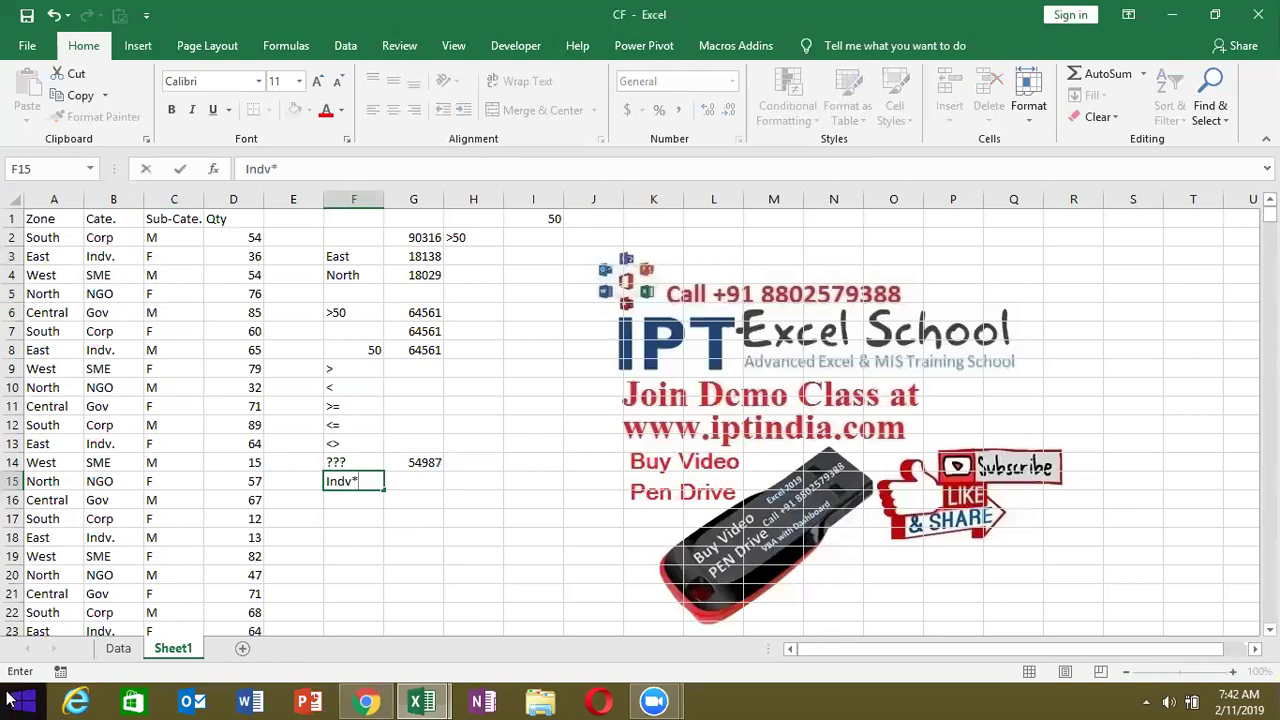
key(Return)
- In G15 enter =SUMIF(B:B,F15,D:D), which returns 18138
key(Up)
key(Right)
text(=)
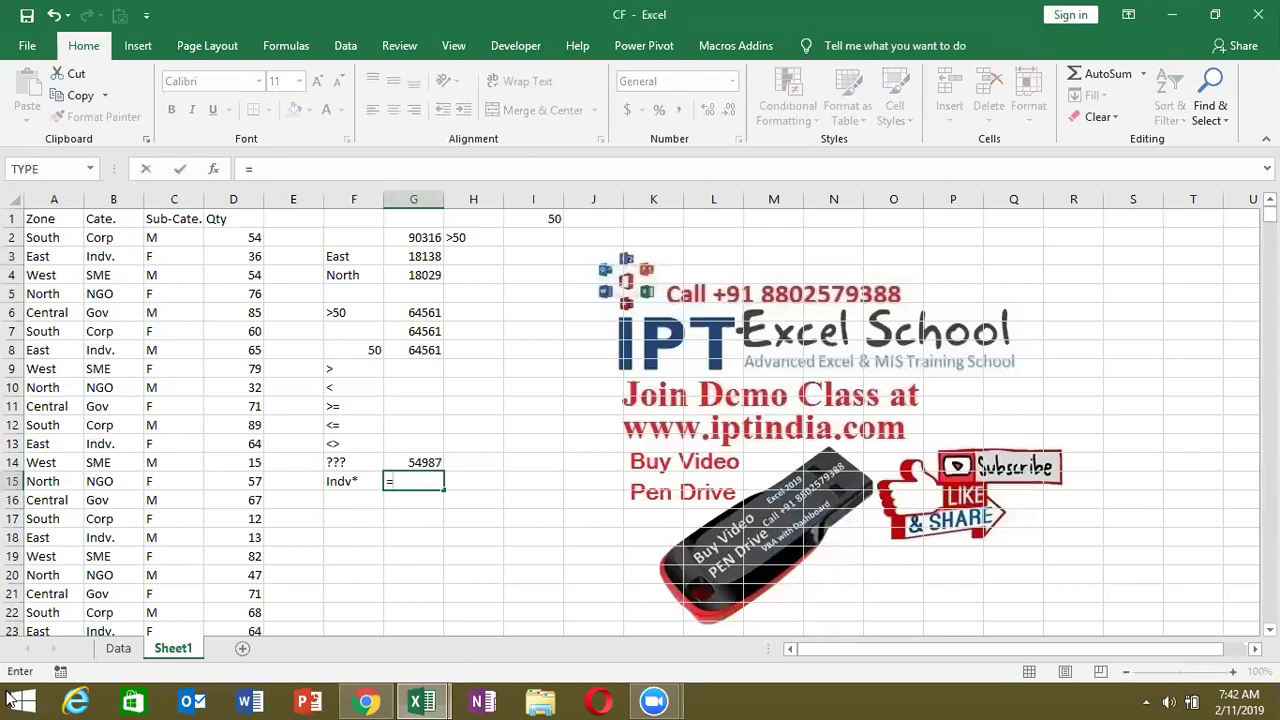
text(sum)
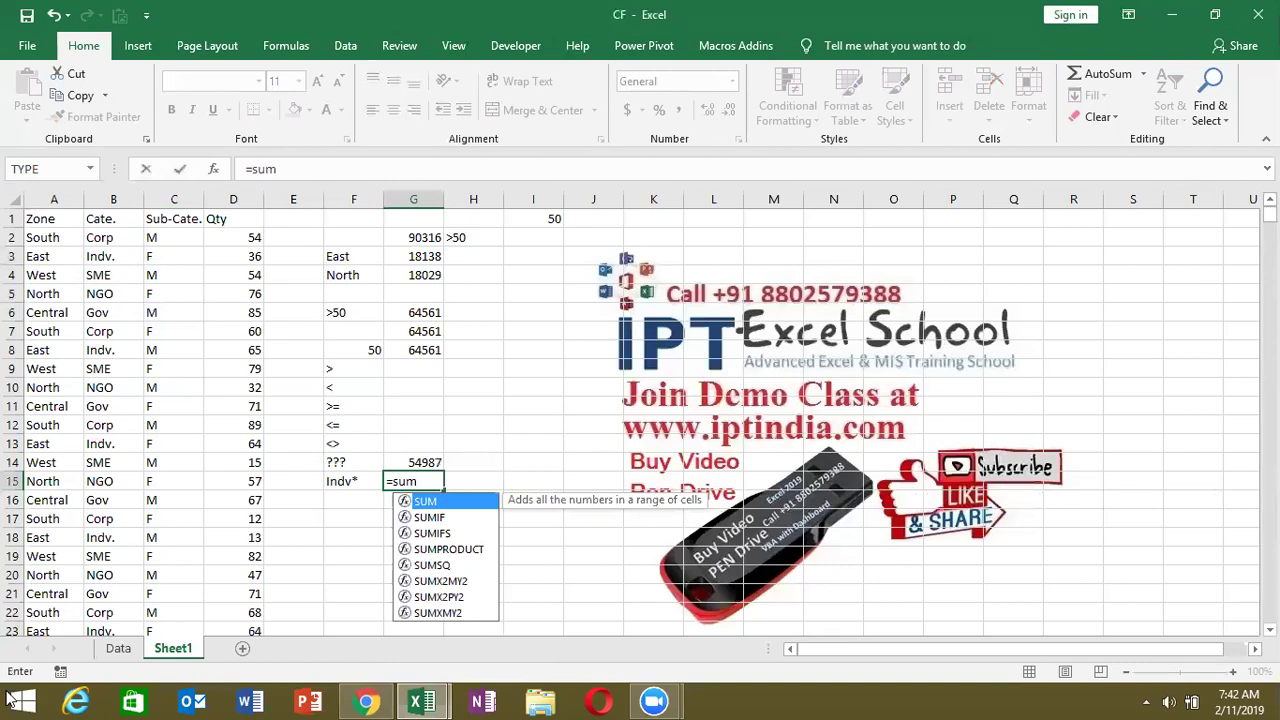
key(Down)
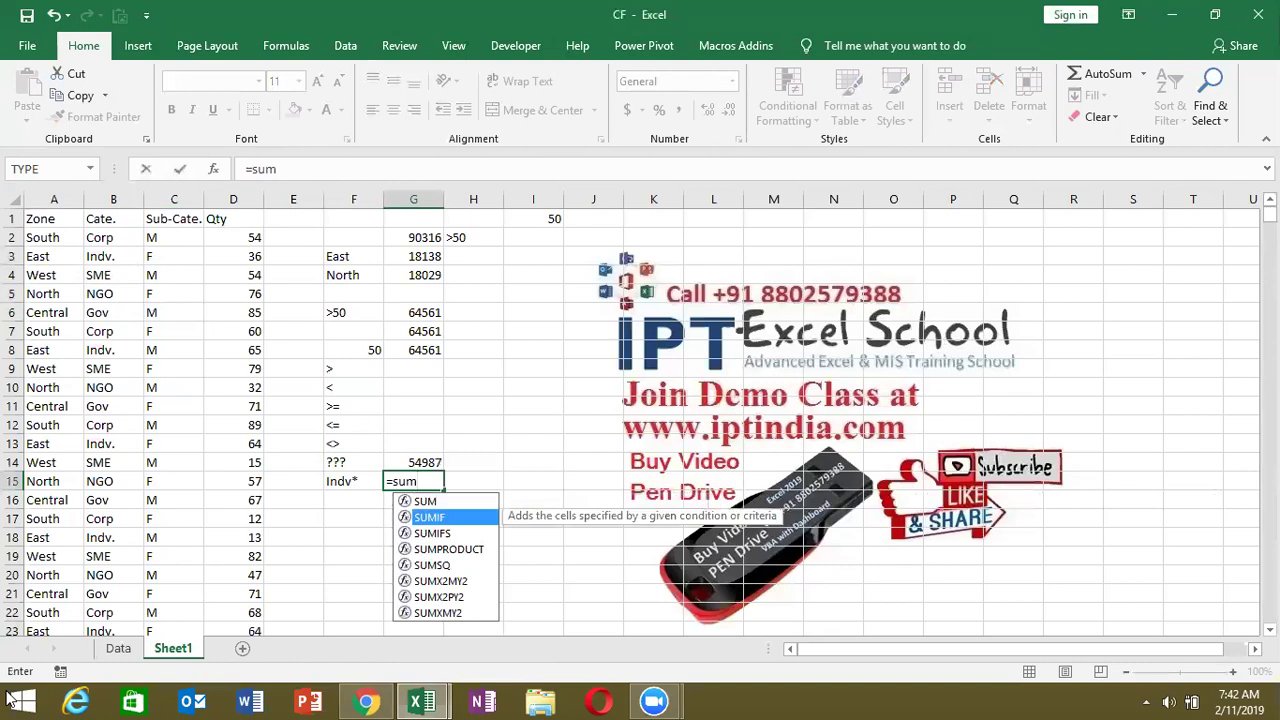
key(Tab)
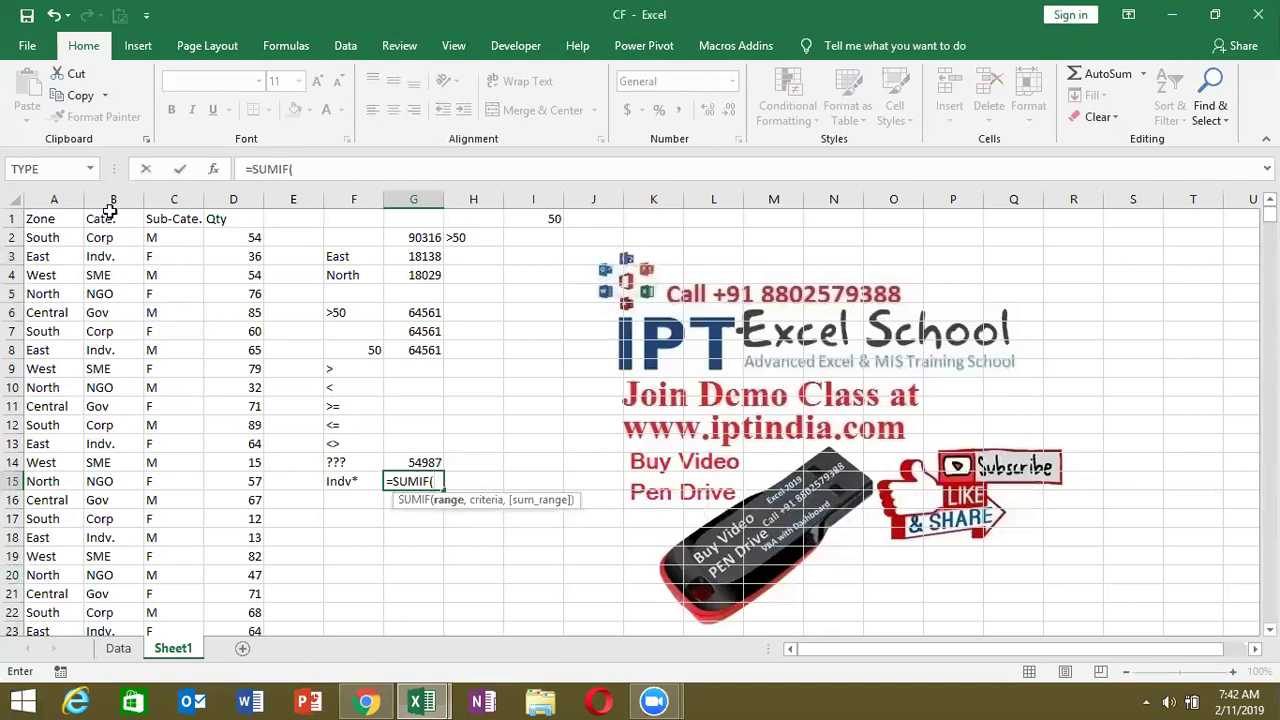
click(114, 200)
text(,)
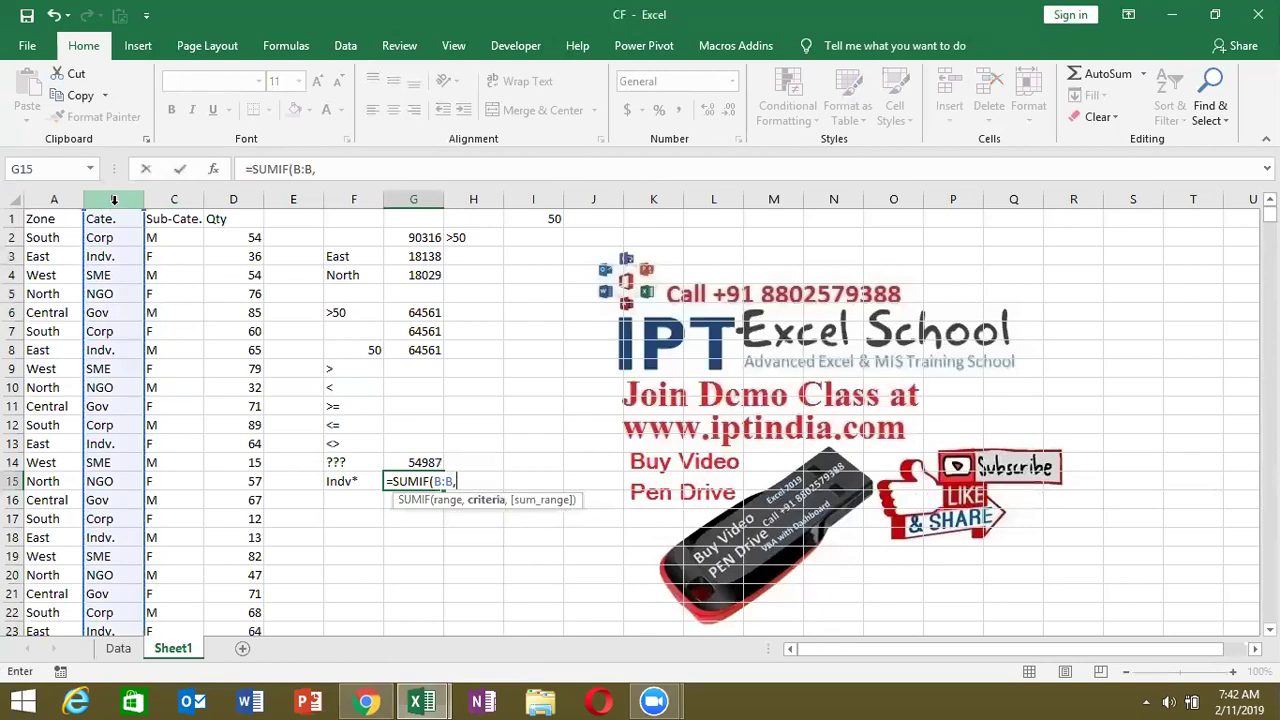
click(358, 481)
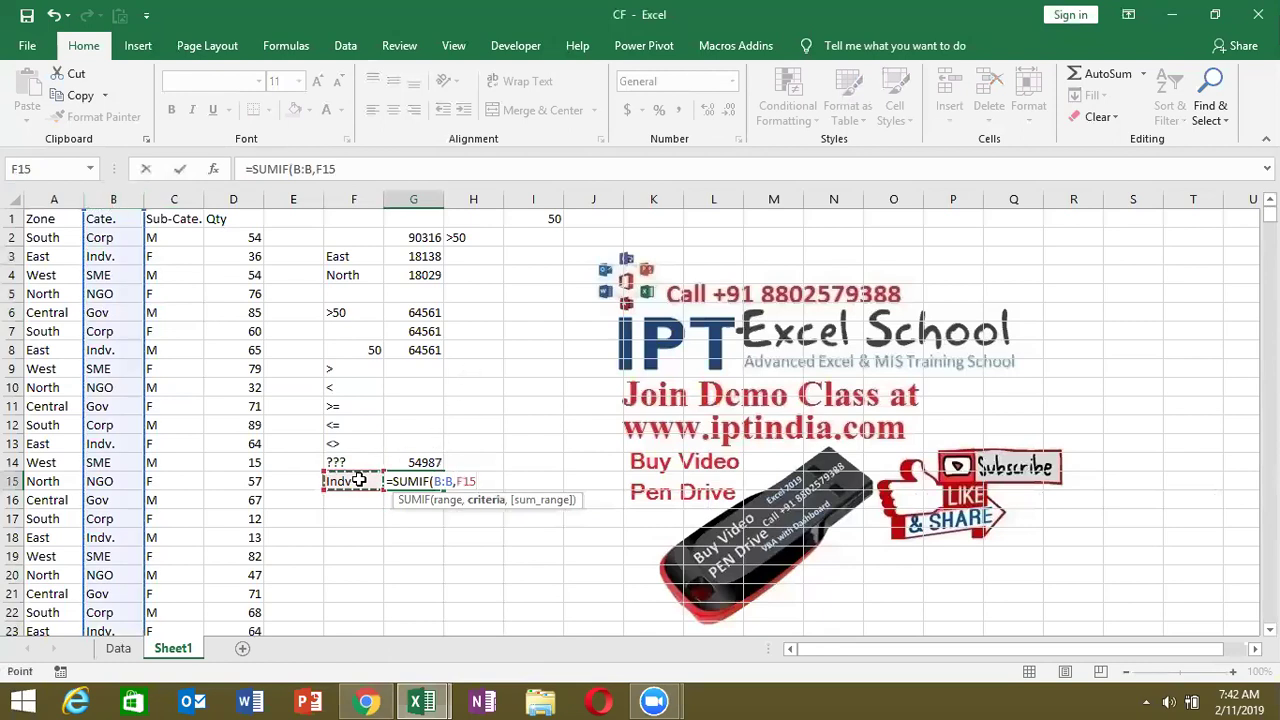
text(,)
click(232, 202)
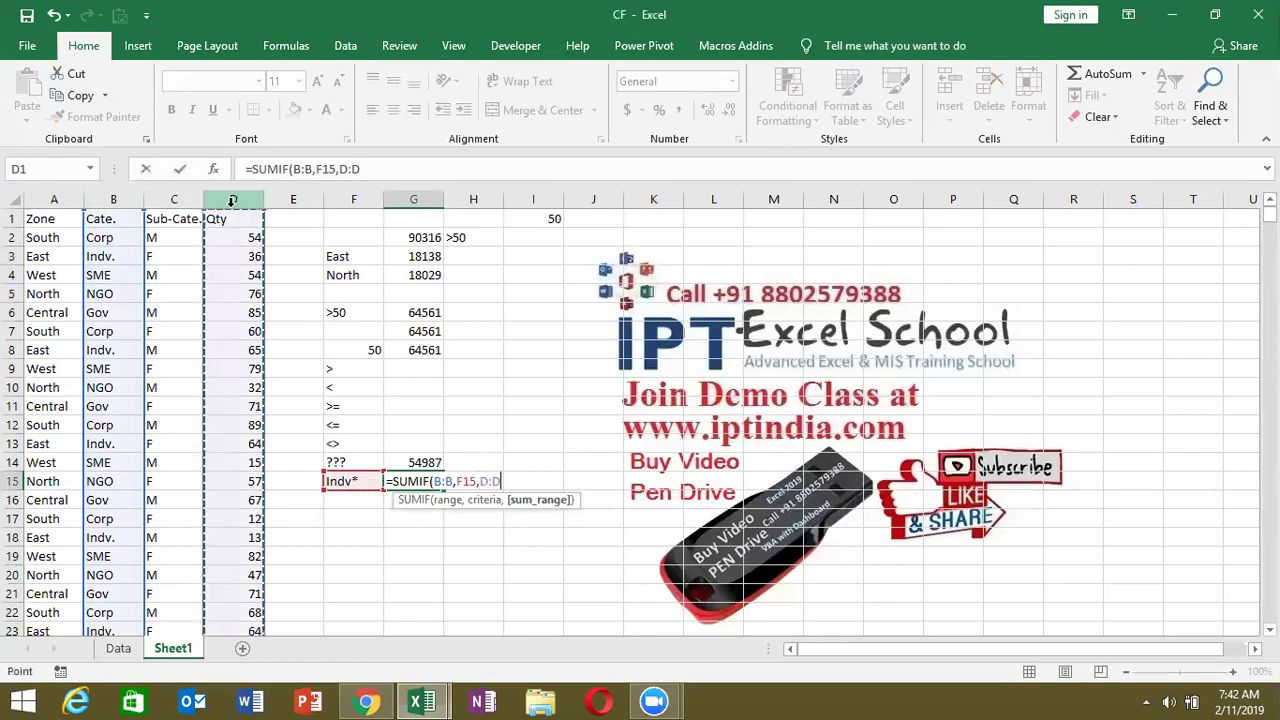
key(ctrl+Return)
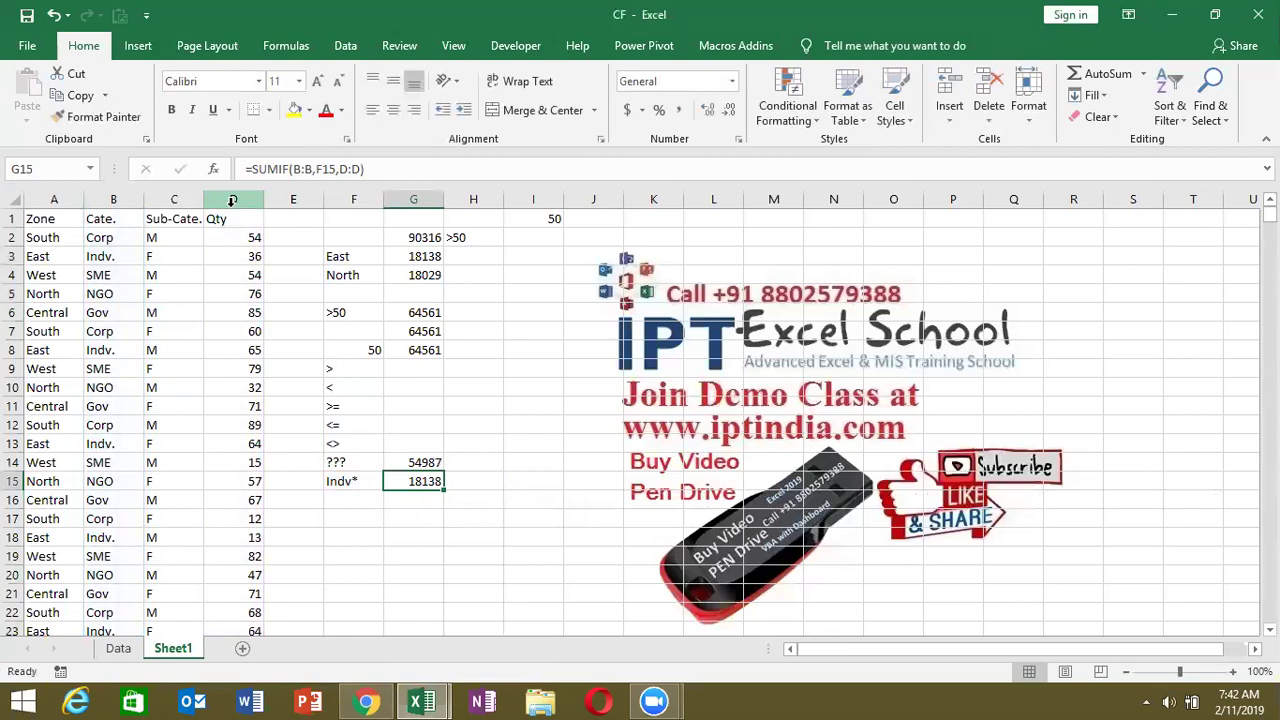
key(Return)
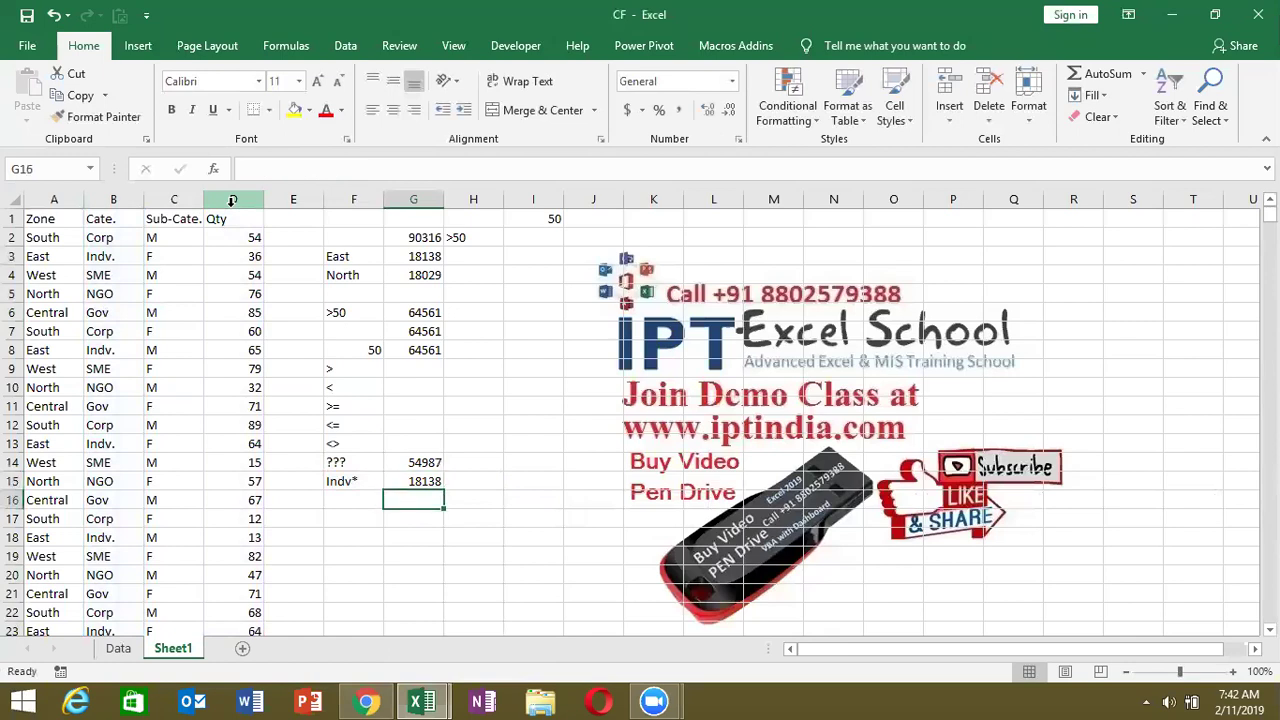
key(Left)
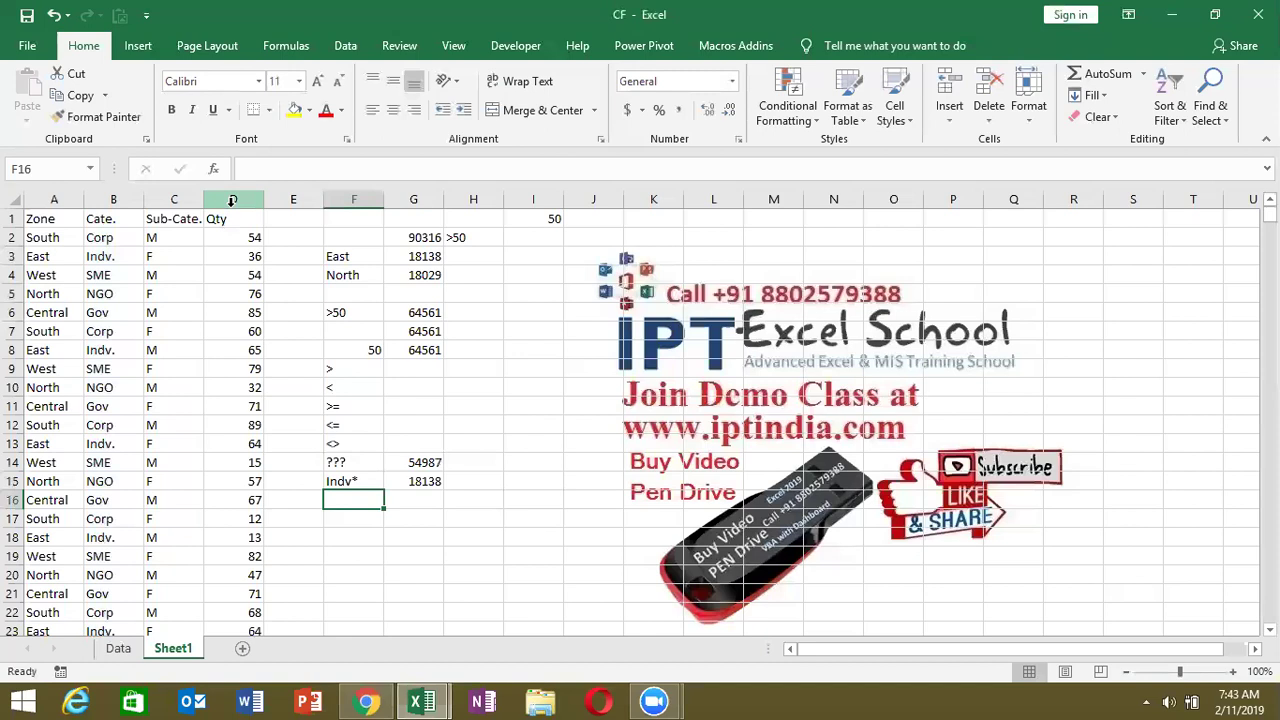
- Enter the wildcard criteria *t in F16 and *t* in F17
text(*)
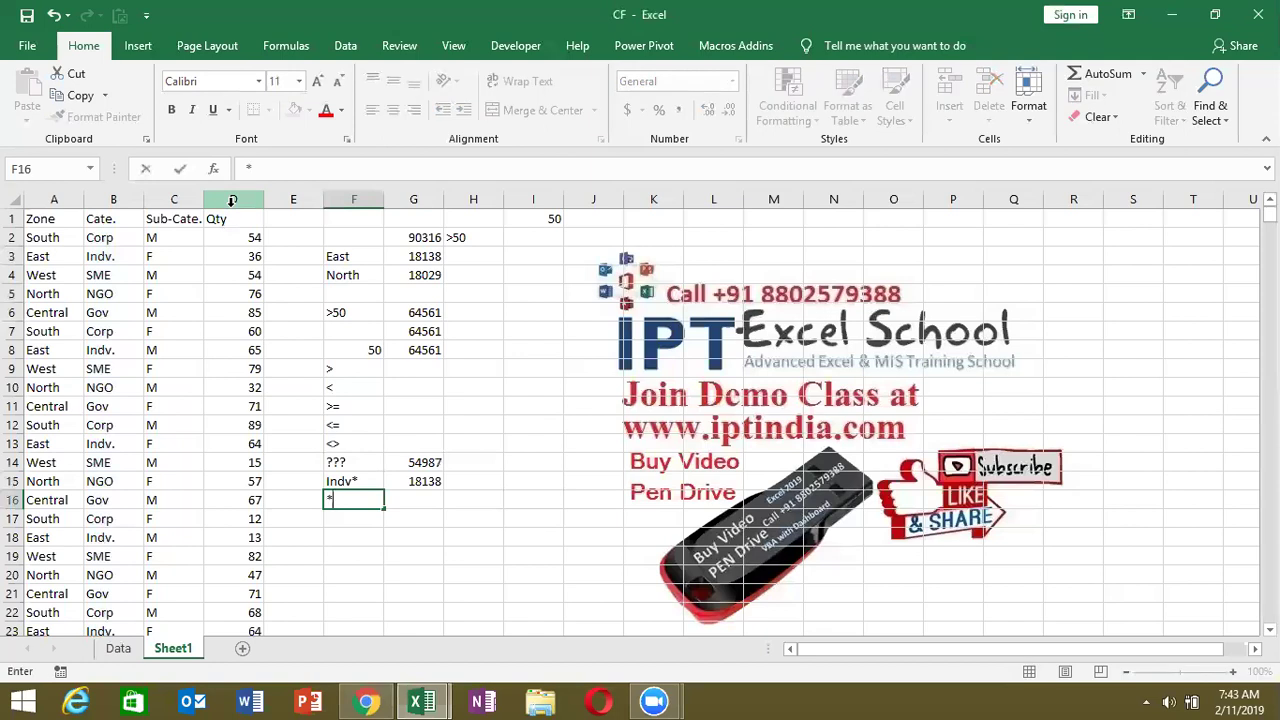
text(t)
key(Return)
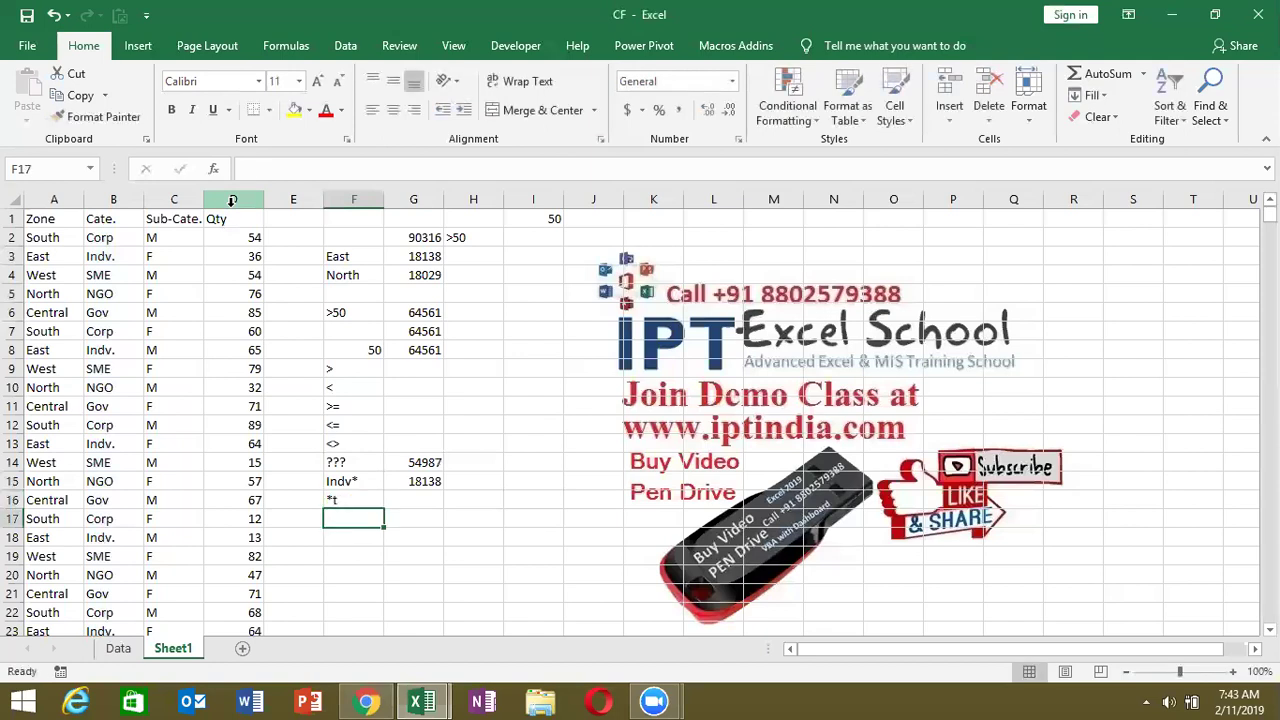
text(*t)
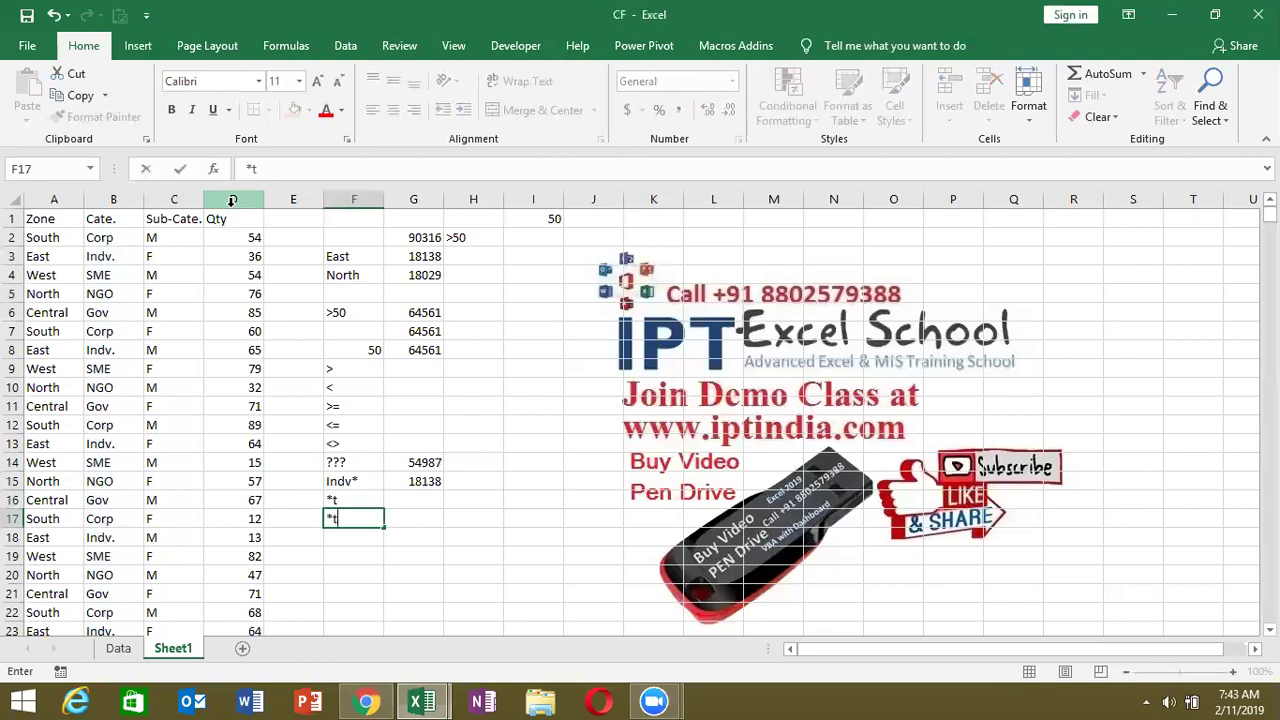
text(*)
key(Return)
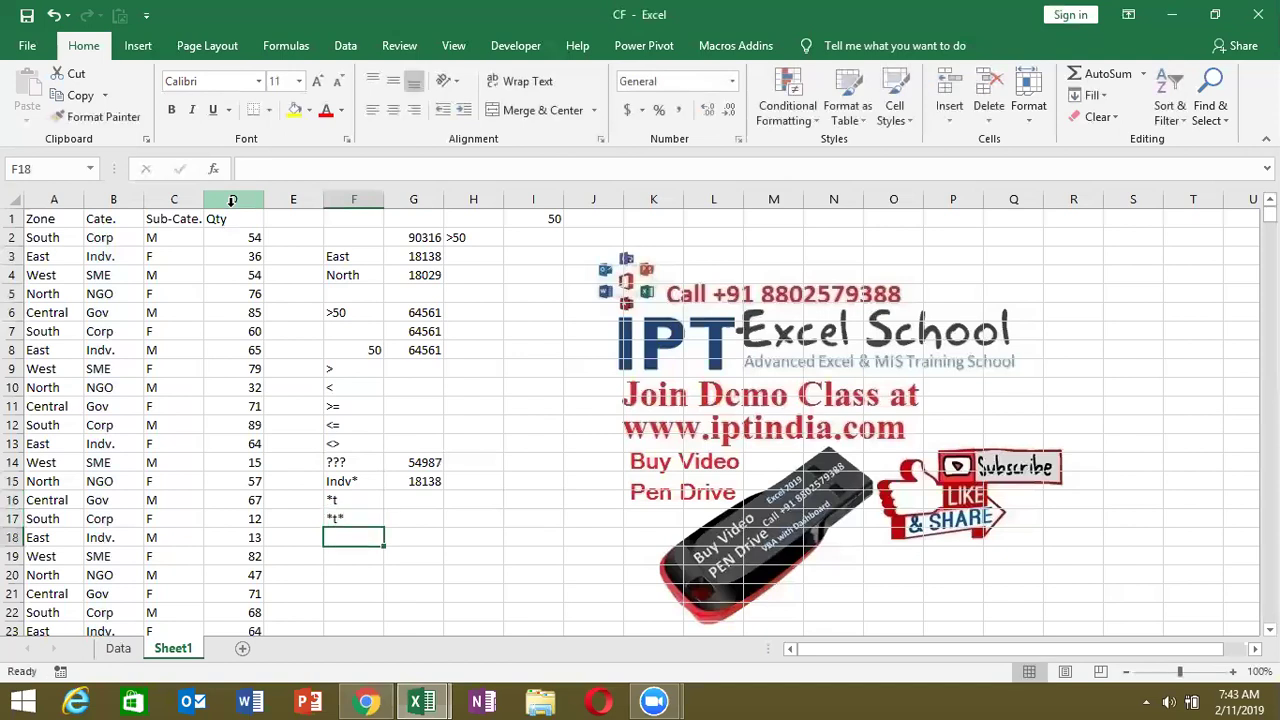
- Compare the criteria in F14:F17, then move down toward row 19
key(Up)
key(Up)
key(Up)
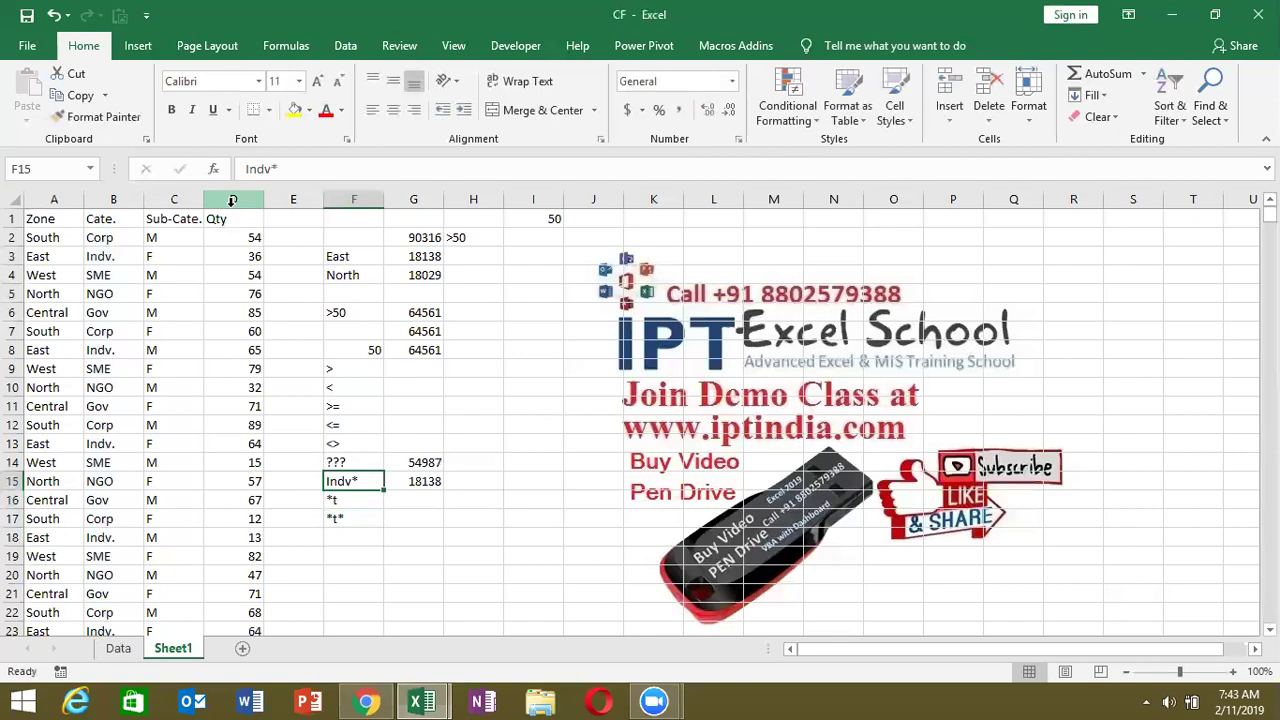
key(Down)
key(Down)
key(Up)
key(Up)
key(Down)
key(Down)
key(Up)
key(Up)
key(Up)
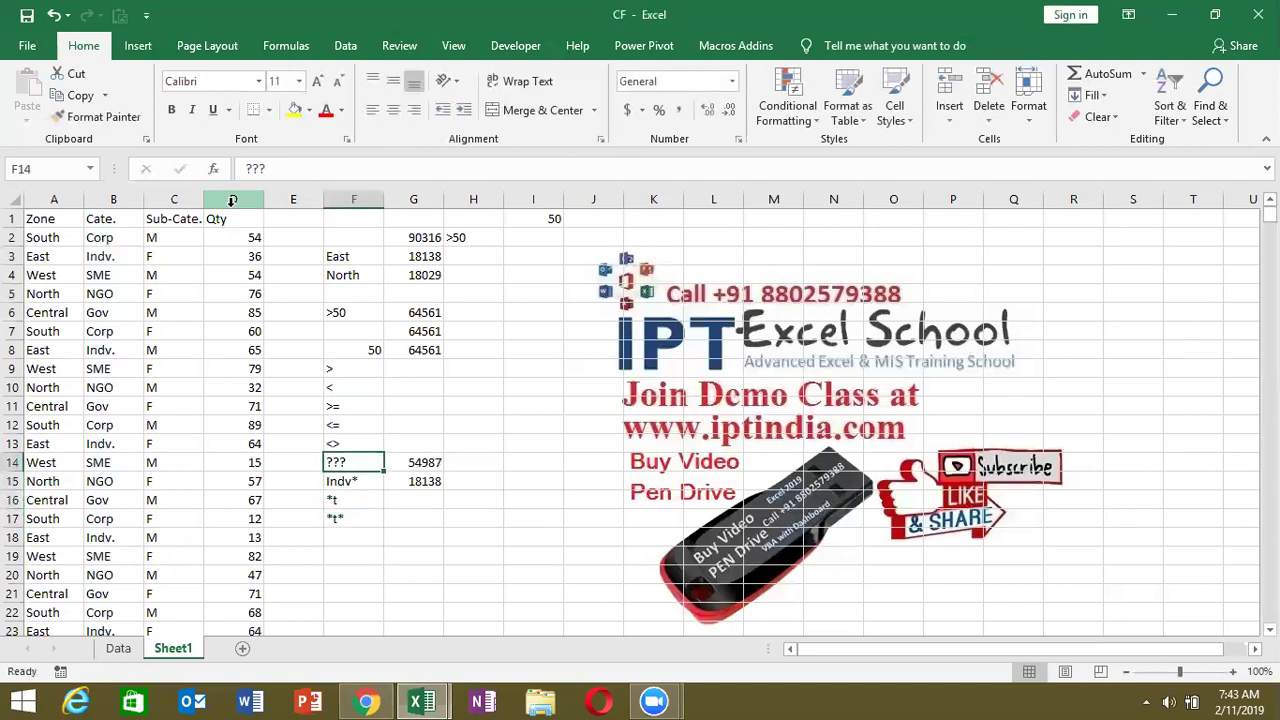
key(shift+Down)
key(shift+Down)
key(shift+Down)
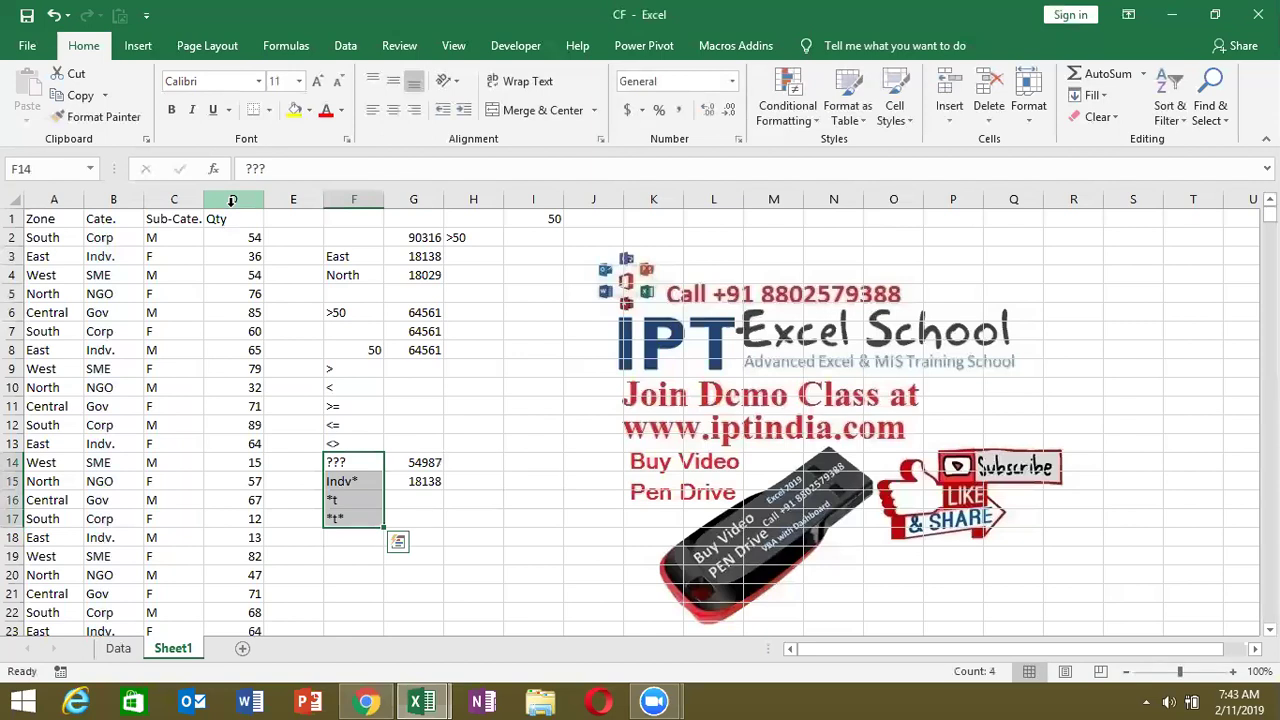
key(Down)
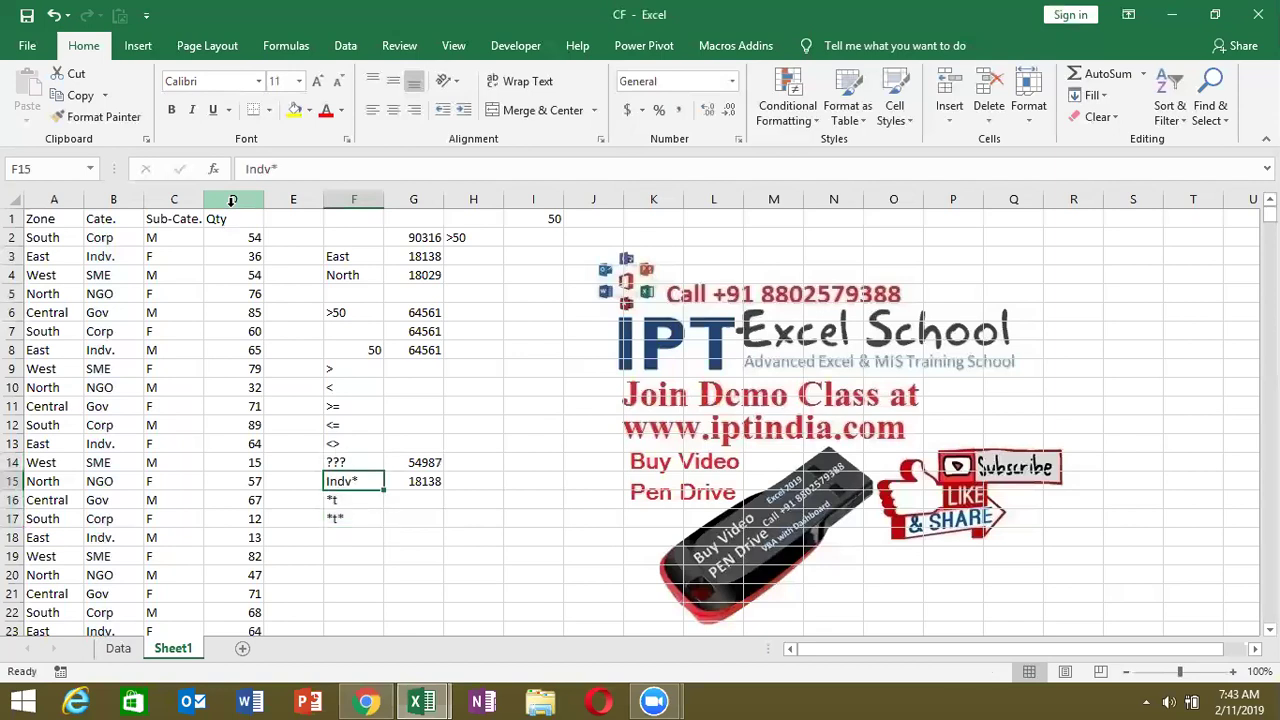
key(Down)
key(Down)
key(Down)
key(Down)
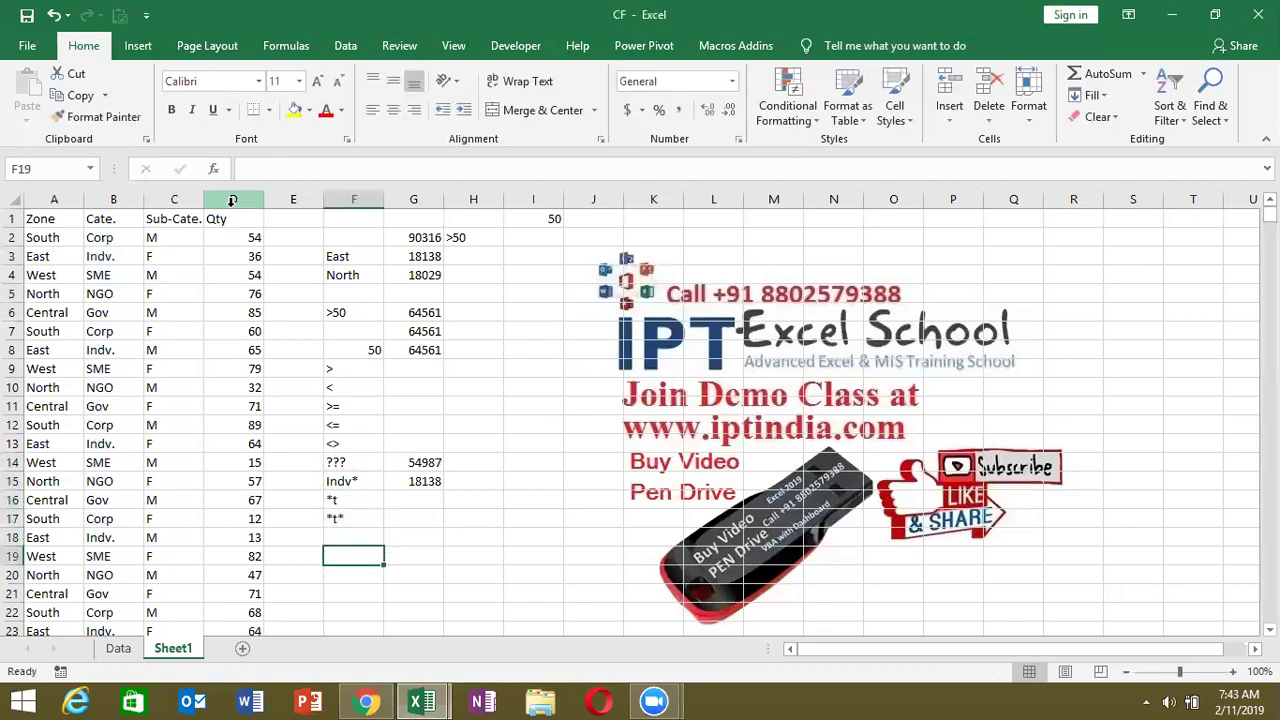
key(Down)
key(Down)
key(Up)
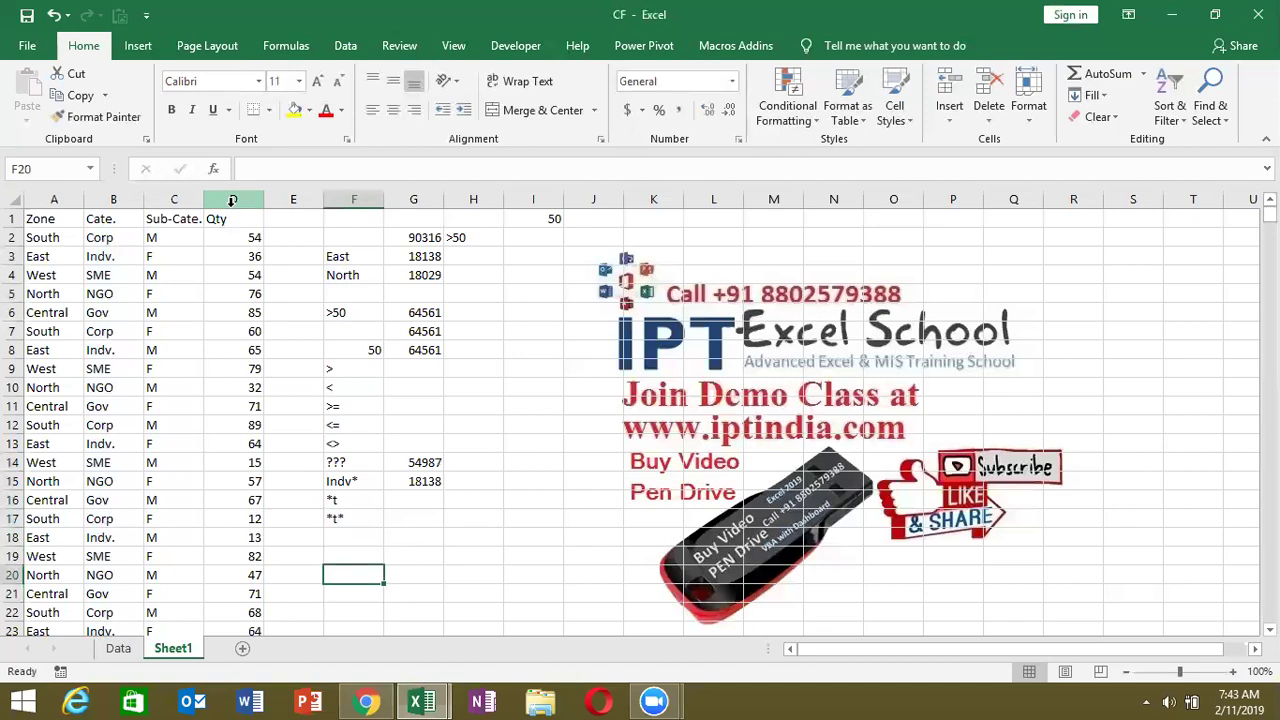
- Copy the West and SME pair from A14:B14 into F19:G19
click(50, 465)
key(shift+Right)
key(ctrl+c)
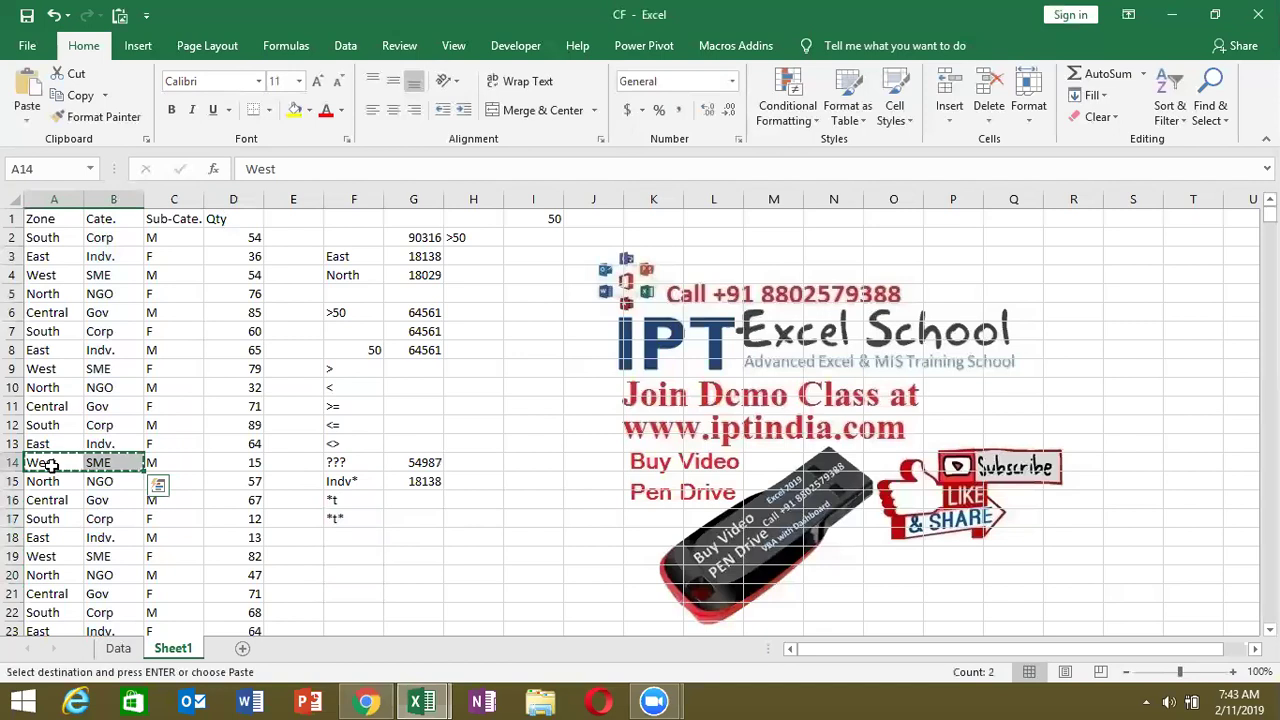
click(342, 575)
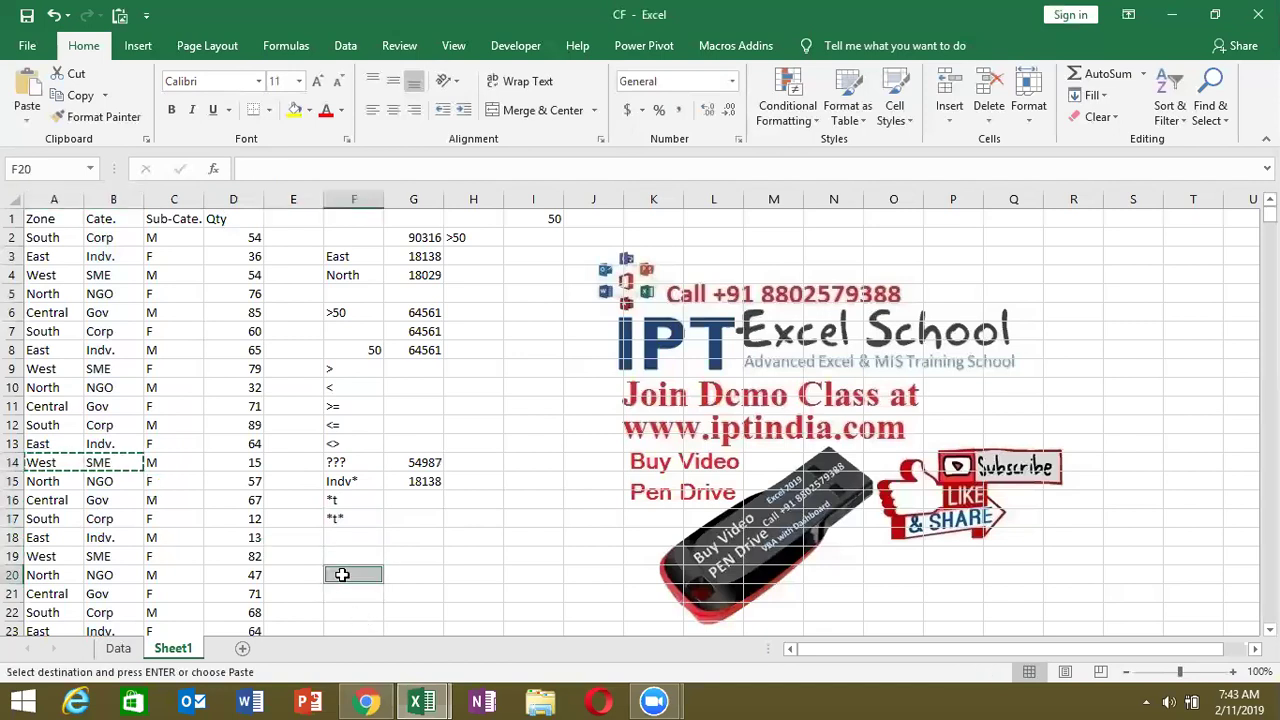
click(268, 541)
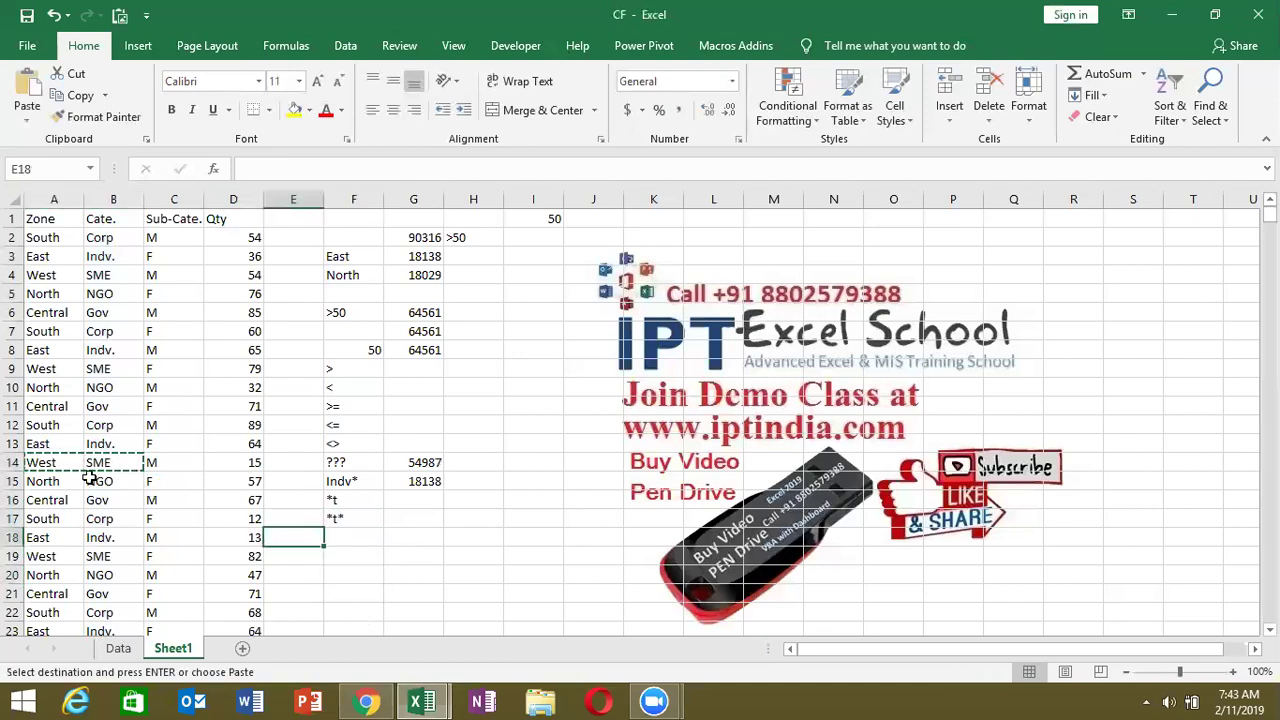
click(337, 558)
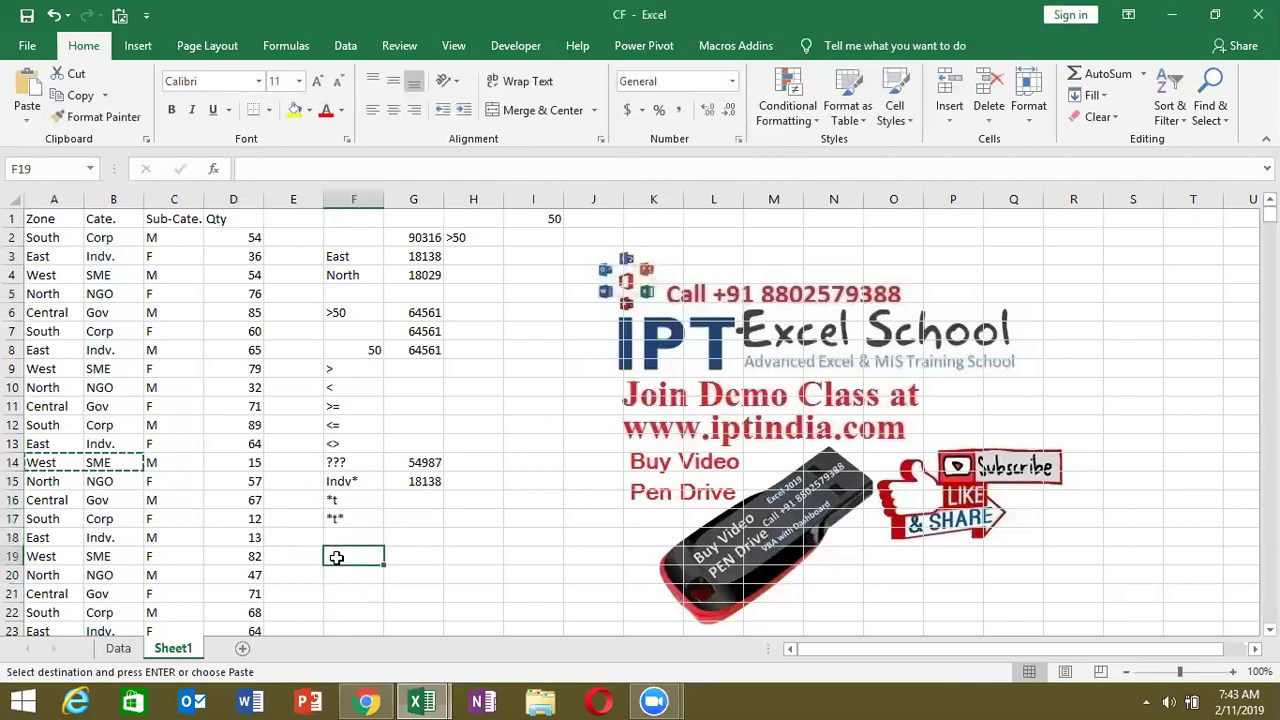
key(ctrl+v)
- Start a SUMIFS formula in H19 using the Qty column D as the sum range
click(481, 560)
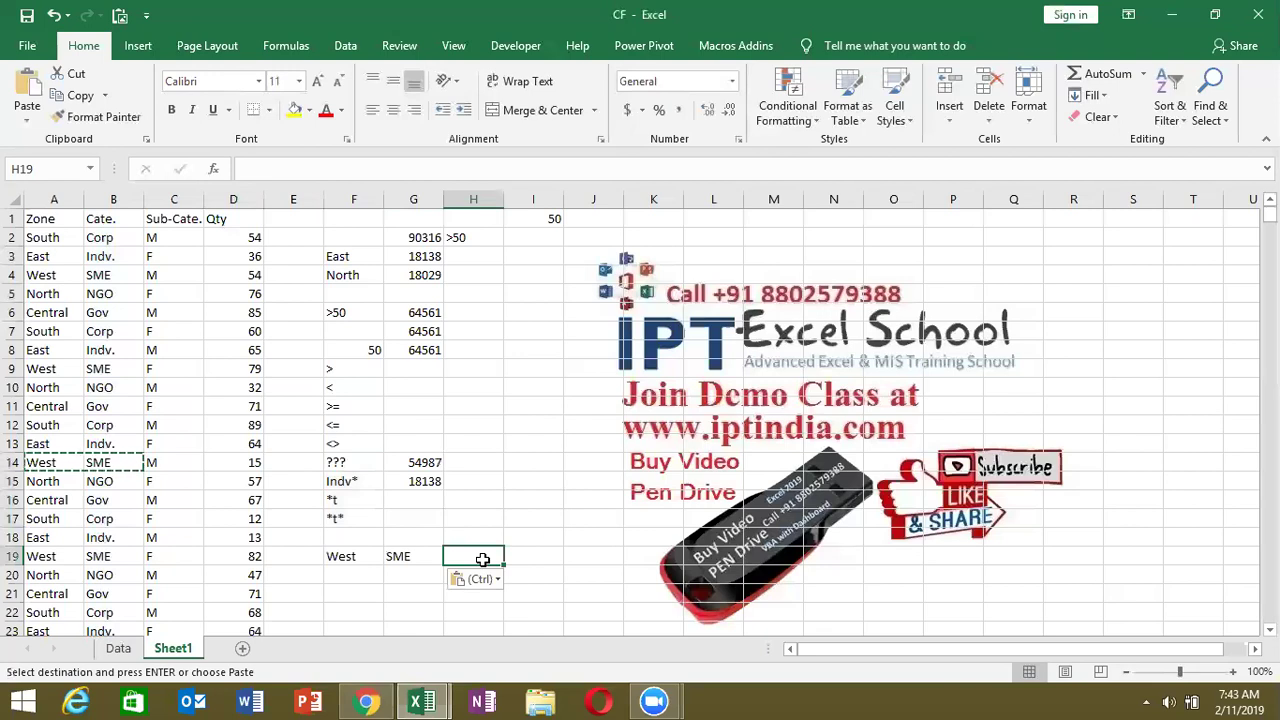
text(=)
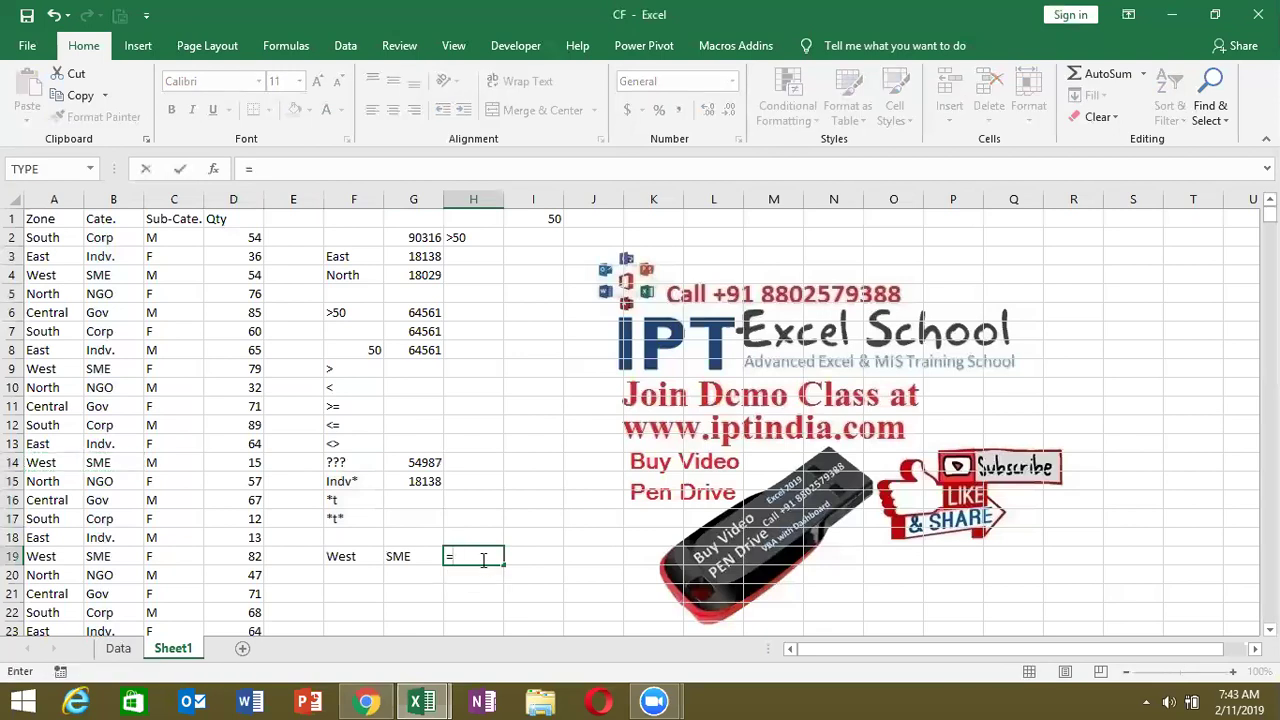
text(sumi)
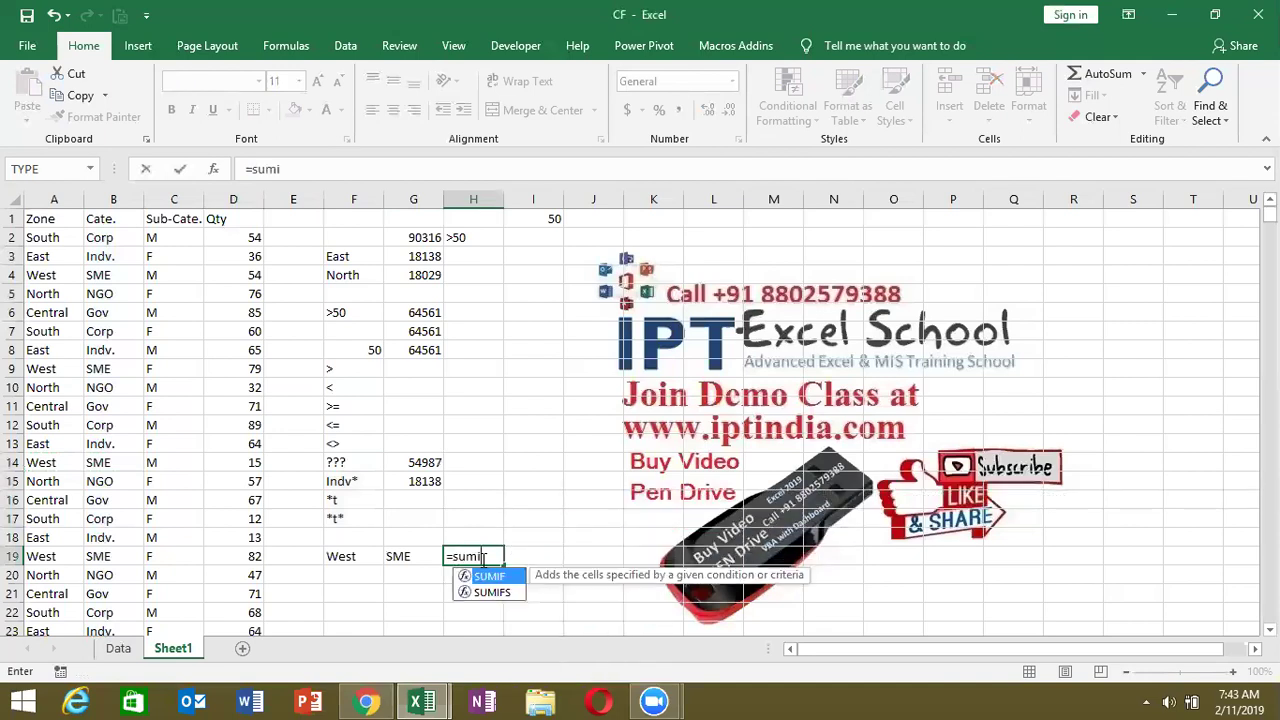
text(f)
key(Down)
key(Tab)
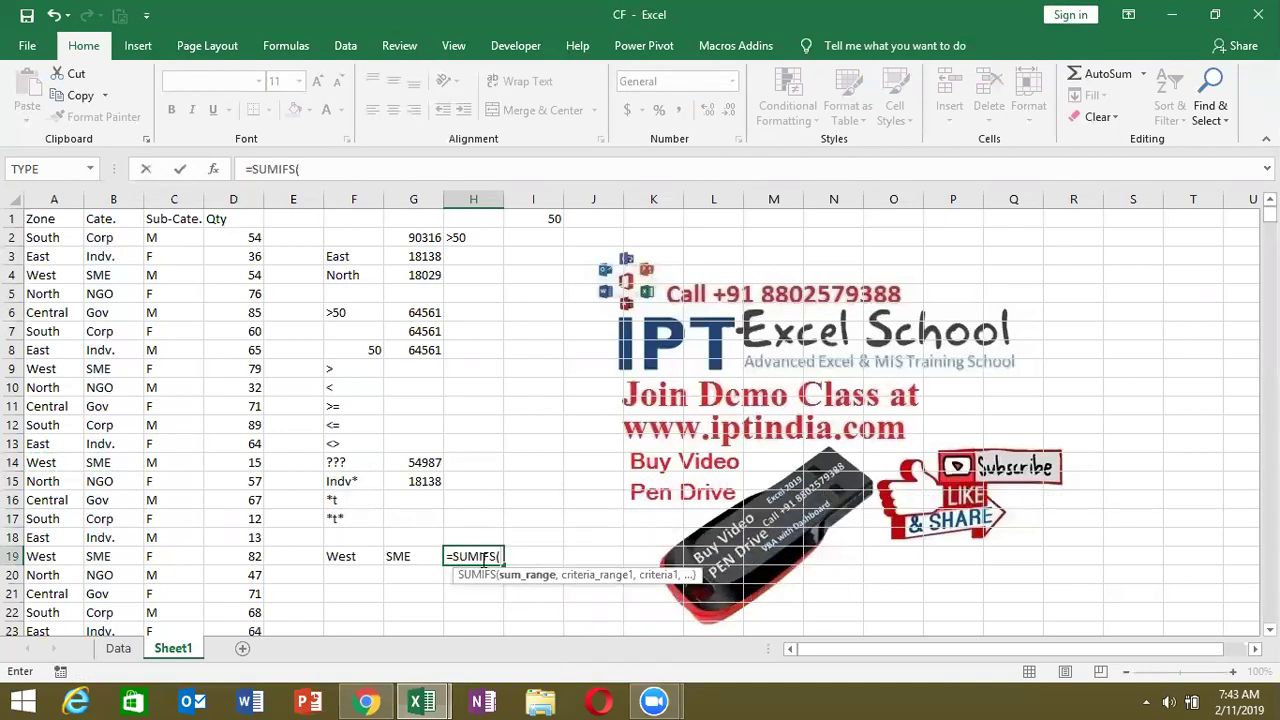
click(56, 199)
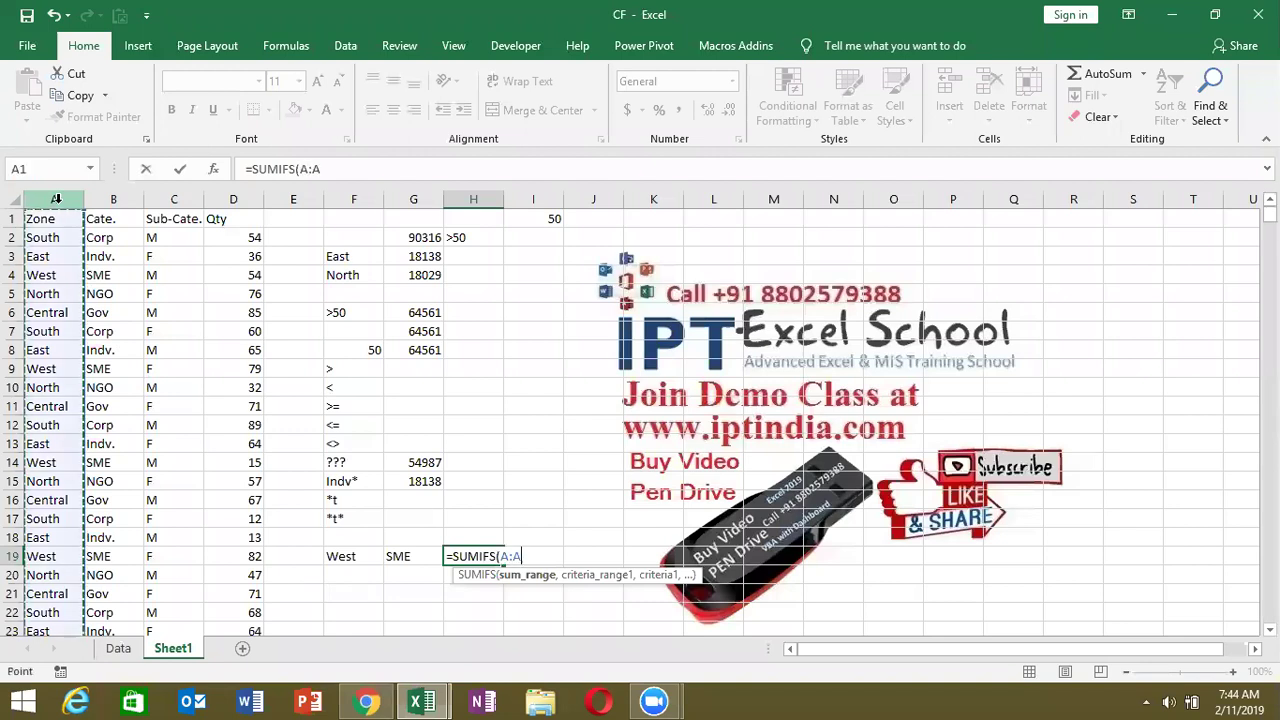
text(,)
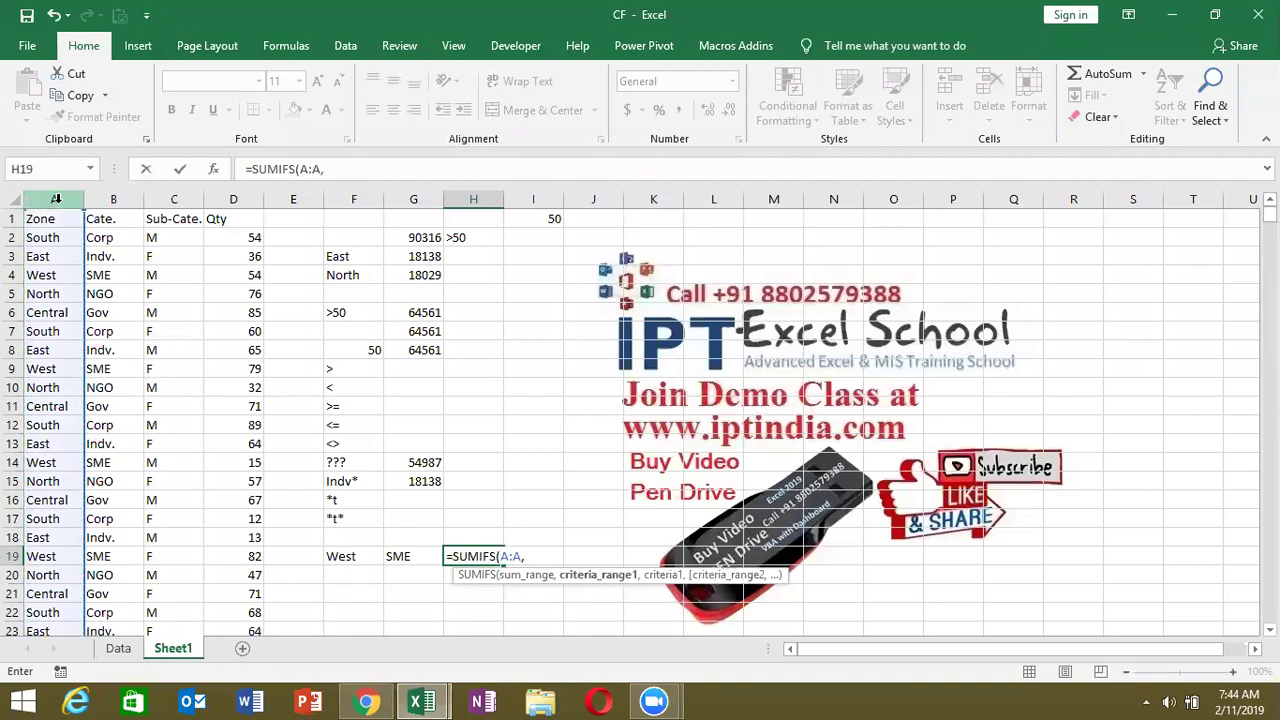
key(BackSpace)
key(BackSpace)
key(BackSpace)
key(BackSpace)
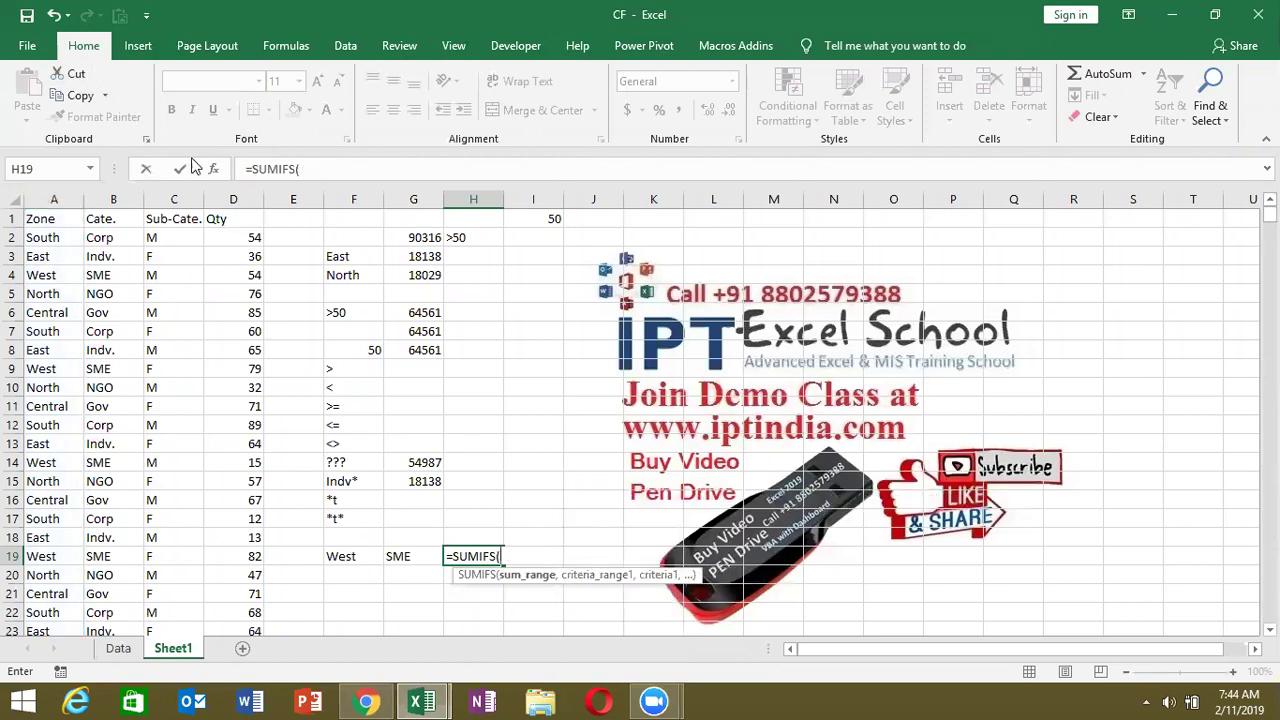
click(237, 199)
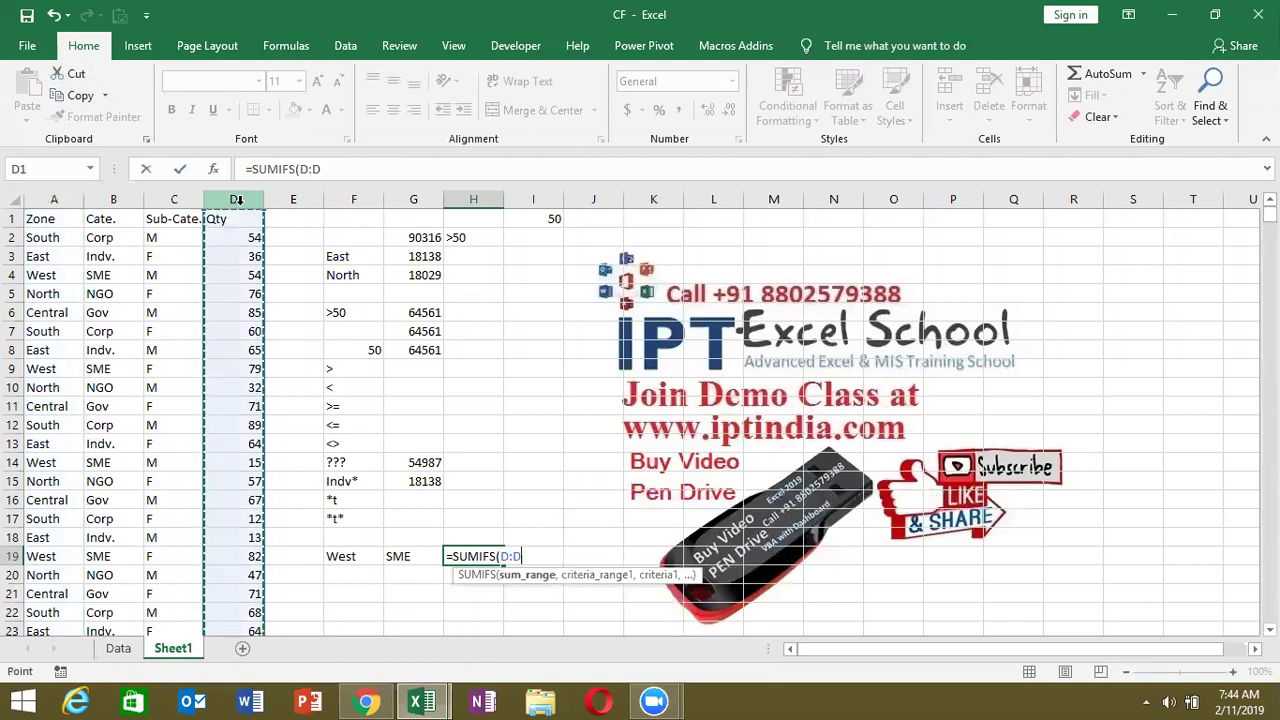
text(,)
click(353, 556)
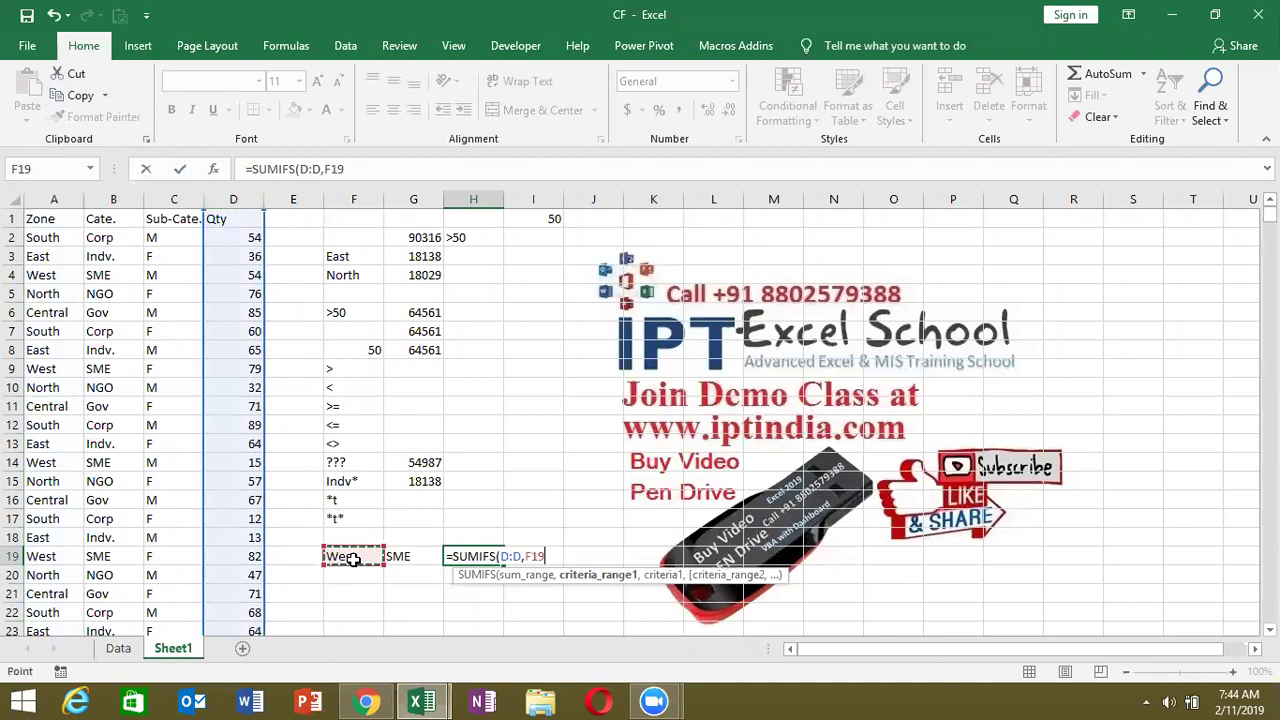
text(,)
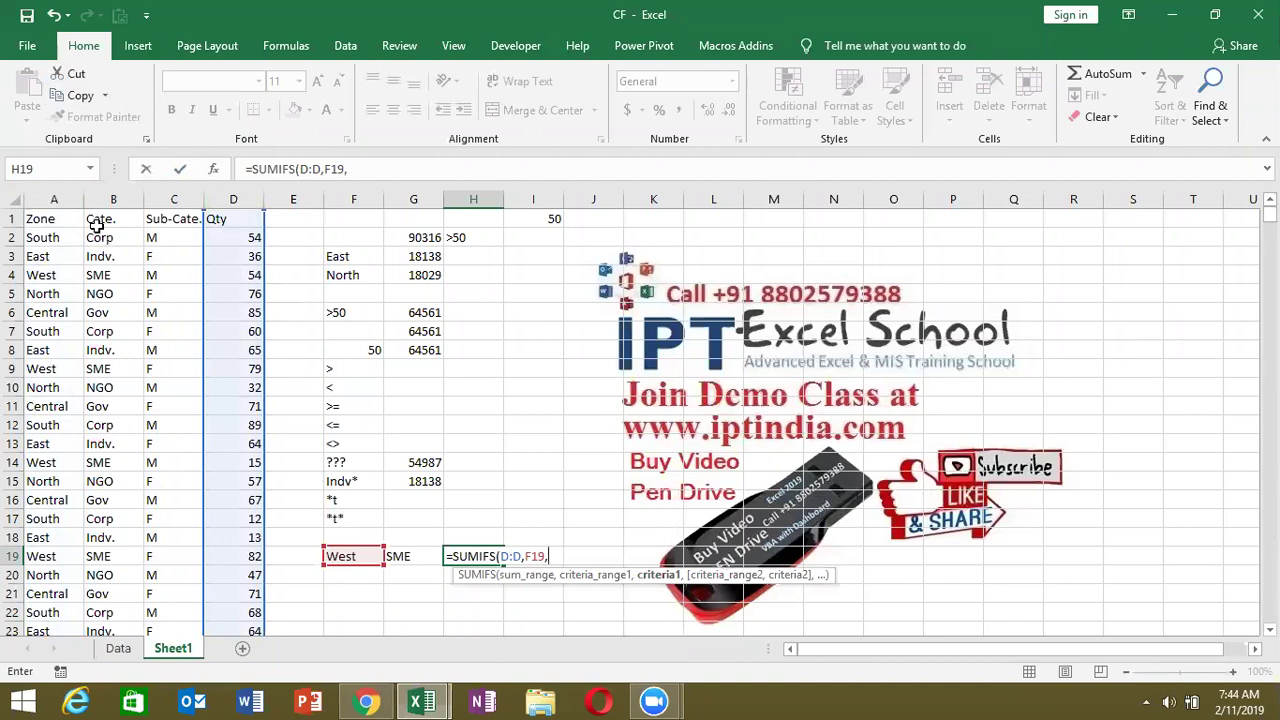
key(BackSpace)
- Add criteria A:A = F19 and B:B = G19, completing =SUMIFS(D:D,A:A,F19,B:B,G19) for 18873
key(BackSpace)
key(BackSpace)
key(BackSpace)
click(46, 199)
text(,)
click(335, 555)
text(m)
key(BackSpace)
text(,)
click(119, 201)
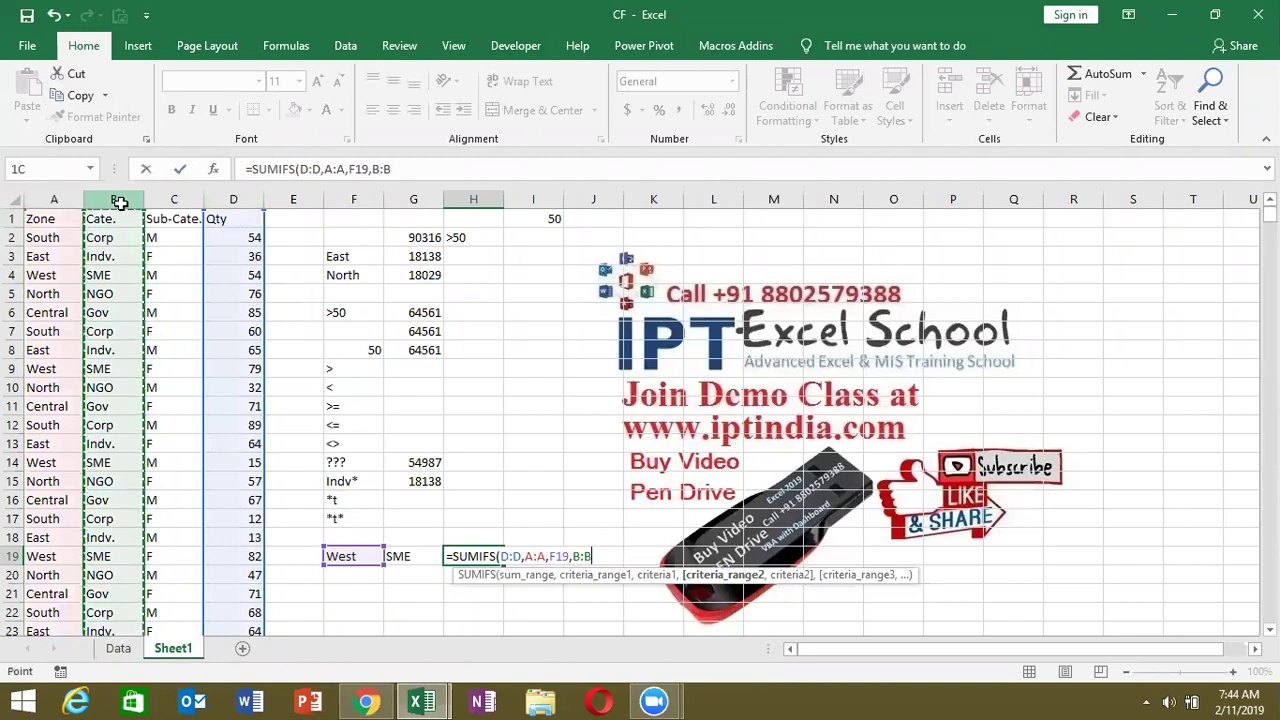
text(,)
click(409, 553)
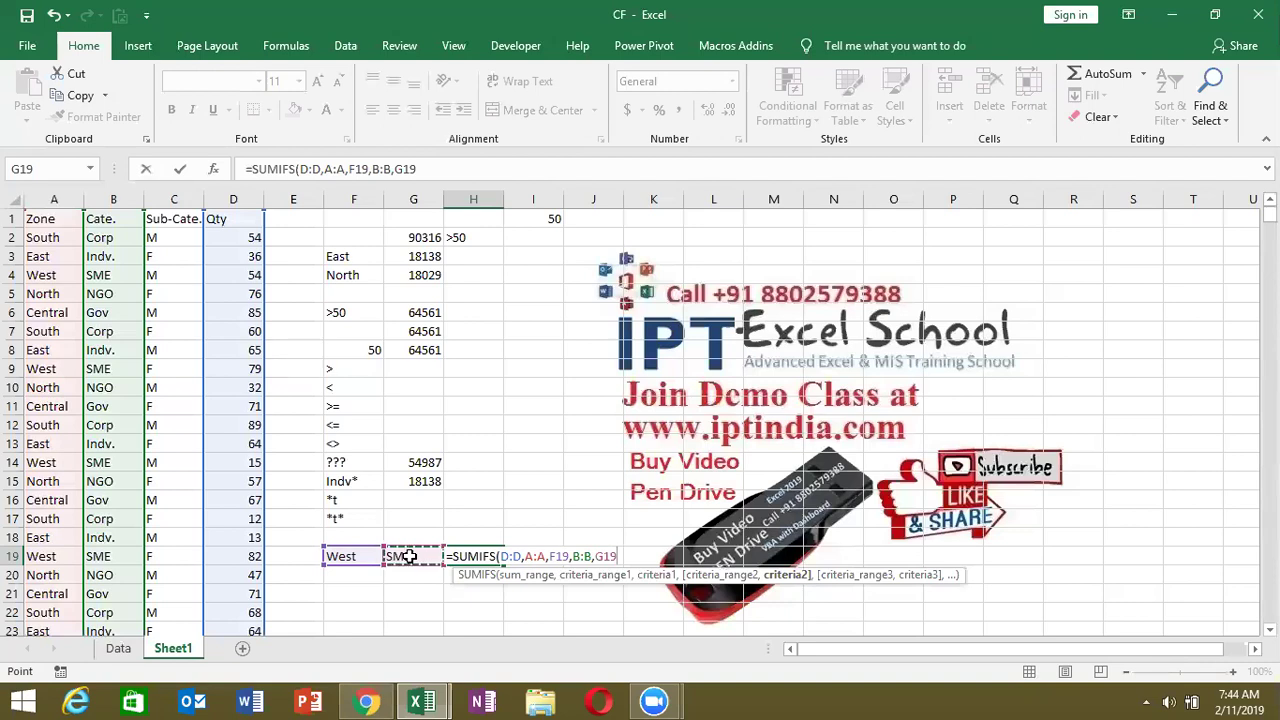
key(Return)
text(1)
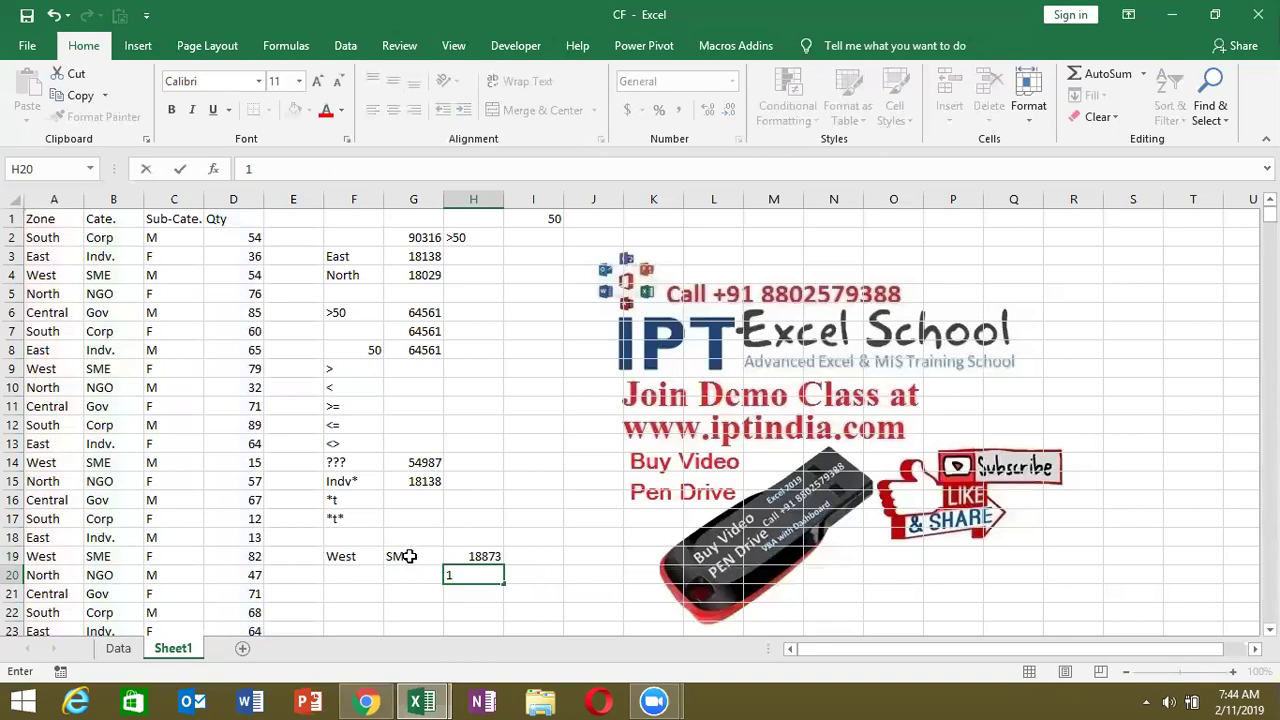
key(Escape)
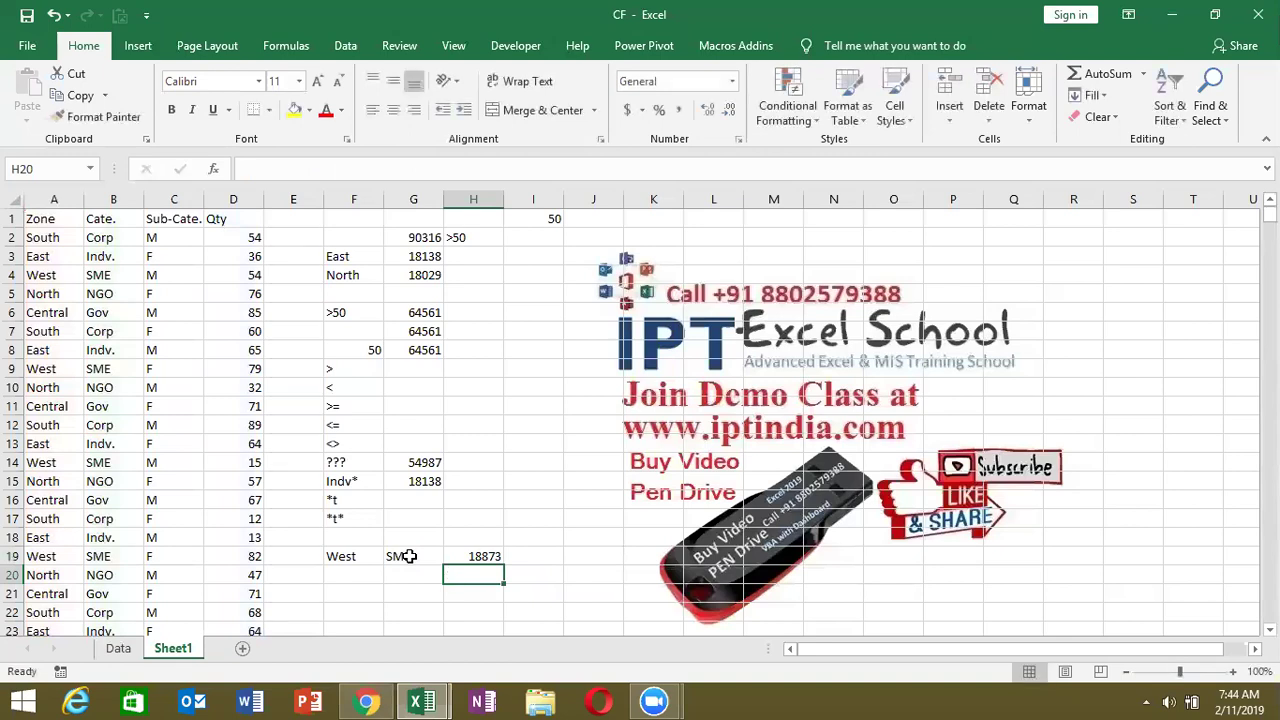
key(Up)
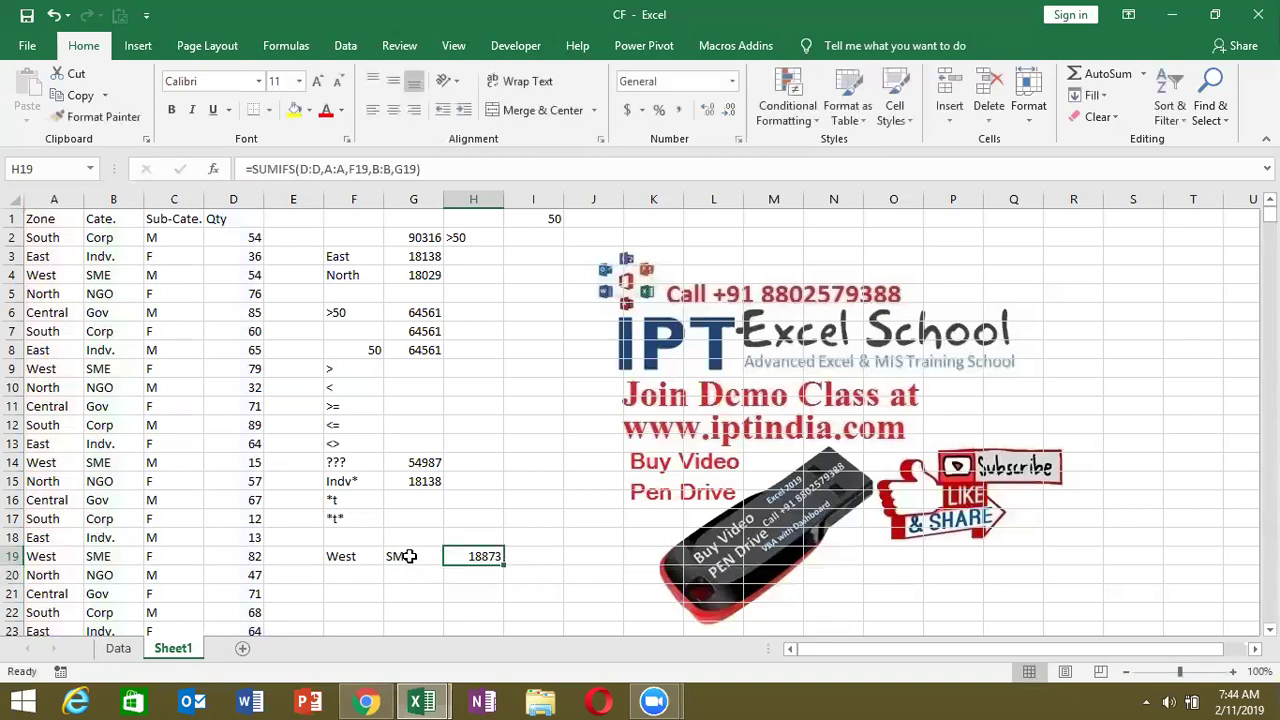
drag(355, 518, 346, 316)
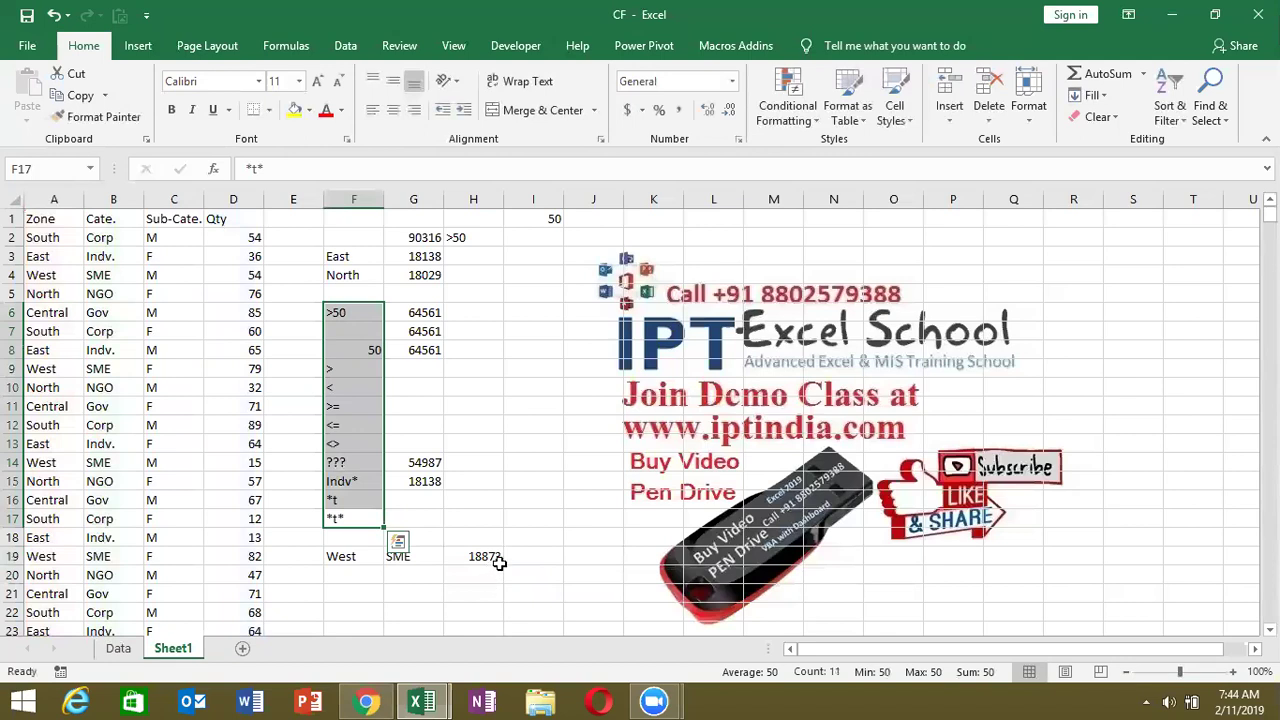
click(495, 558)
click(580, 386)
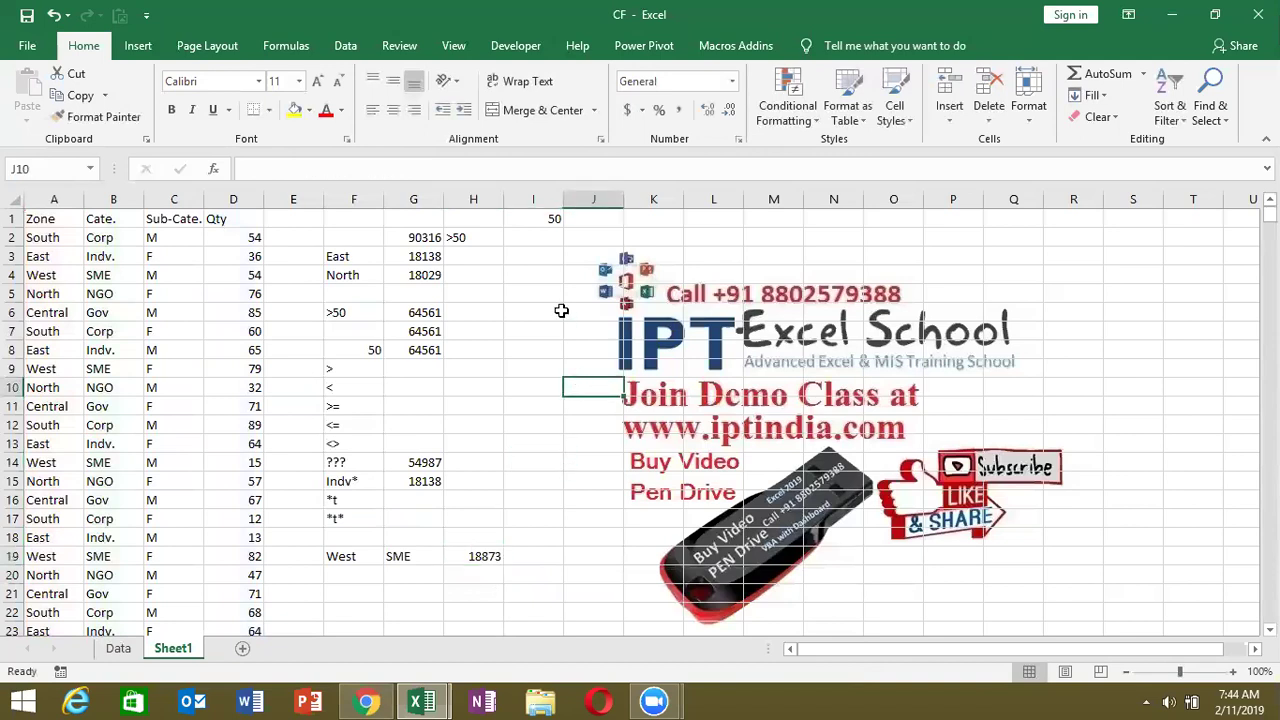
click(552, 220)
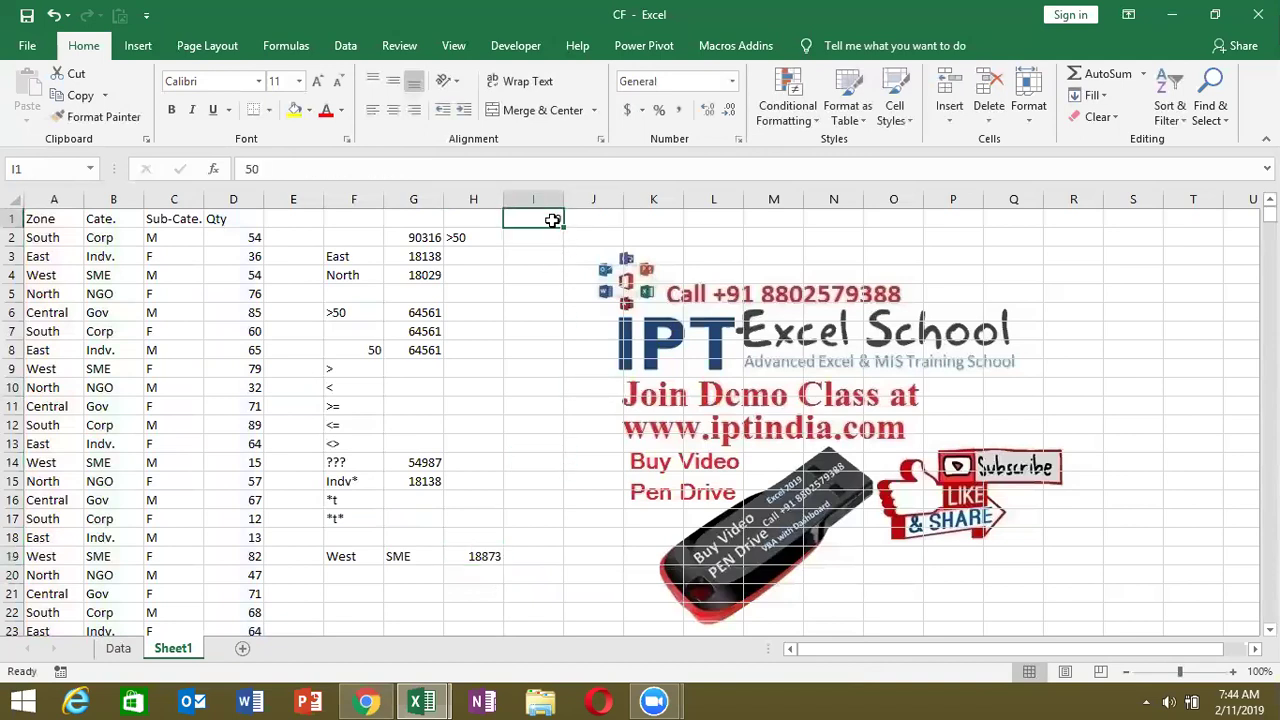
key(Down)
key(Left)
key(Right)
key(Right)
key(Left)
key(Left)
key(Down)
key(Left)
key(Left)
key(Right)
key(Right)
- Replace H2's >50 with =AVERAGE(D:D), returning 50.68238
text(=)
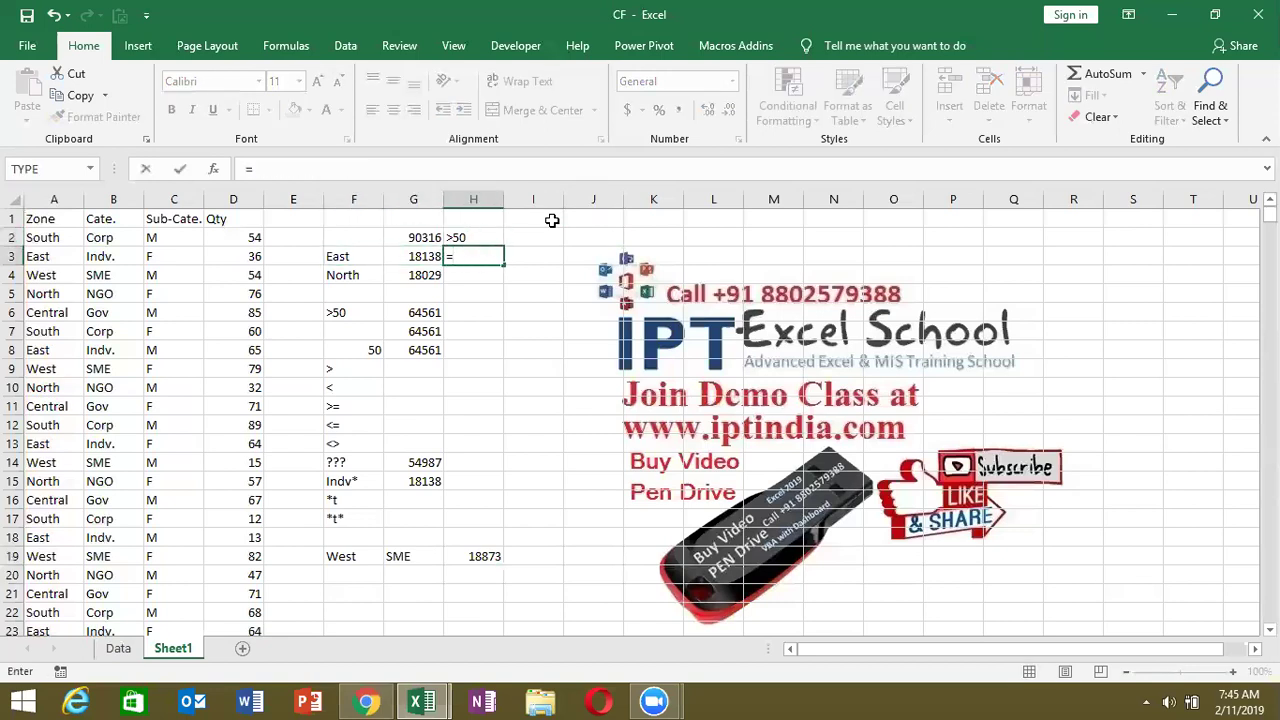
key(Escape)
key(Up)
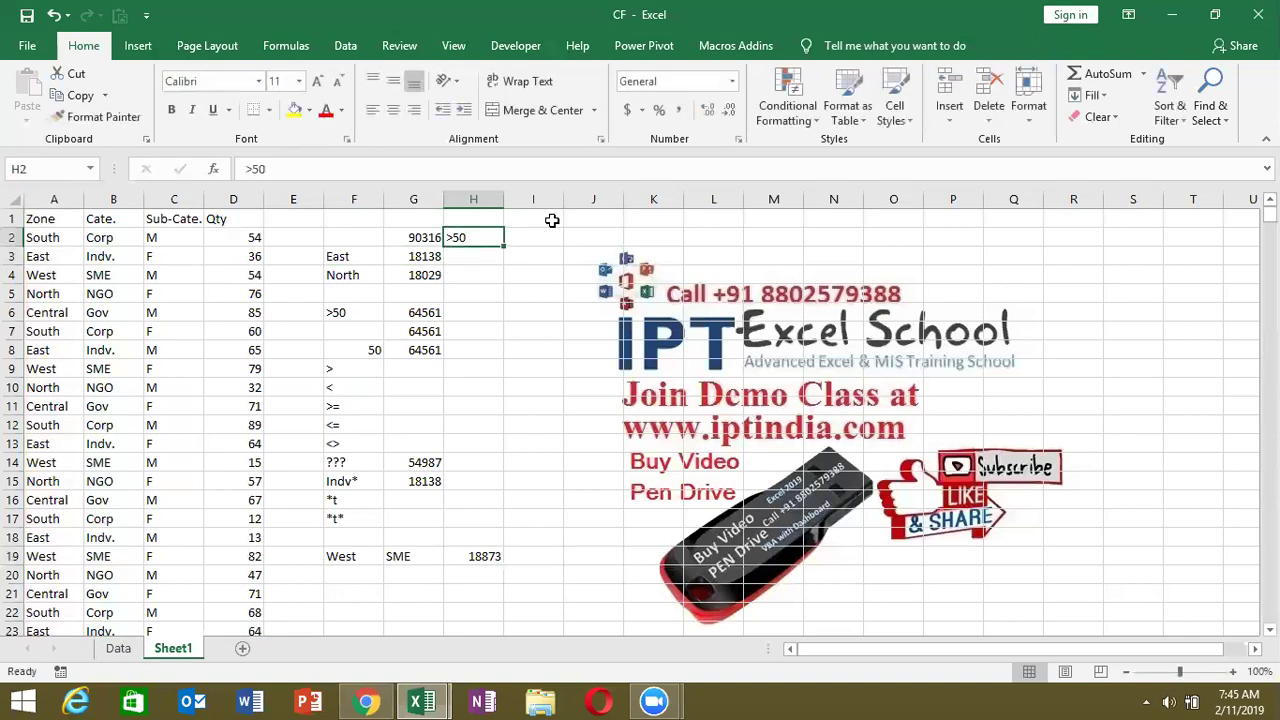
text(=a)
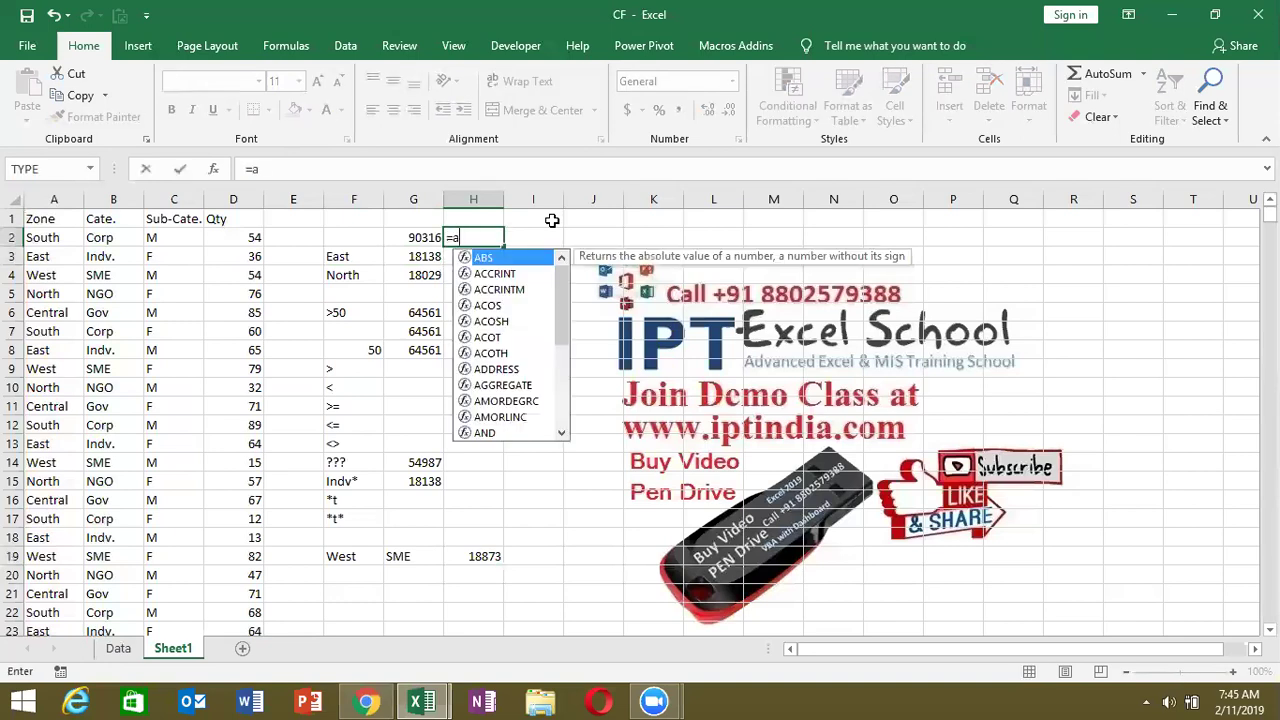
text(v)
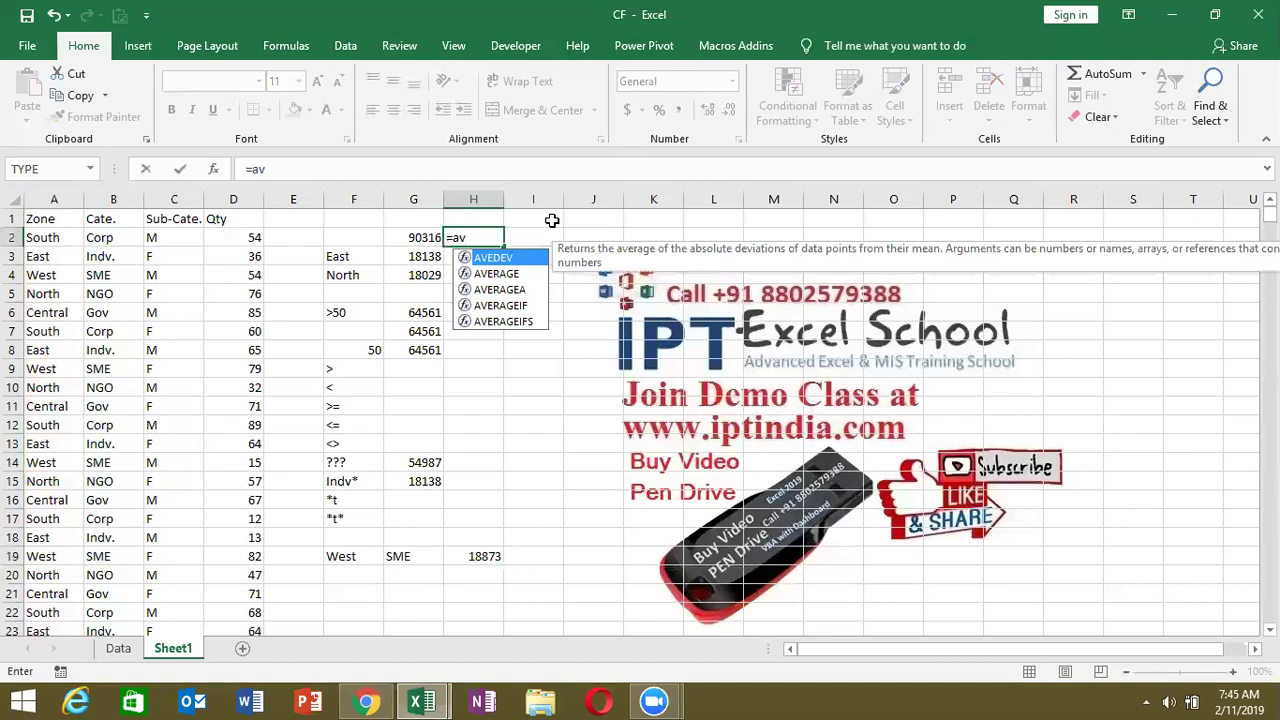
key(Down)
key(Down)
key(Tab)
key(BackSpace)
key(BackSpace)
key(Tab)
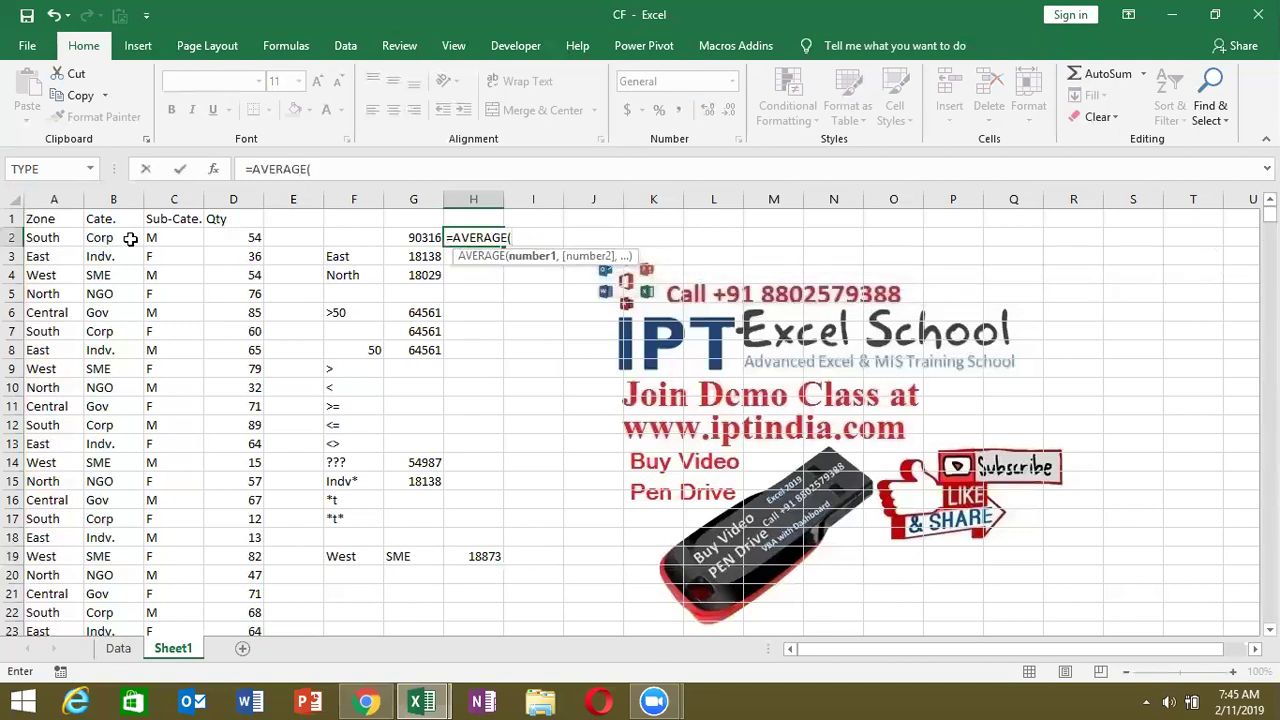
click(242, 200)
key(Return)
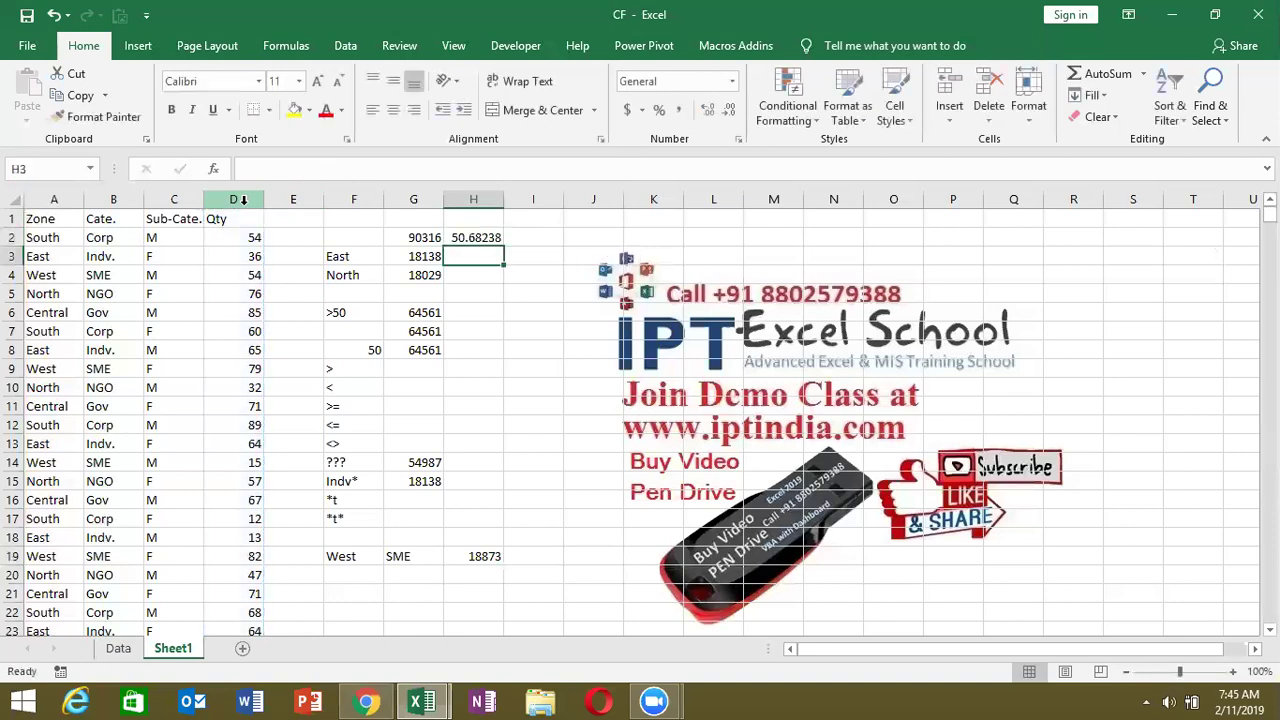
key(Left)
key(Left)
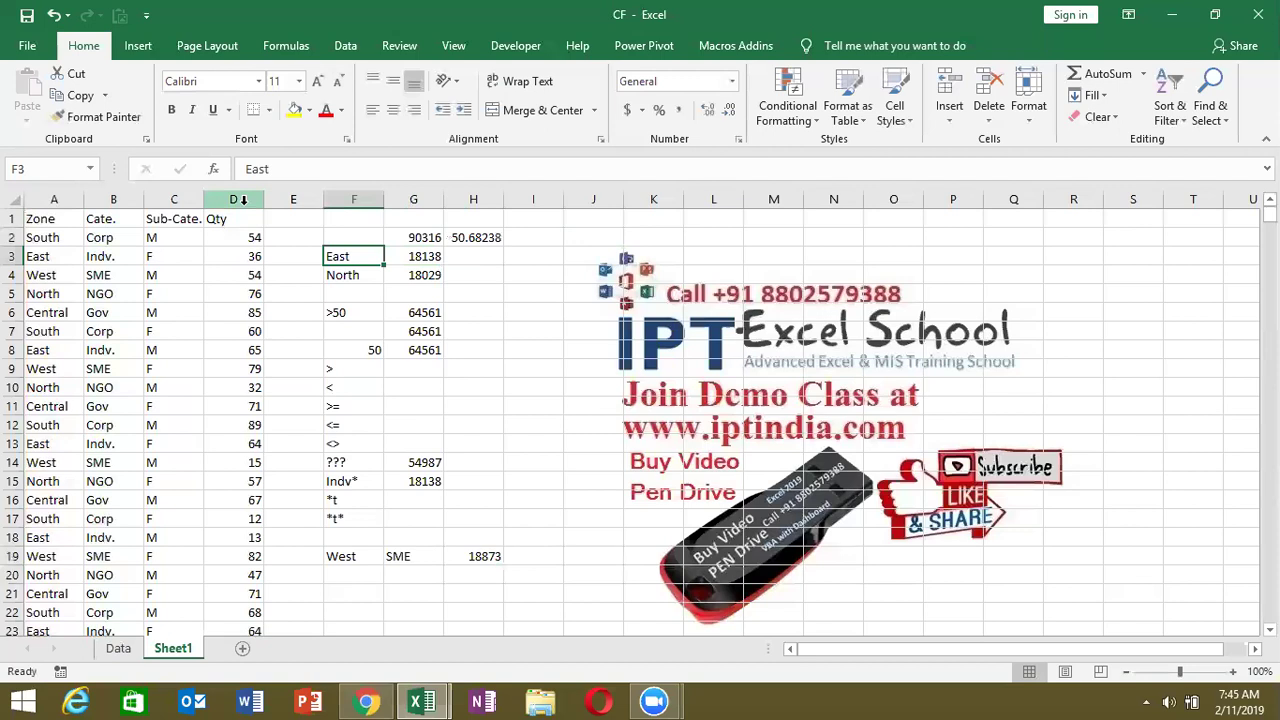
- In H3 enter =AVERAGEIF(A:A,F3,D:D) for the East zone, returning 50.80672
key(Right)
key(Right)
text(=)
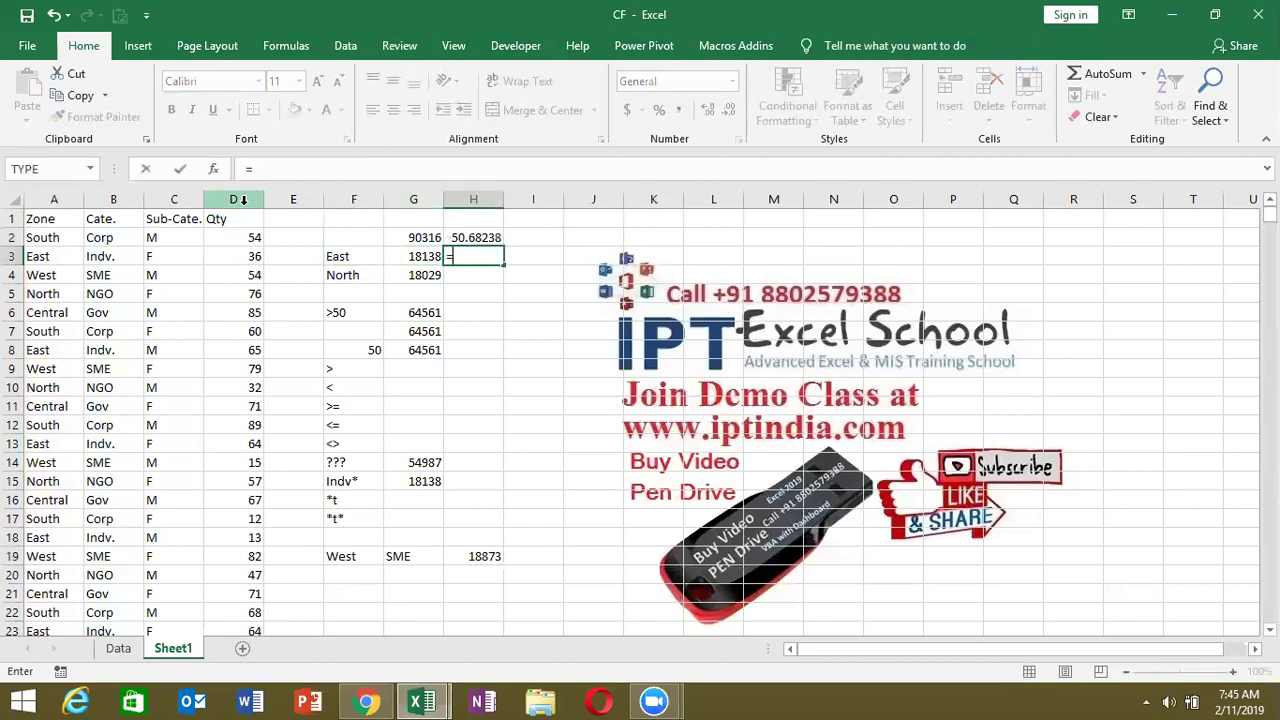
text(av)
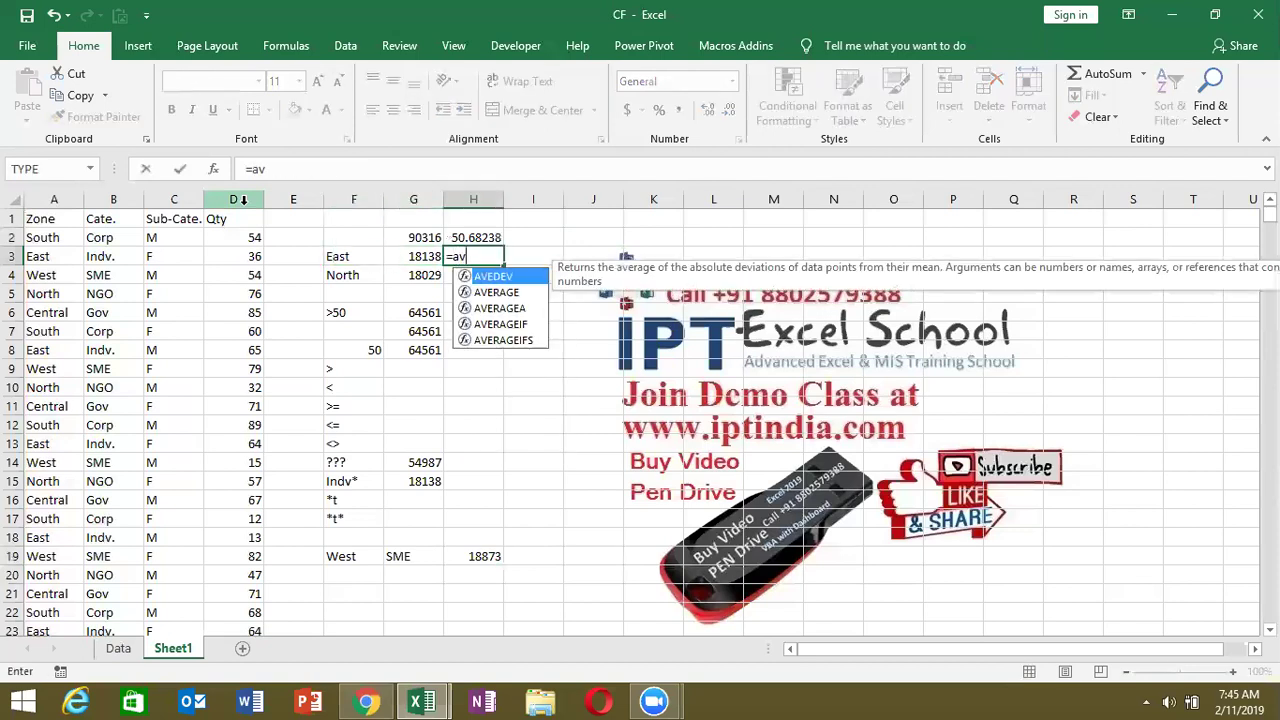
key(Down)
key(Down)
key(Down)
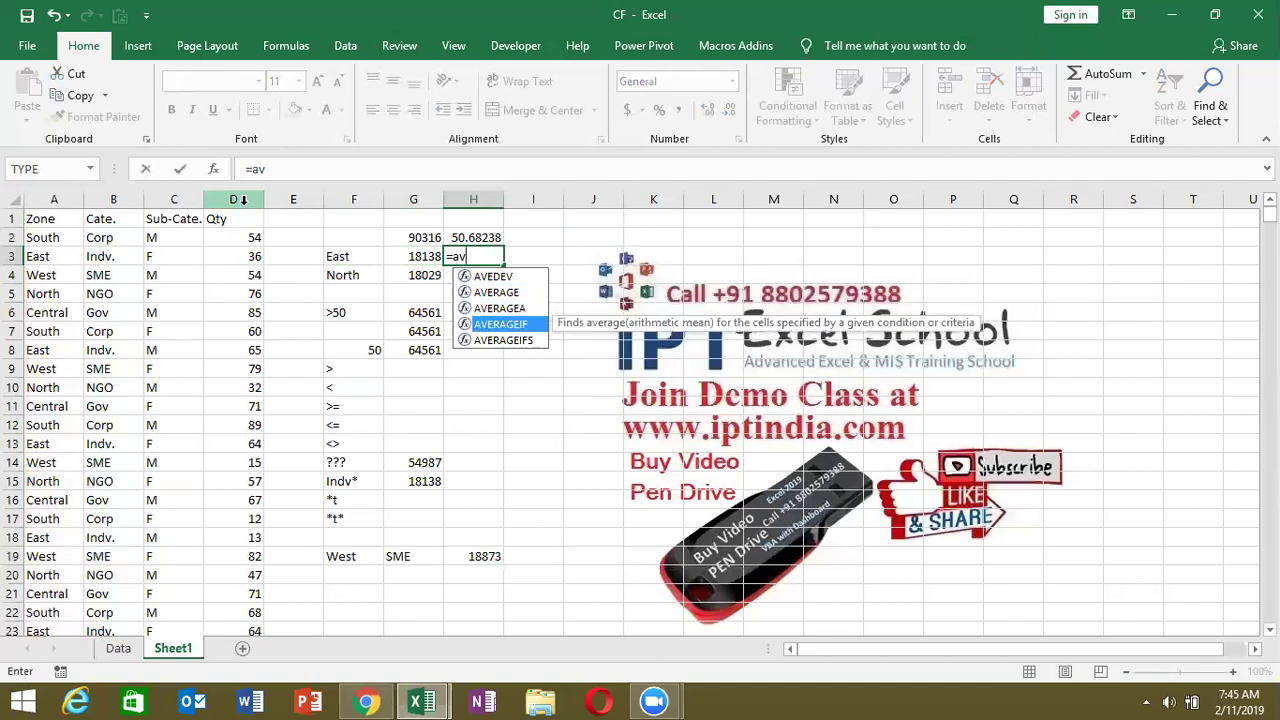
key(Tab)
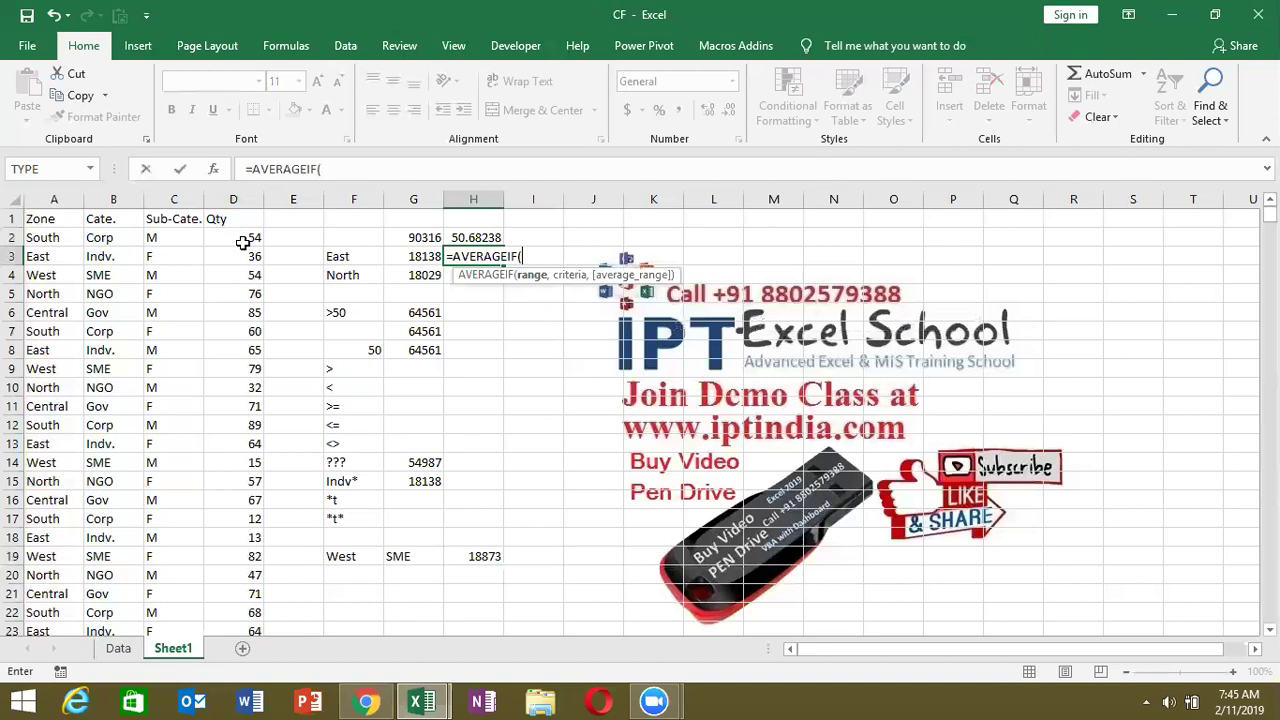
click(54, 200)
text(,)
click(371, 254)
text(,)
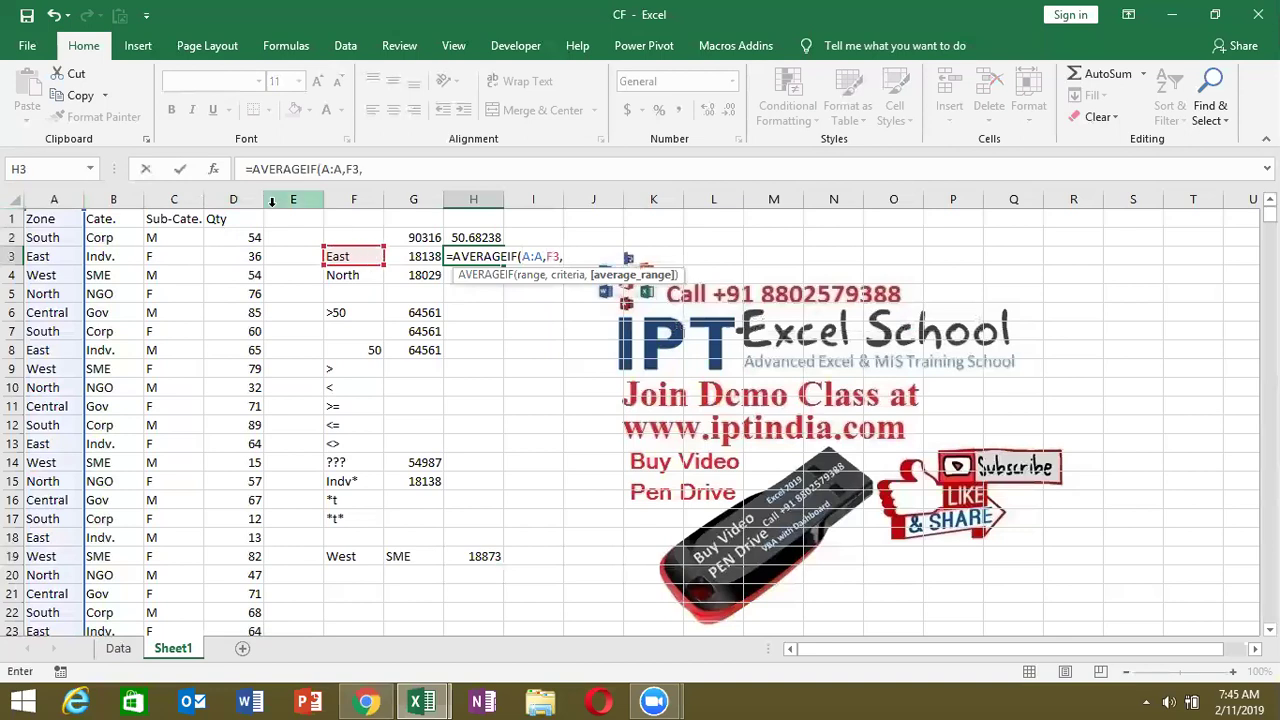
click(233, 201)
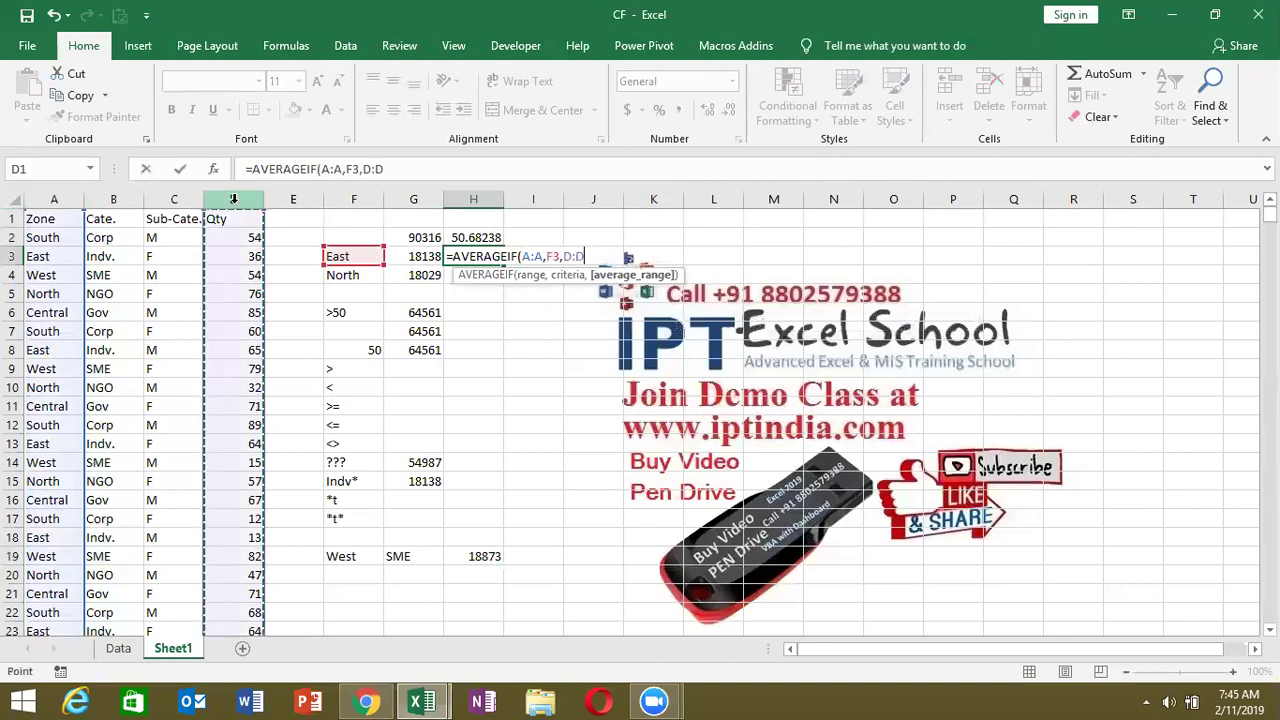
key(Return)
key(Up)
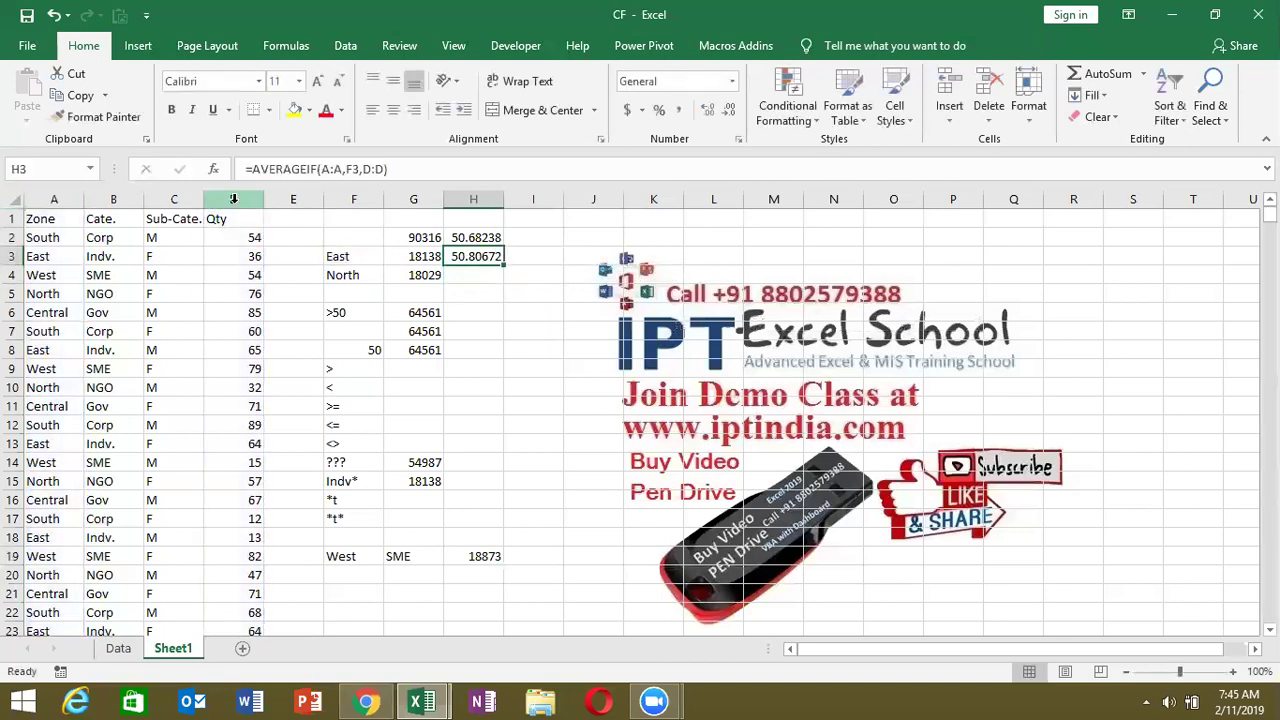
- Select the criteria cells F6:F17 to read their count of 11
key(Down)
key(Down)
key(Left)
key(Left)
key(Down)
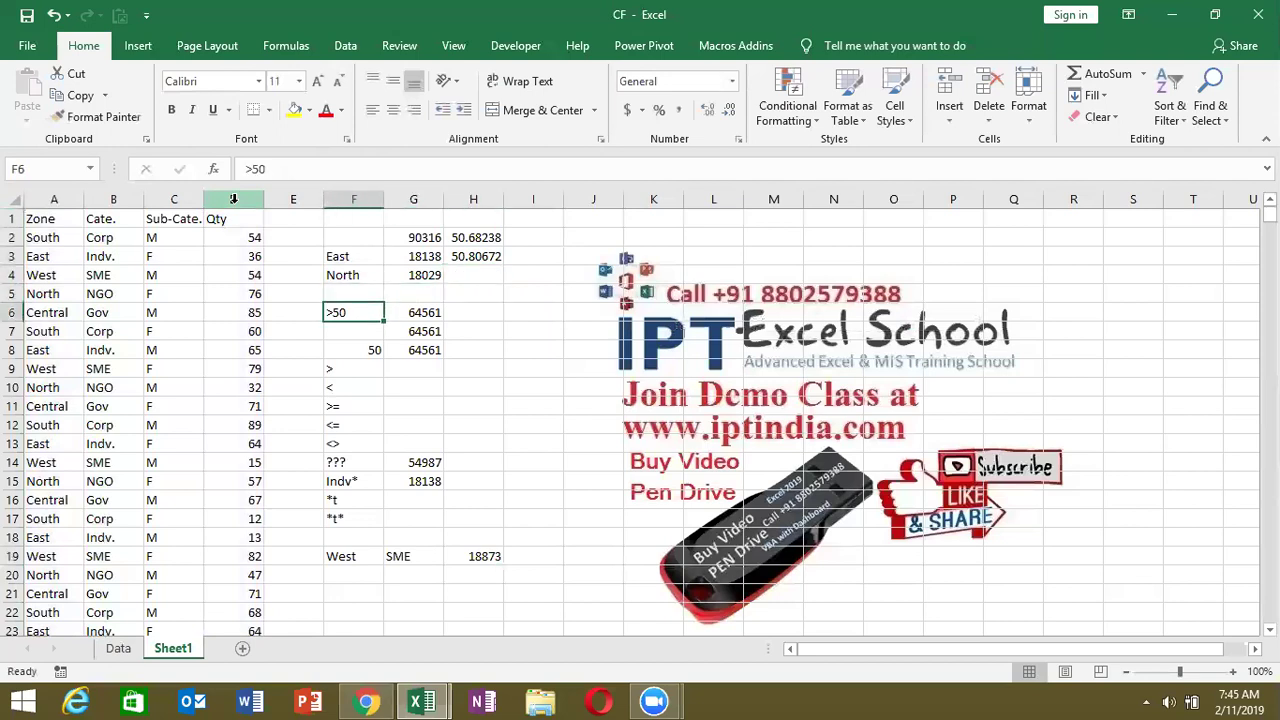
key(shift+Down)
key(shift+Down)
key(shift+Down)
key(shift+Down)
key(shift+Down)
key(shift+Down)
key(shift+Down)
key(shift+Up)
key(shift+Up)
key(shift+Up)
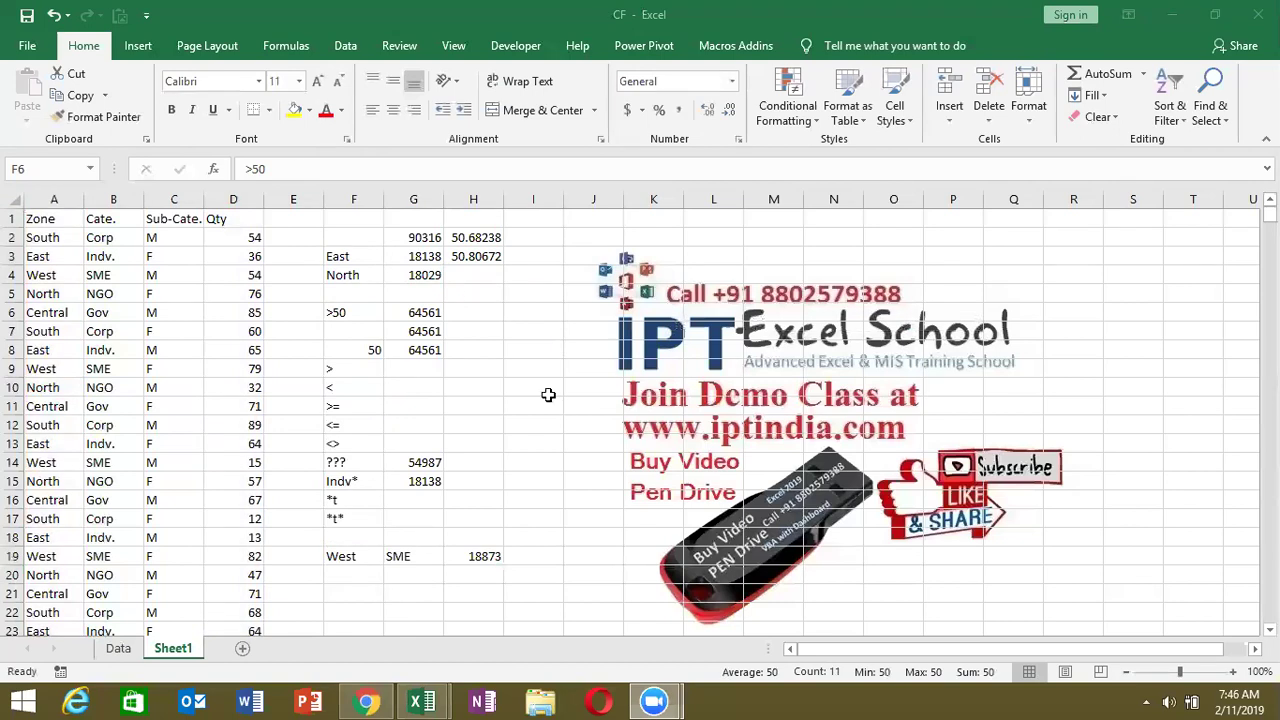
click(473, 311)
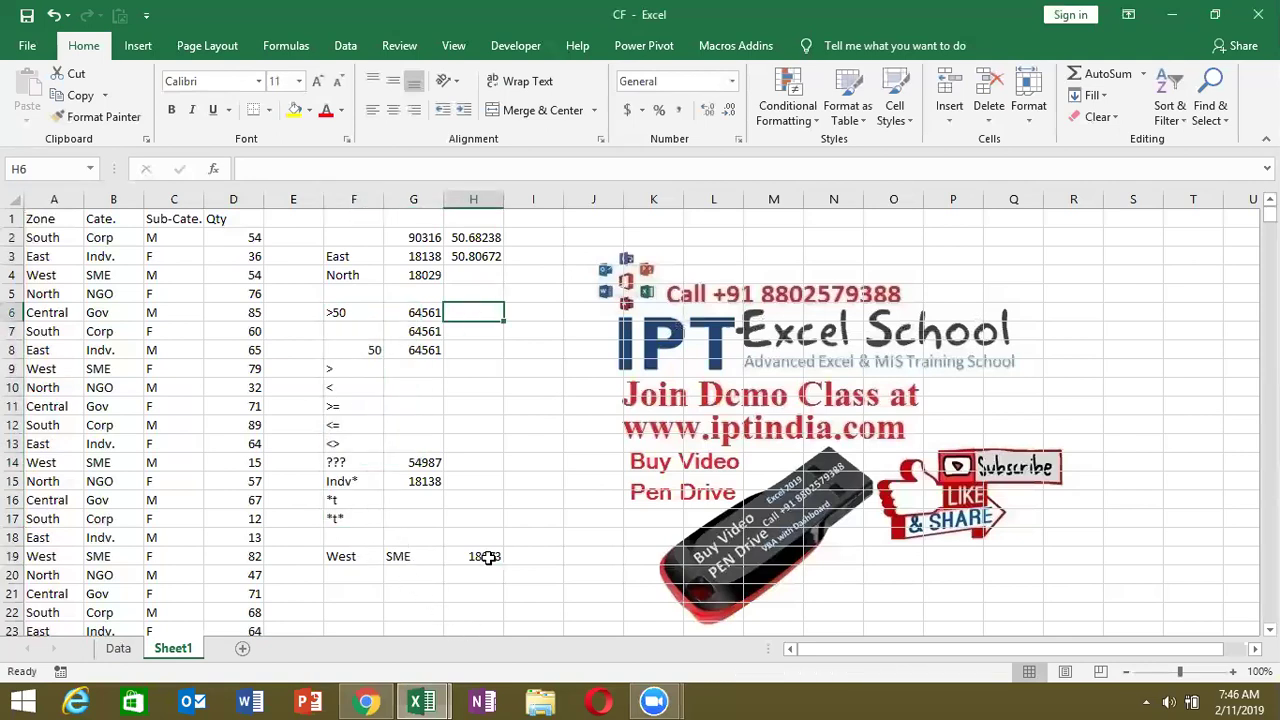
- Start an AVERAGEIFS formula in I19 that averages the Qty column D
click(519, 556)
text(=s)
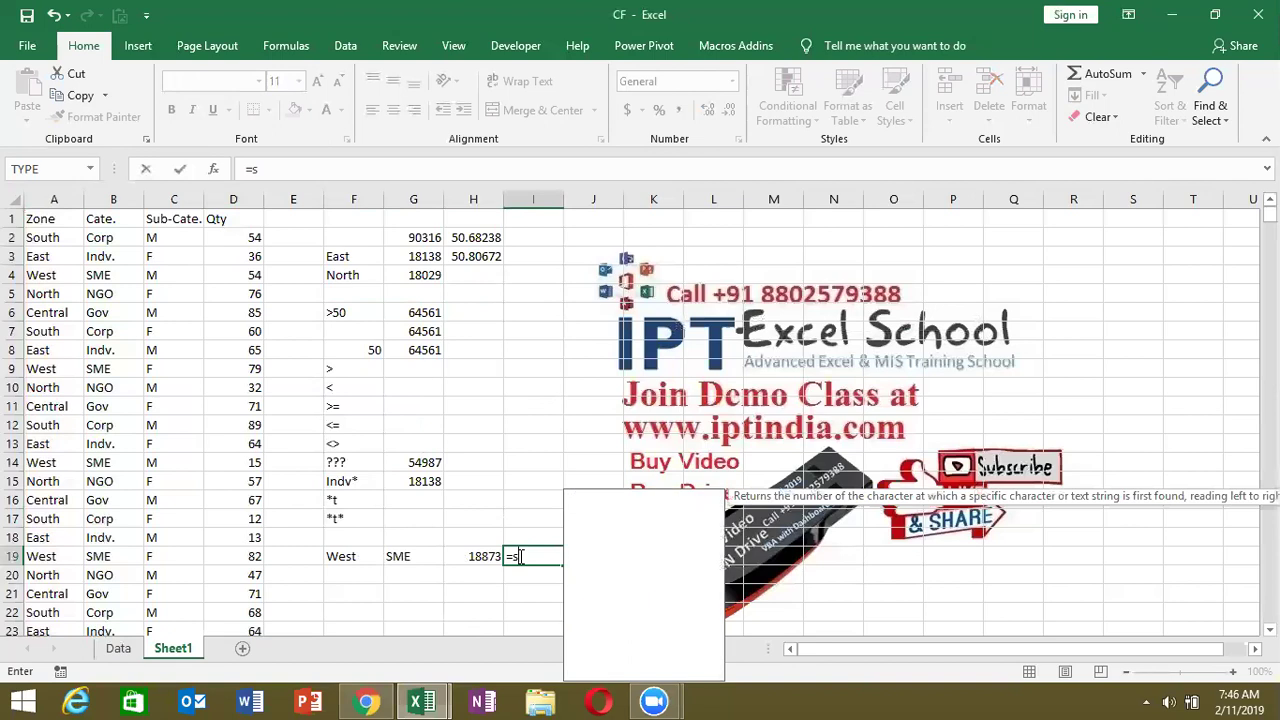
text(um)
key(Down)
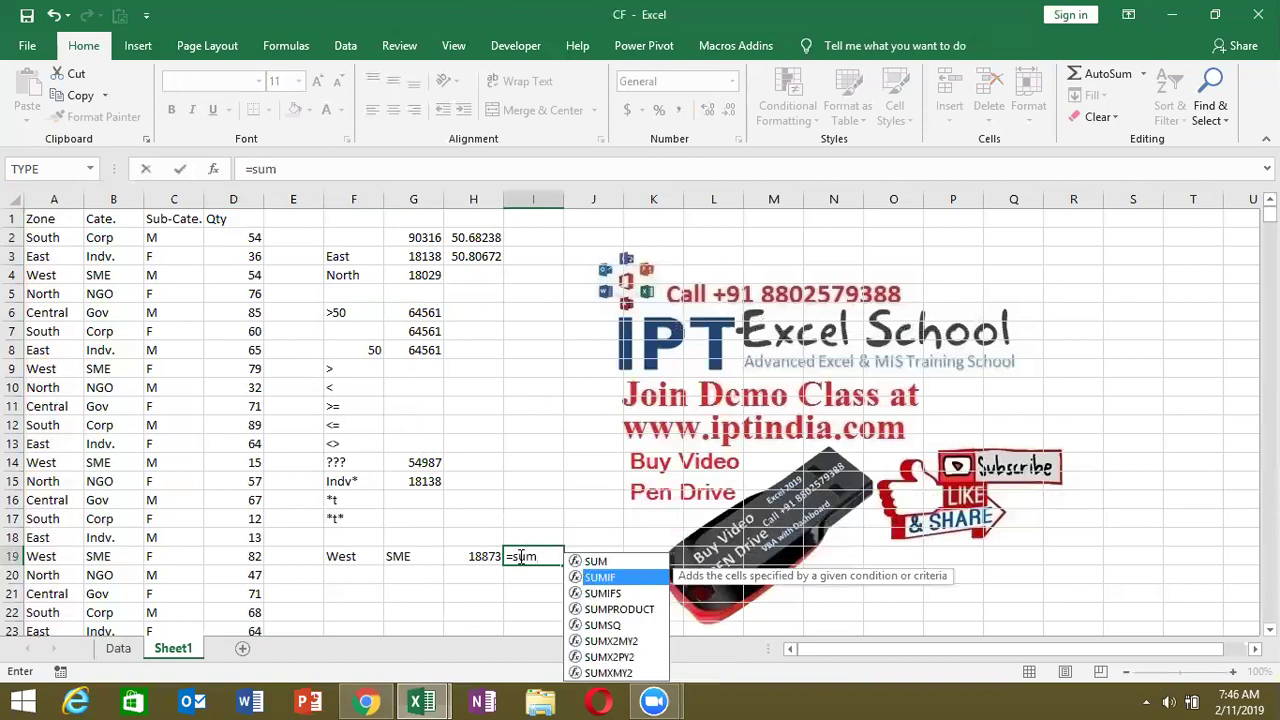
key(BackSpace)
key(BackSpace)
key(BackSpace)
text(a)
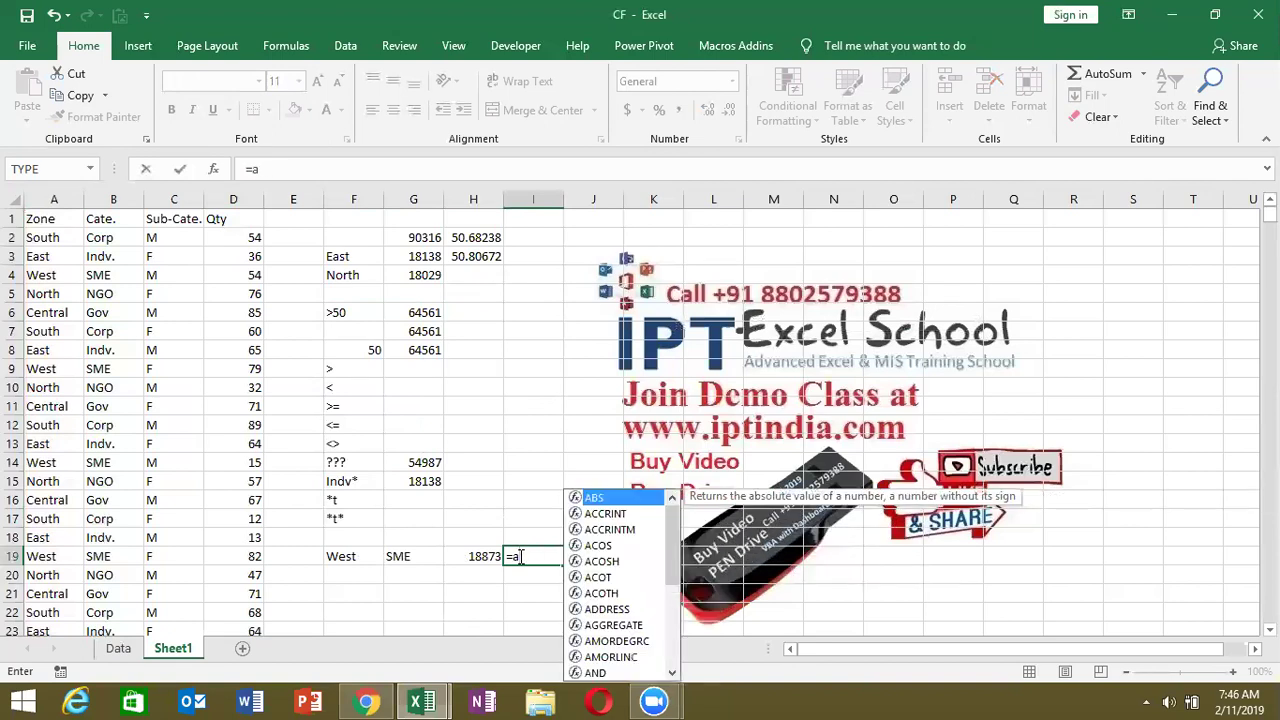
text(v)
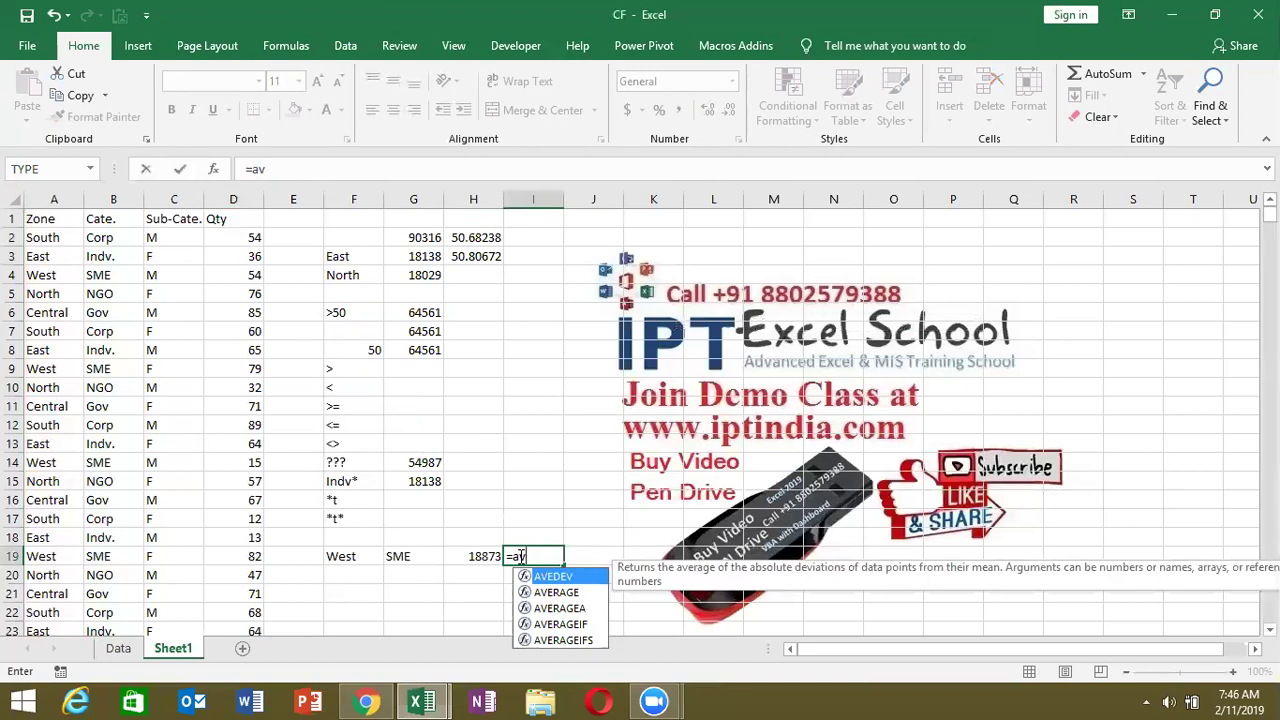
key(Down)
key(Down)
key(Down)
key(Down)
key(Tab)
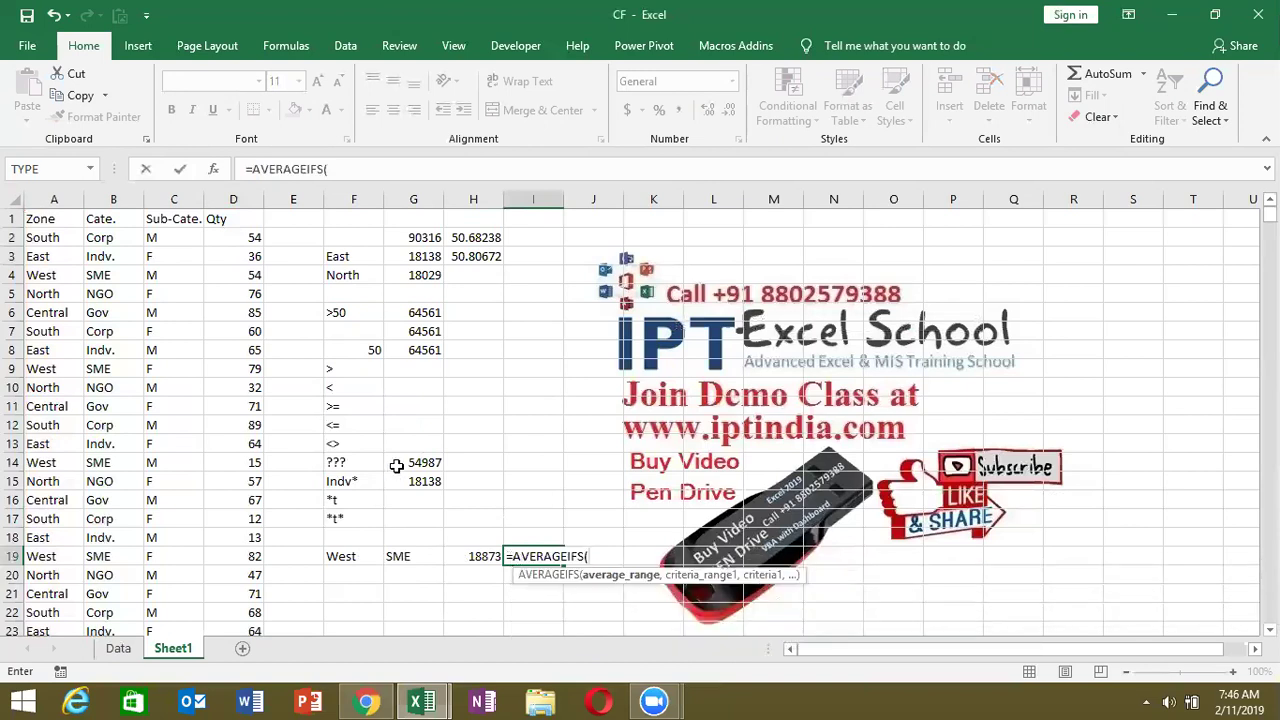
click(235, 199)
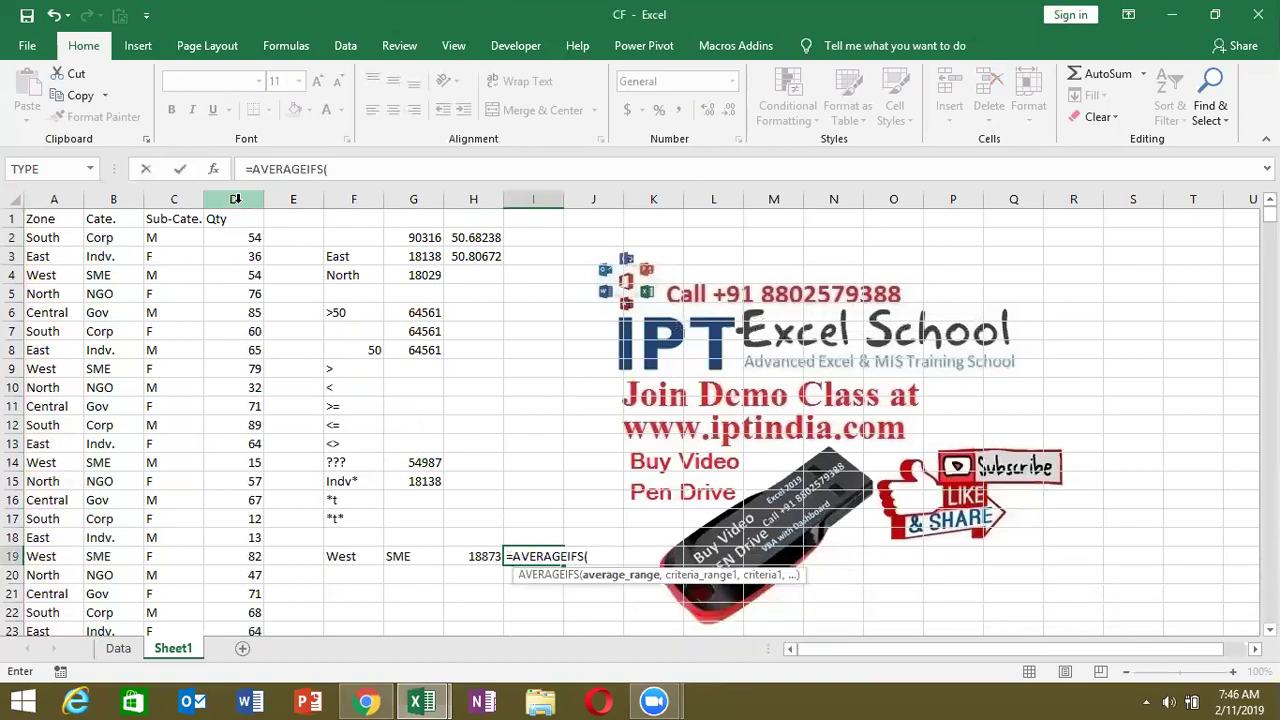
click(235, 199)
text(,)
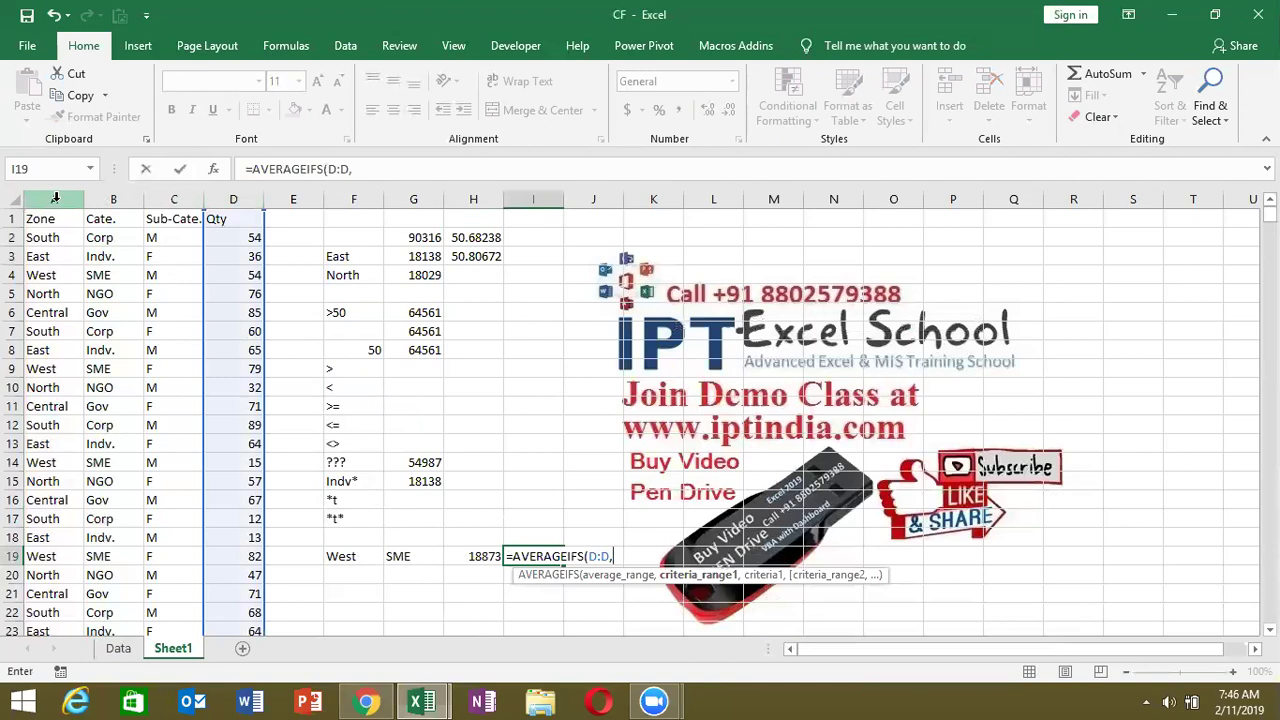
- Add criteria A:A = F19 and B:B = G19, giving 53.01404 in I19
click(55, 199)
text(,)
click(346, 560)
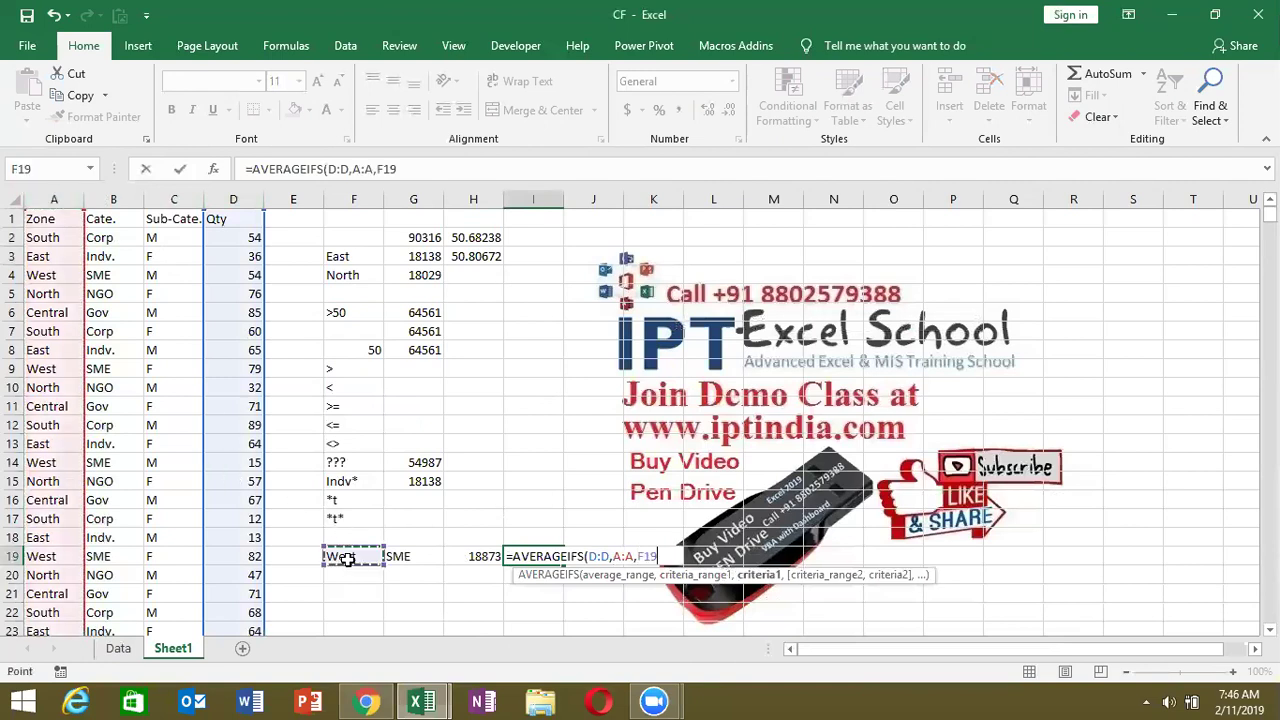
text(,)
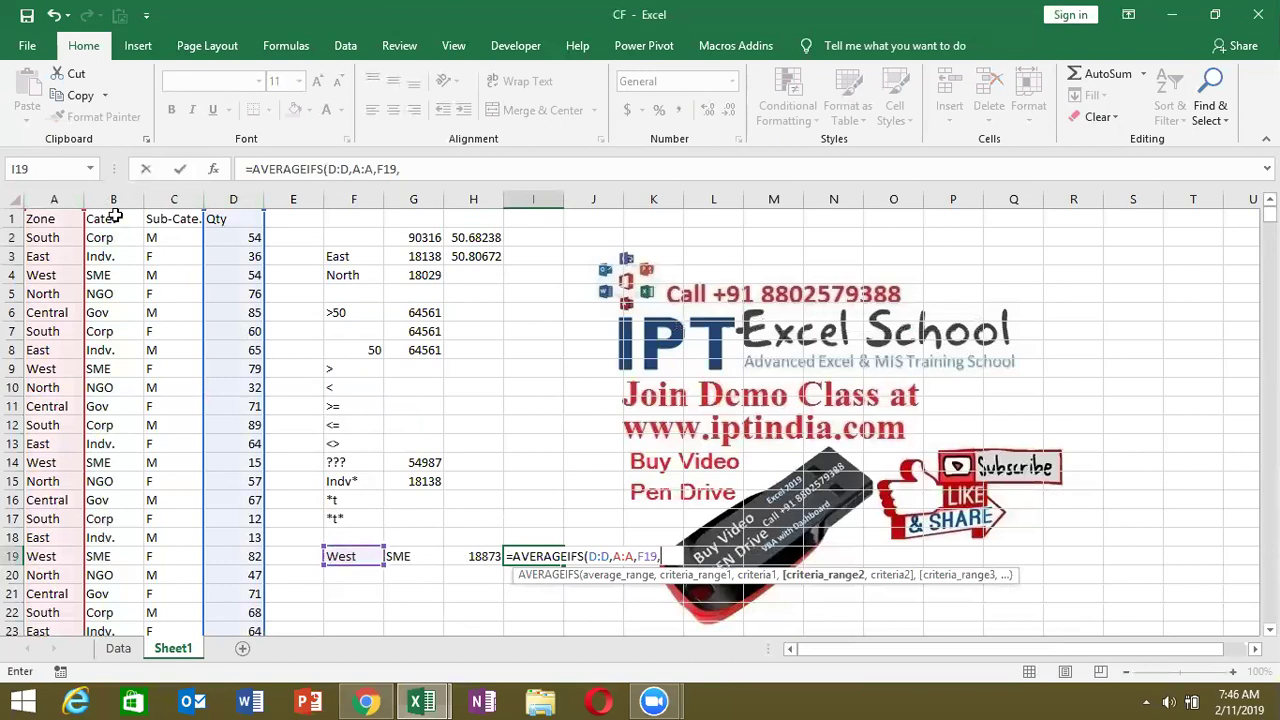
click(114, 200)
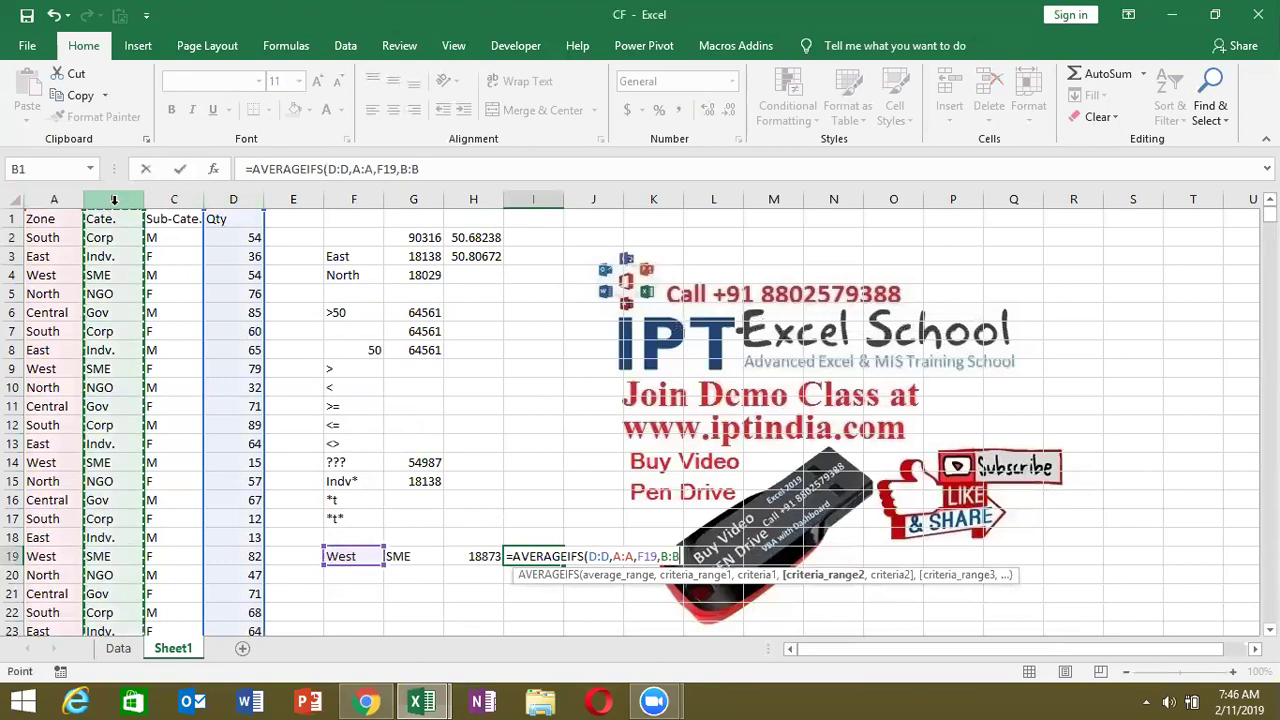
text(,)
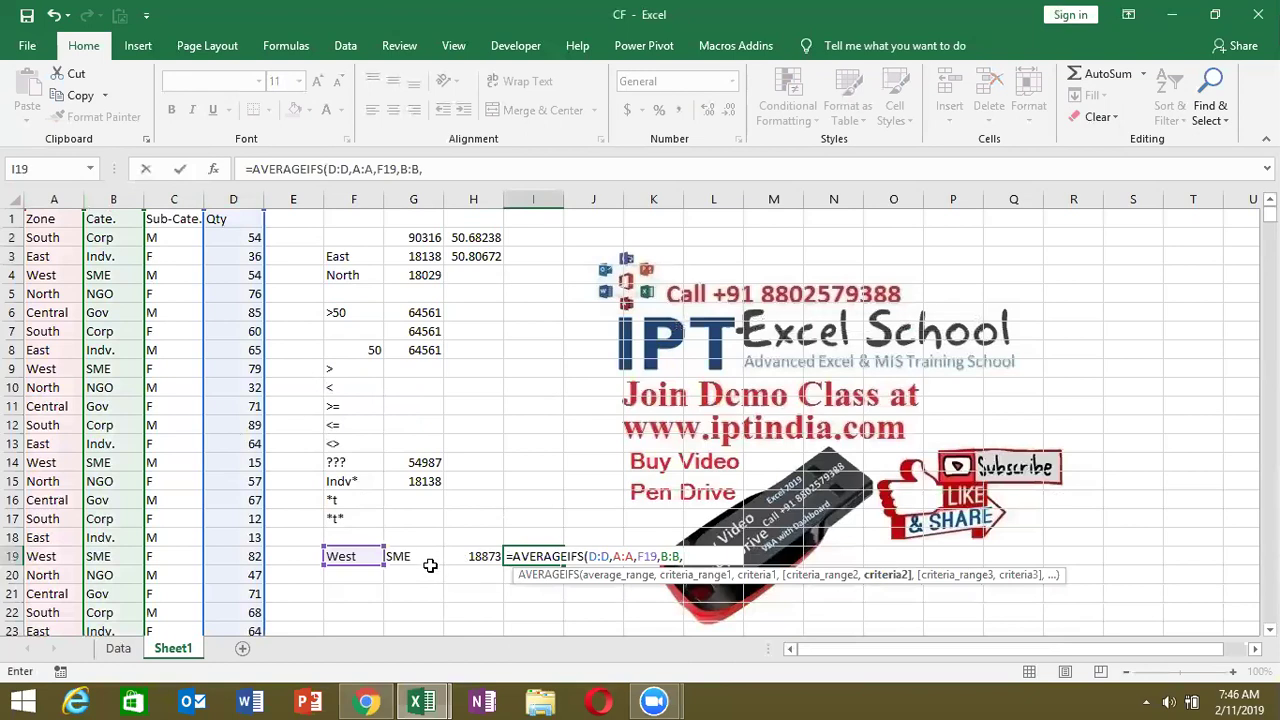
click(426, 557)
key(Return)
key(Up)
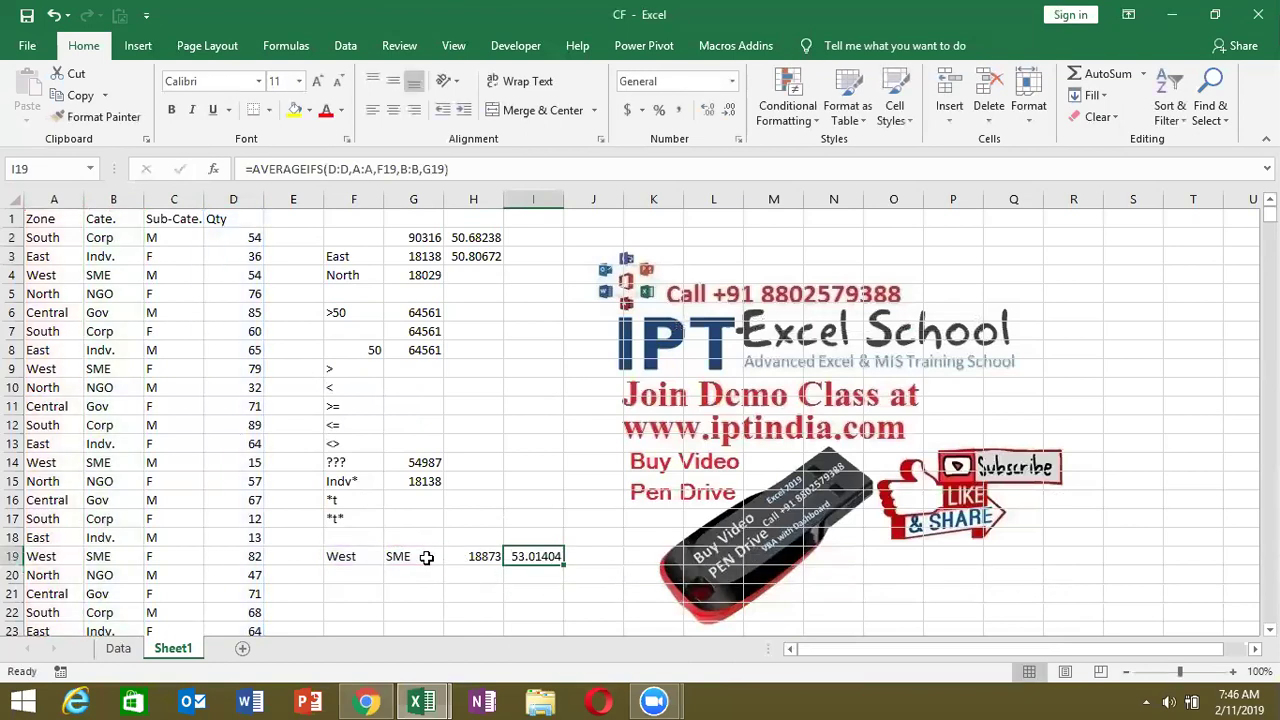
mouse_move(358, 517)
mouse_down()
mouse_move(417, 415)
mouse_move(410, 311)
mouse_up()
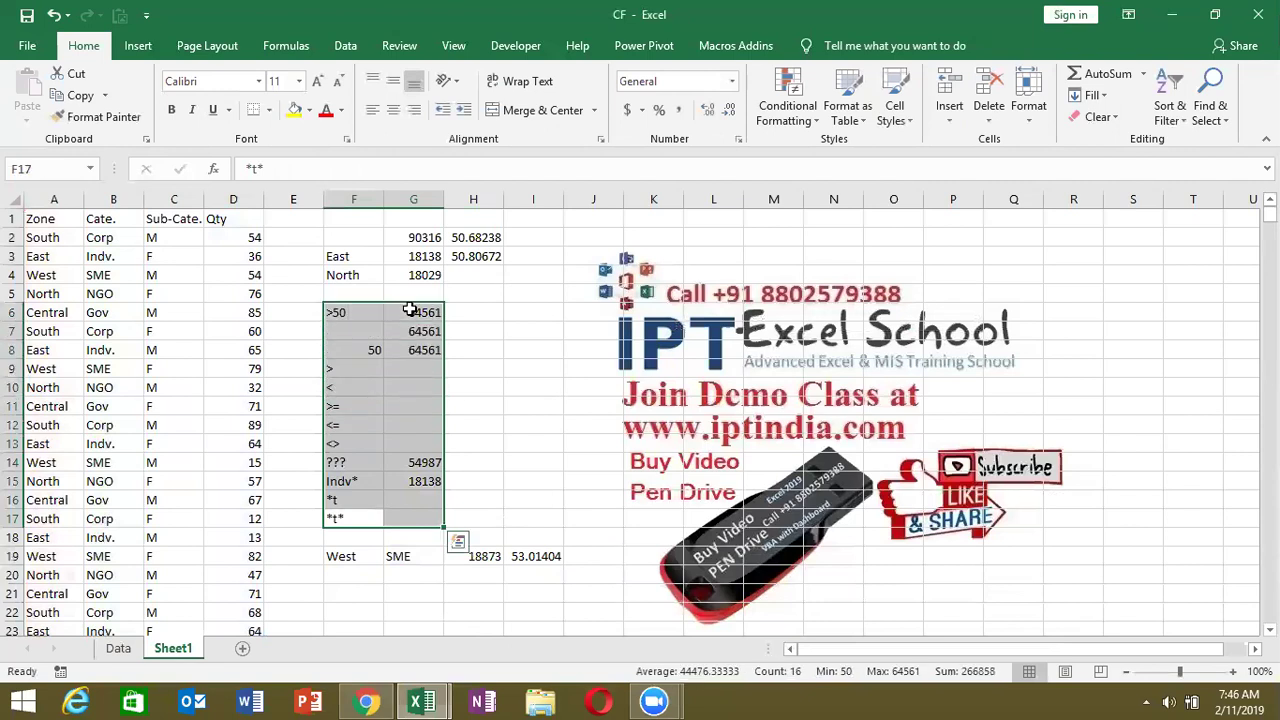
click(533, 555)
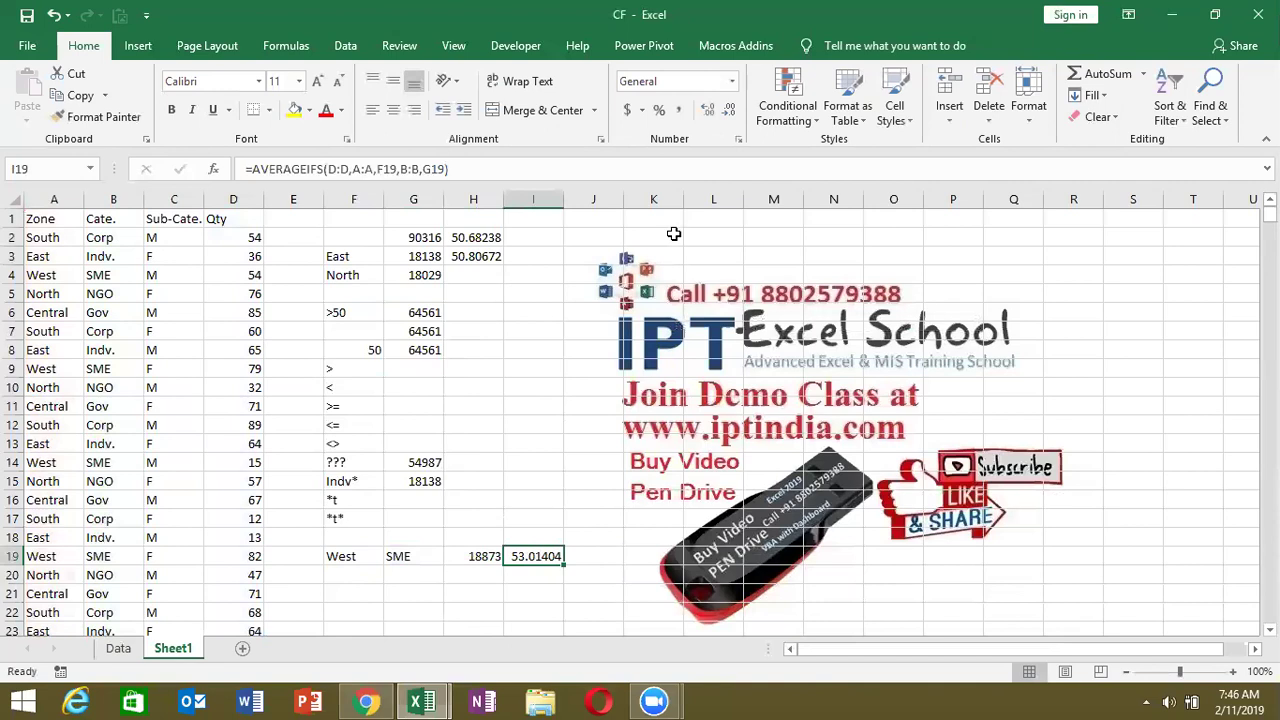
- Enter =COUNT(D1:D3) in J2 to count the numeric Qty cells, giving 2
click(605, 237)
text(=cou)
key(Tab)
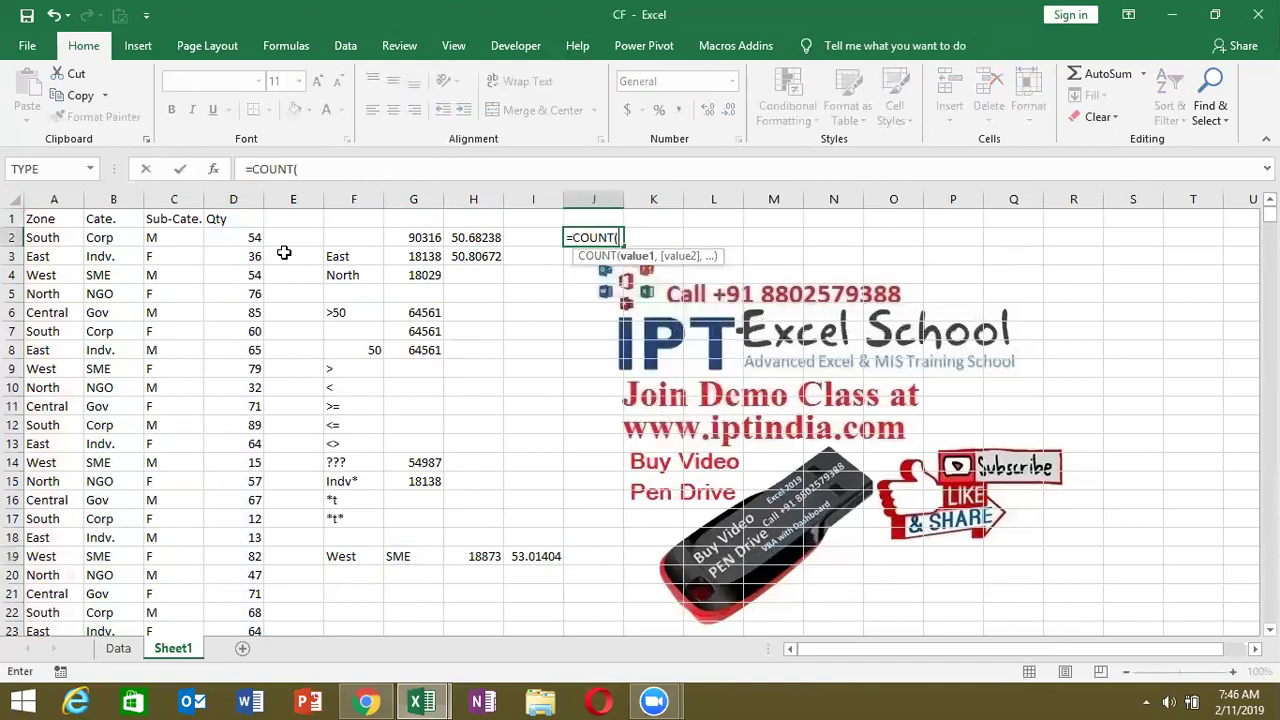
drag(250, 218, 255, 262)
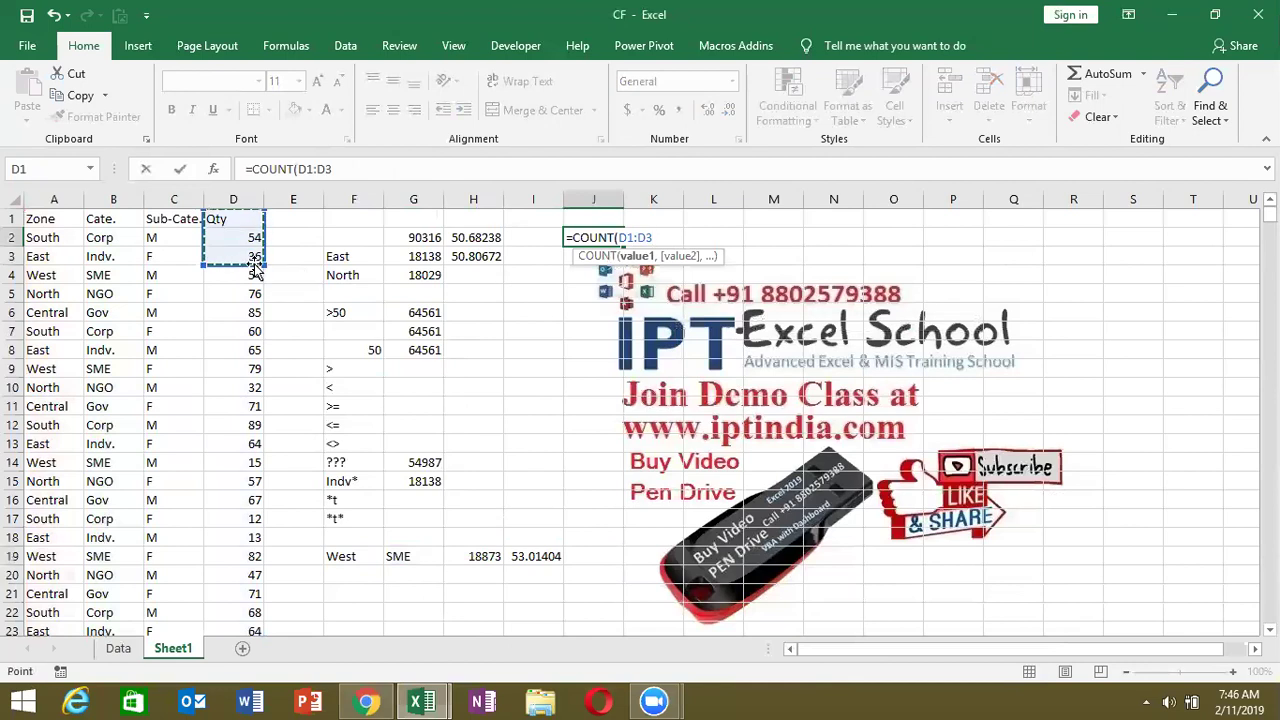
key(ctrl+Return)
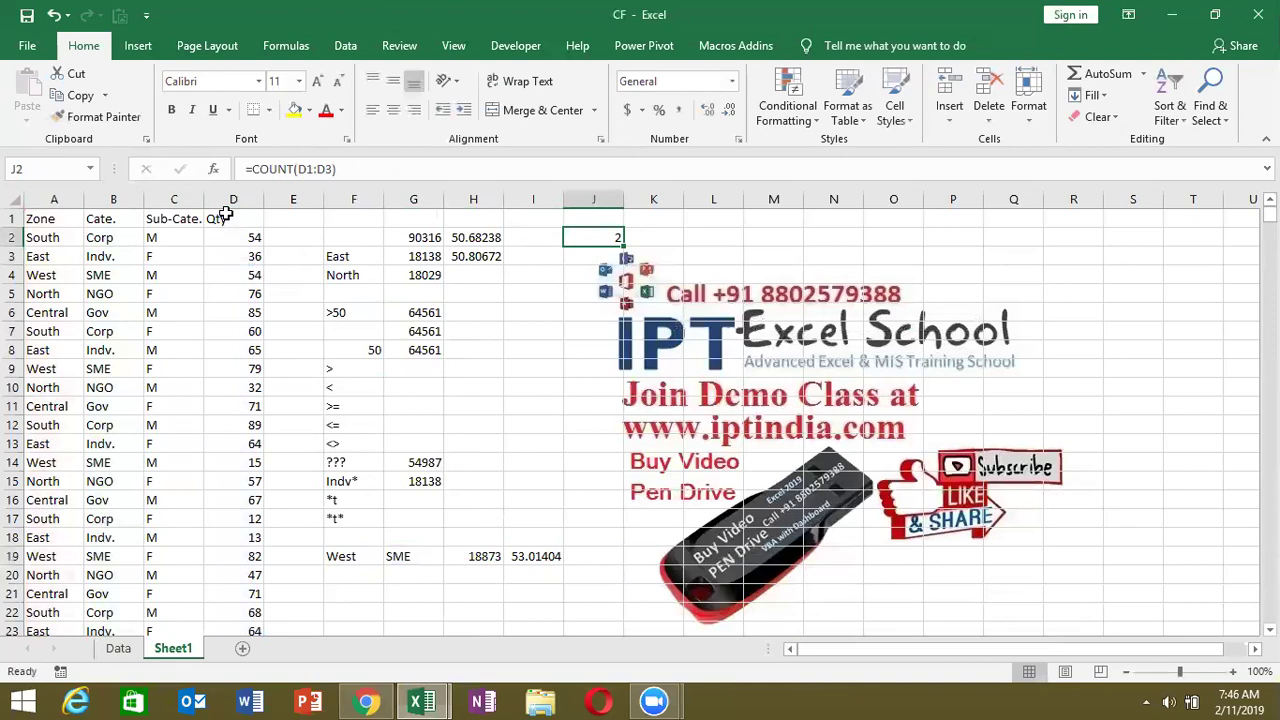
- Enter =COUNTA(D1:D6) in K2 to count non-empty cells, giving 6
click(636, 237)
text(=cou)
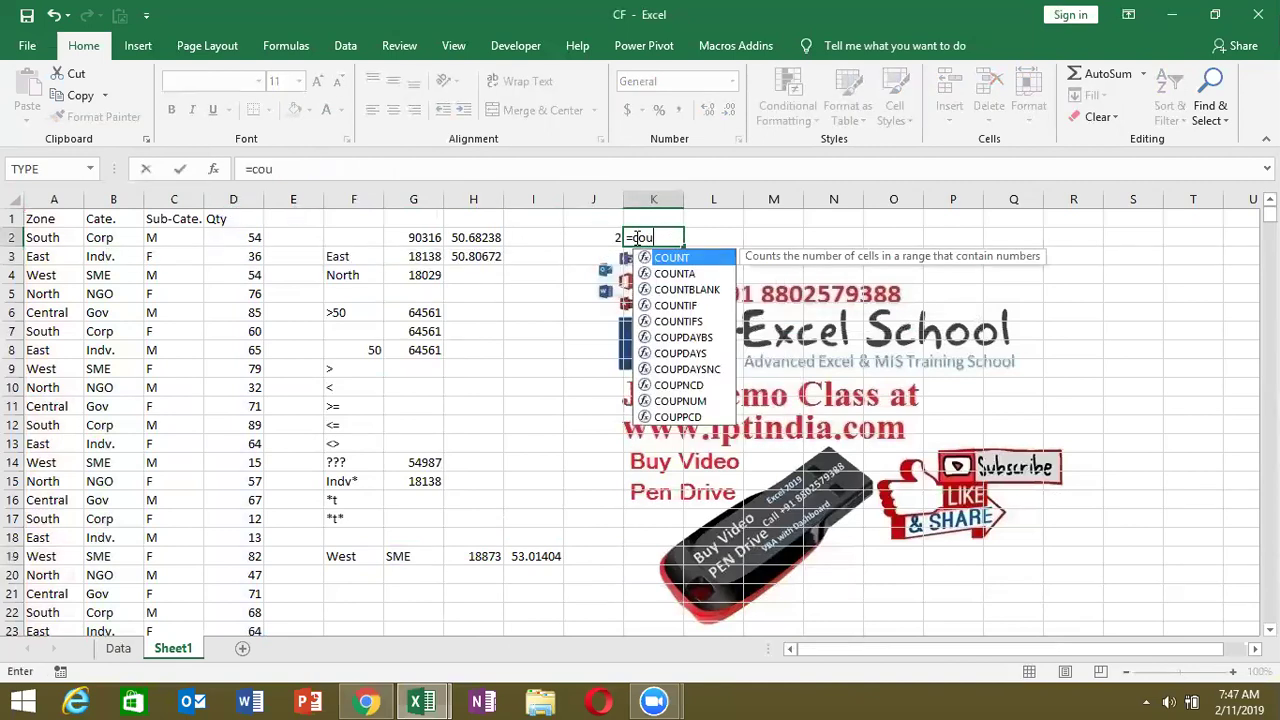
key(Down)
key(Tab)
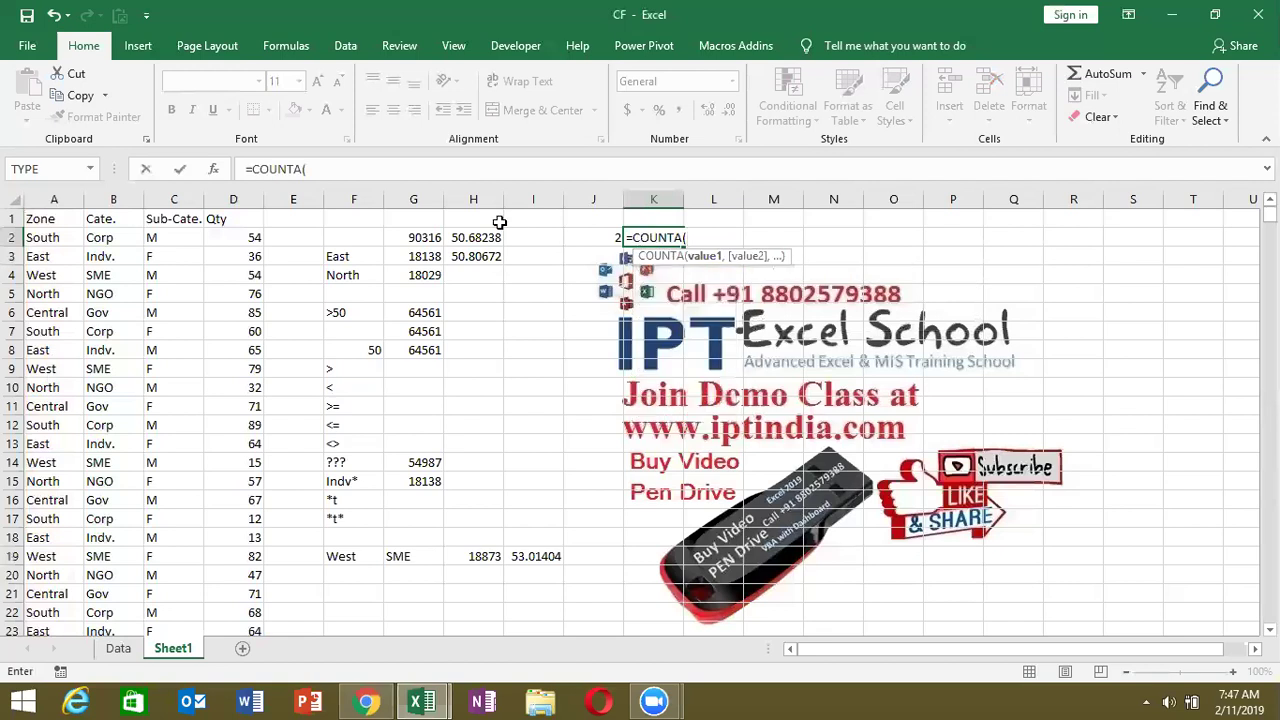
drag(240, 218, 243, 314)
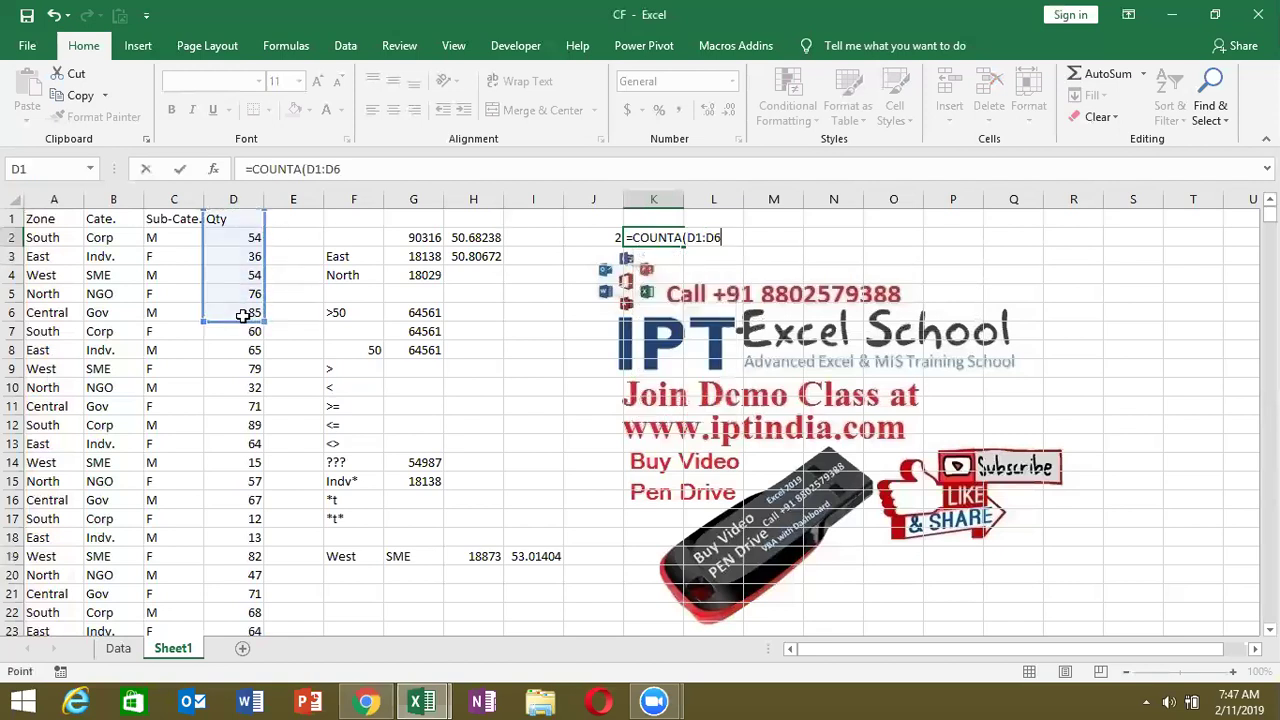
key(ctrl+Return)
- Enter =COUNTBLANK(D1:E2) in L2, giving 2, then review the COUNT formula in J2
key(Right)
text(=cou)
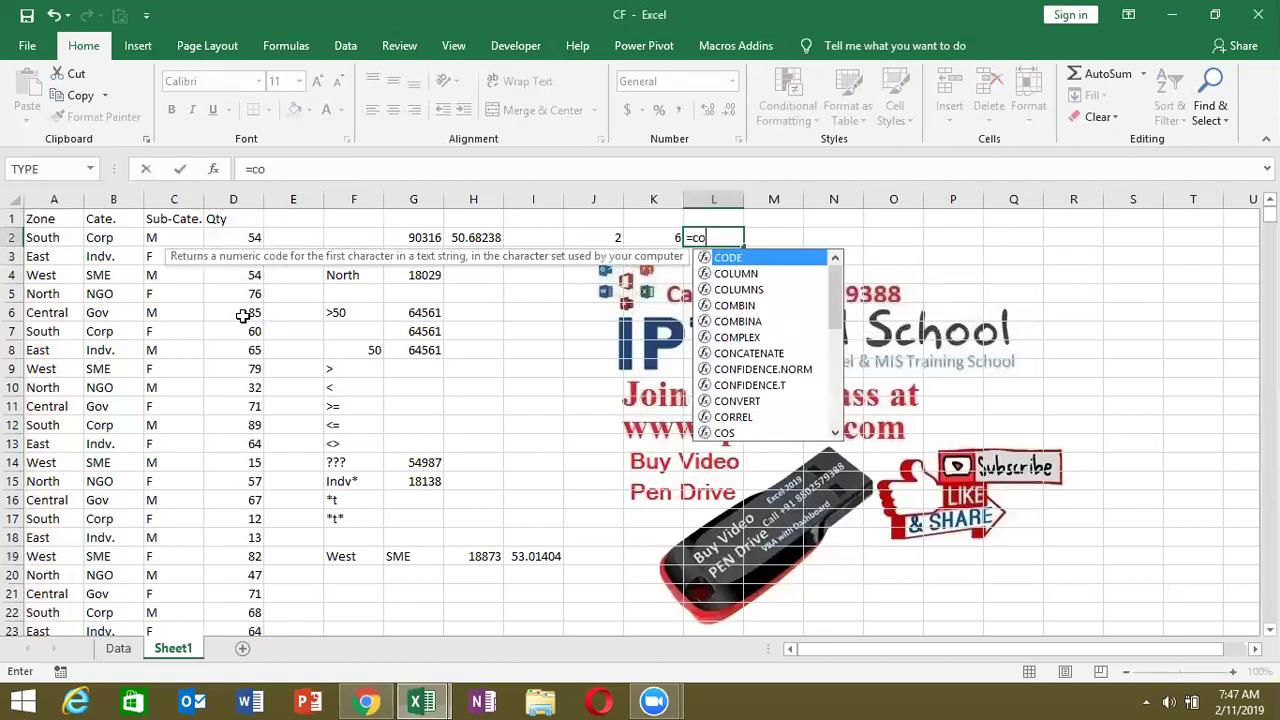
key(Down)
key(Down)
key(Tab)
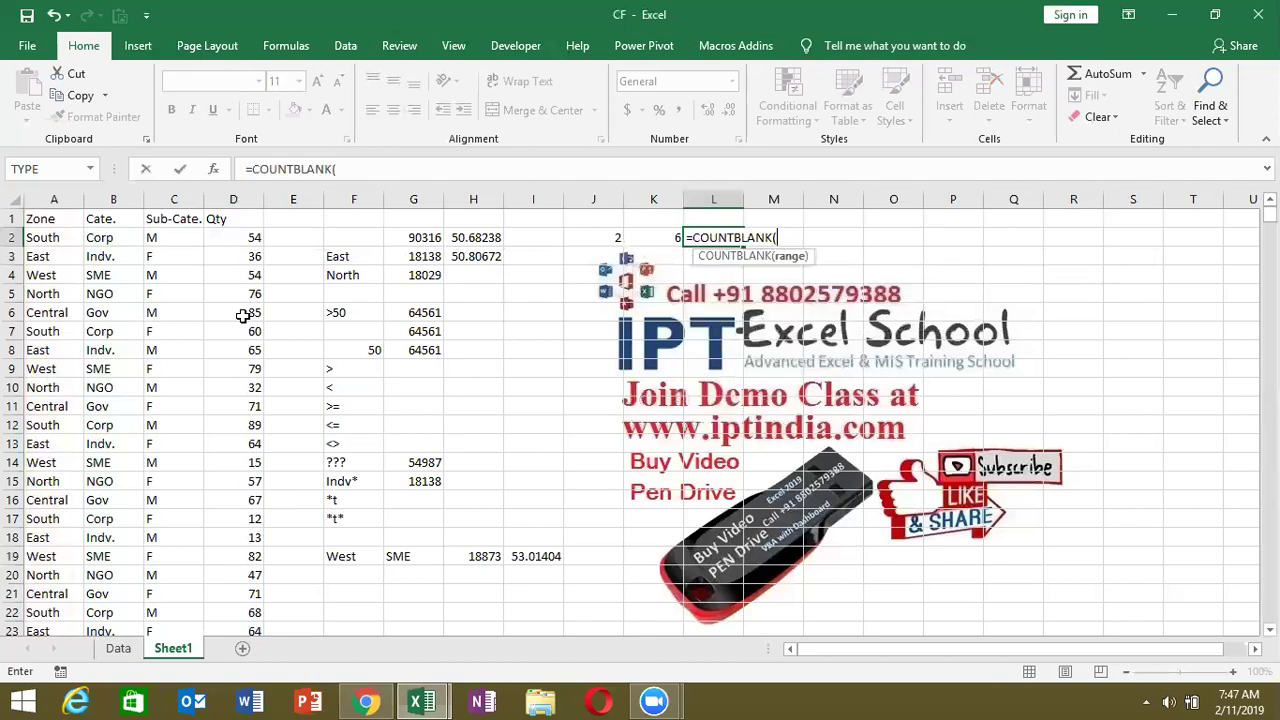
drag(228, 224, 276, 238)
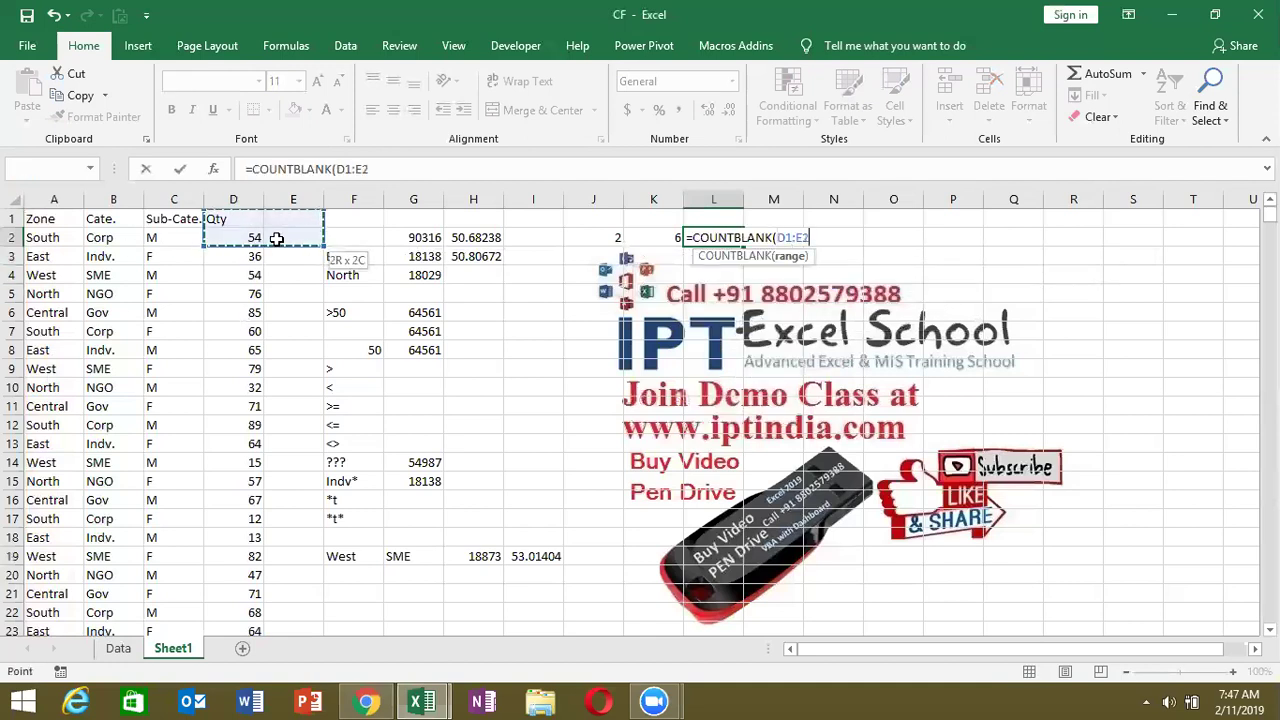
key(ctrl+Return)
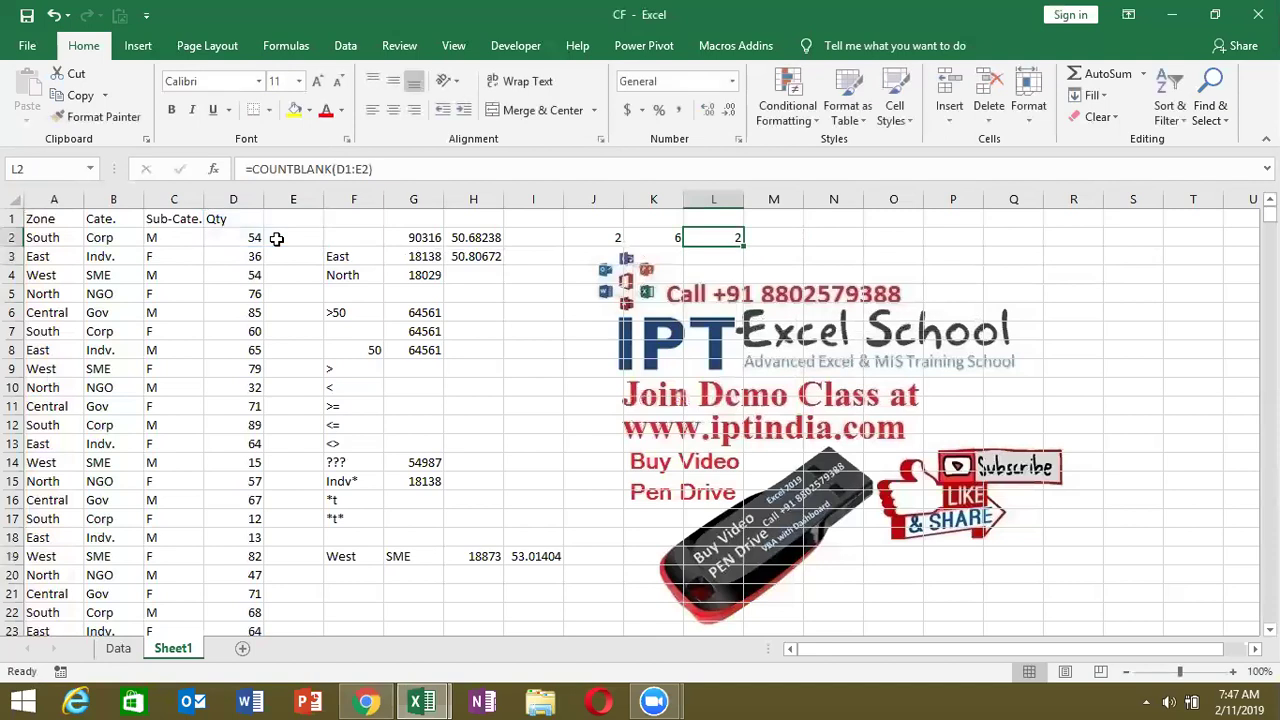
key(Left)
key(Left)
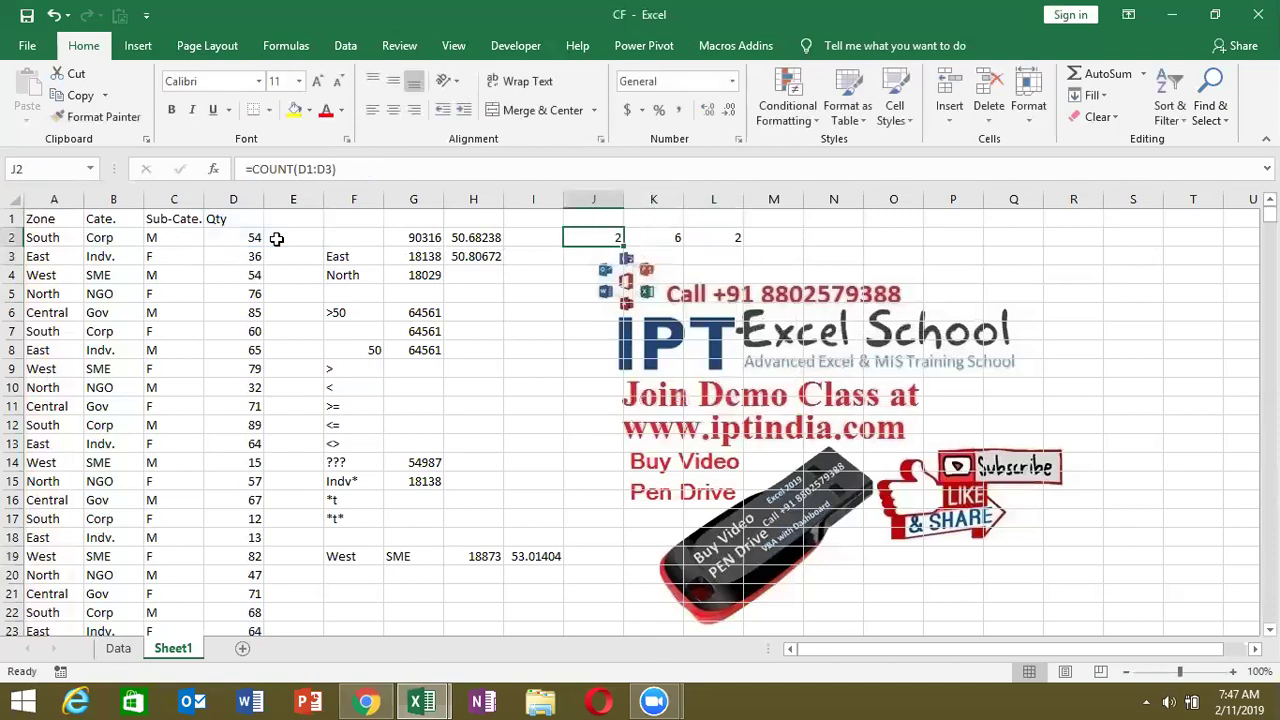
key(Left)
key(Left)
key(Left)
key(Left)
- Enter =COUNTIF(A:A,F3) in I3 to count East zone entries, giving 357
key(Down)
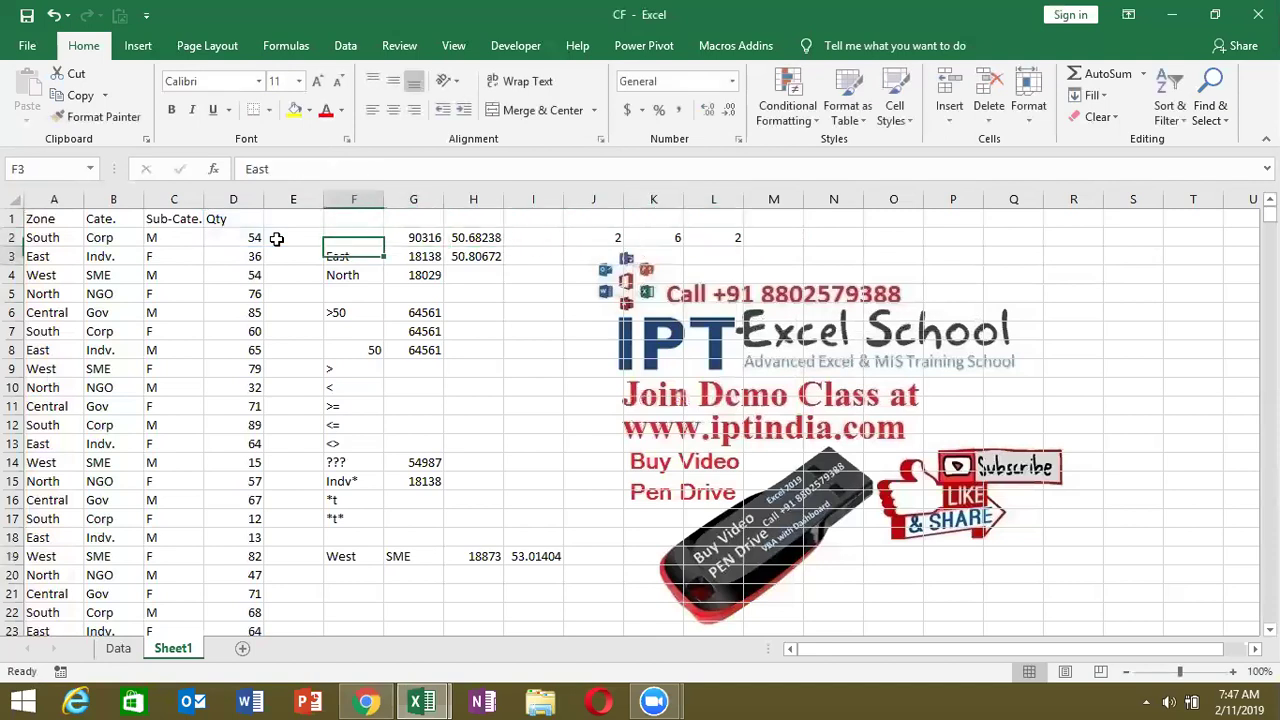
key(Right)
key(Right)
key(Right)
text(=coun)
key(Down)
key(Down)
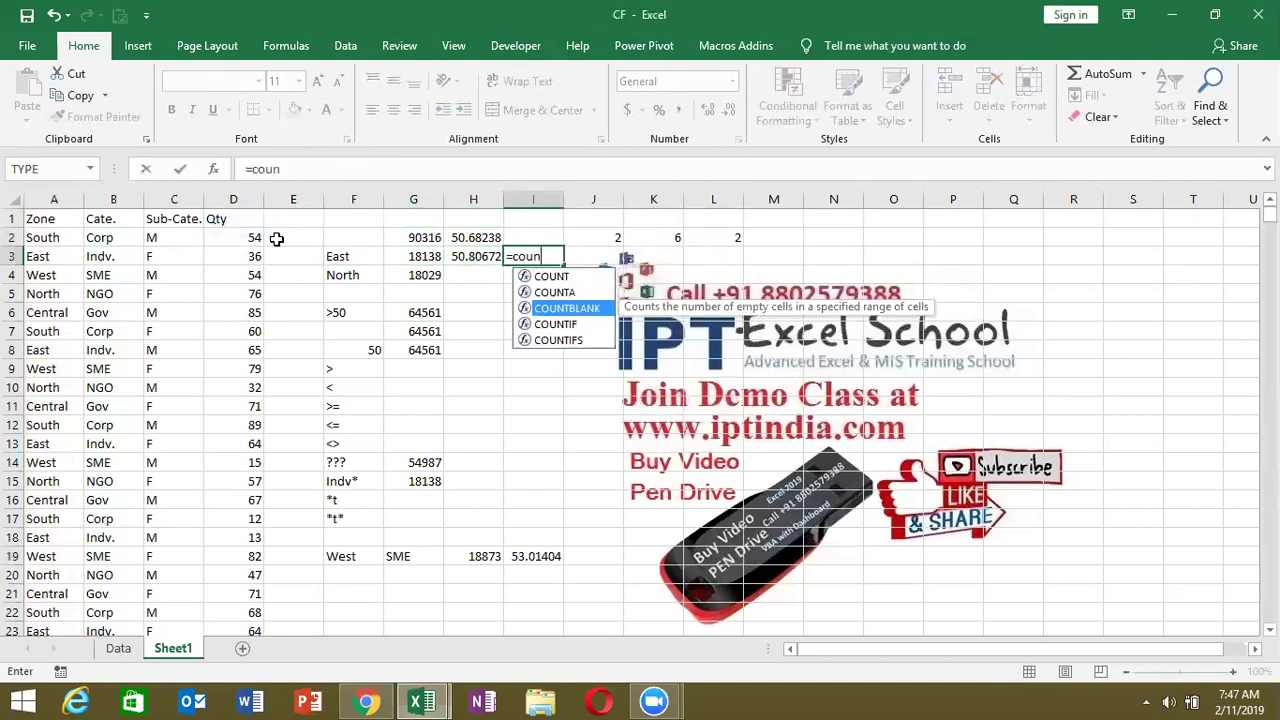
key(Down)
key(Tab)
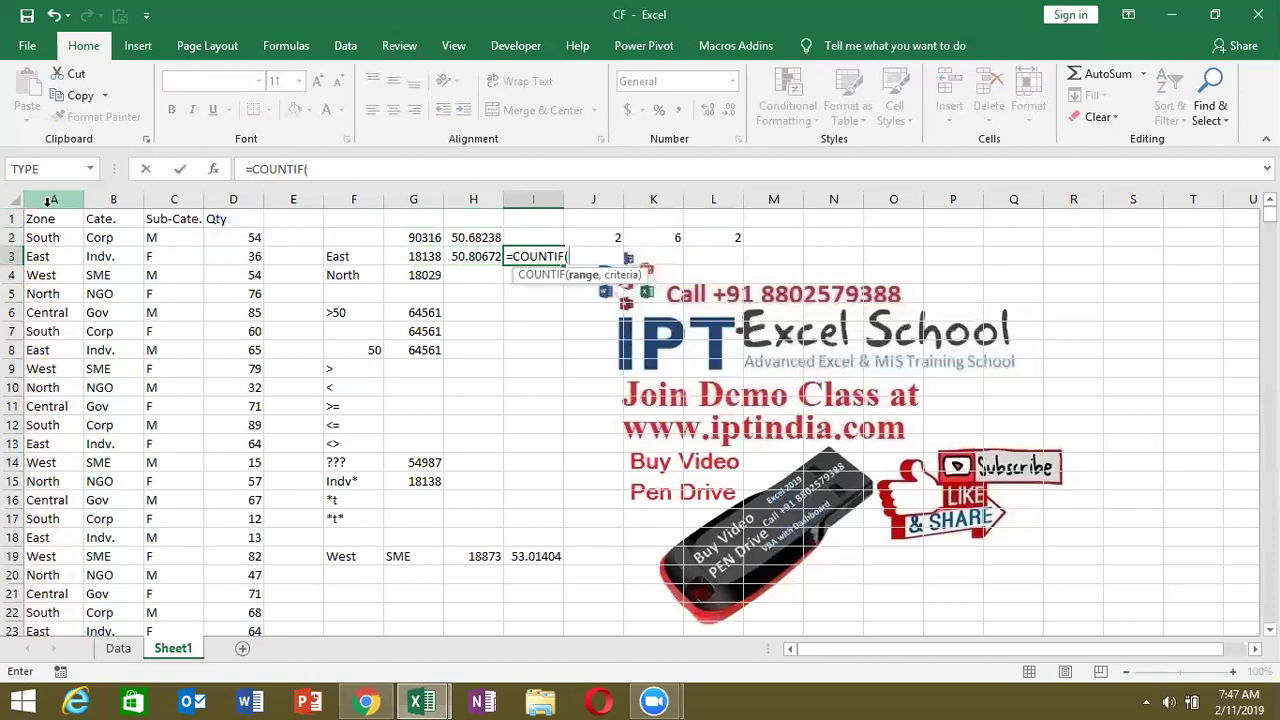
click(52, 199)
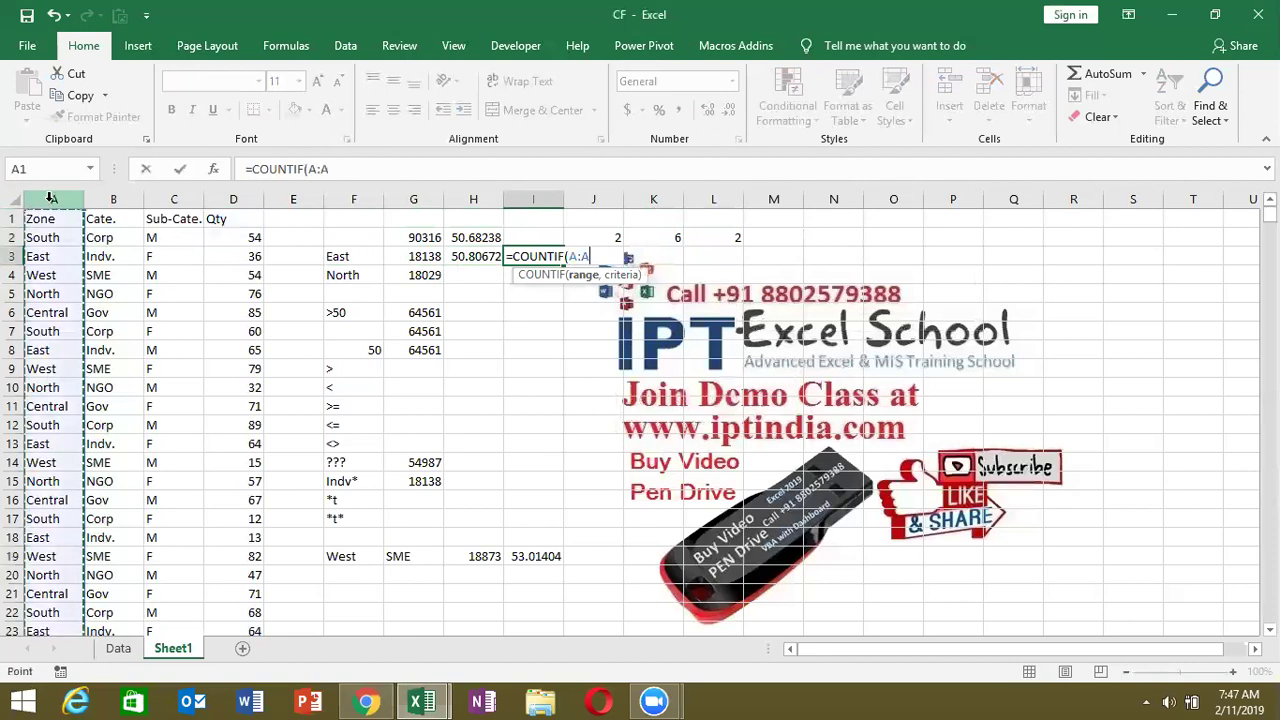
text(,)
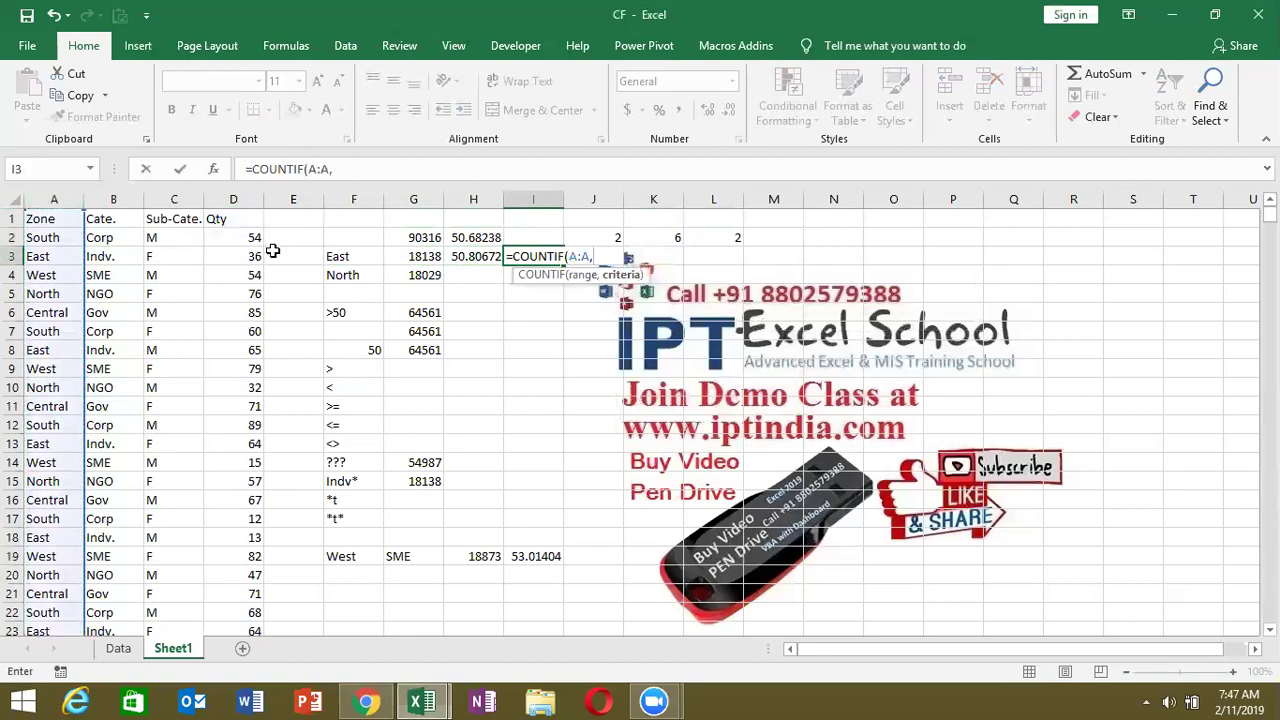
click(338, 258)
key(Return)
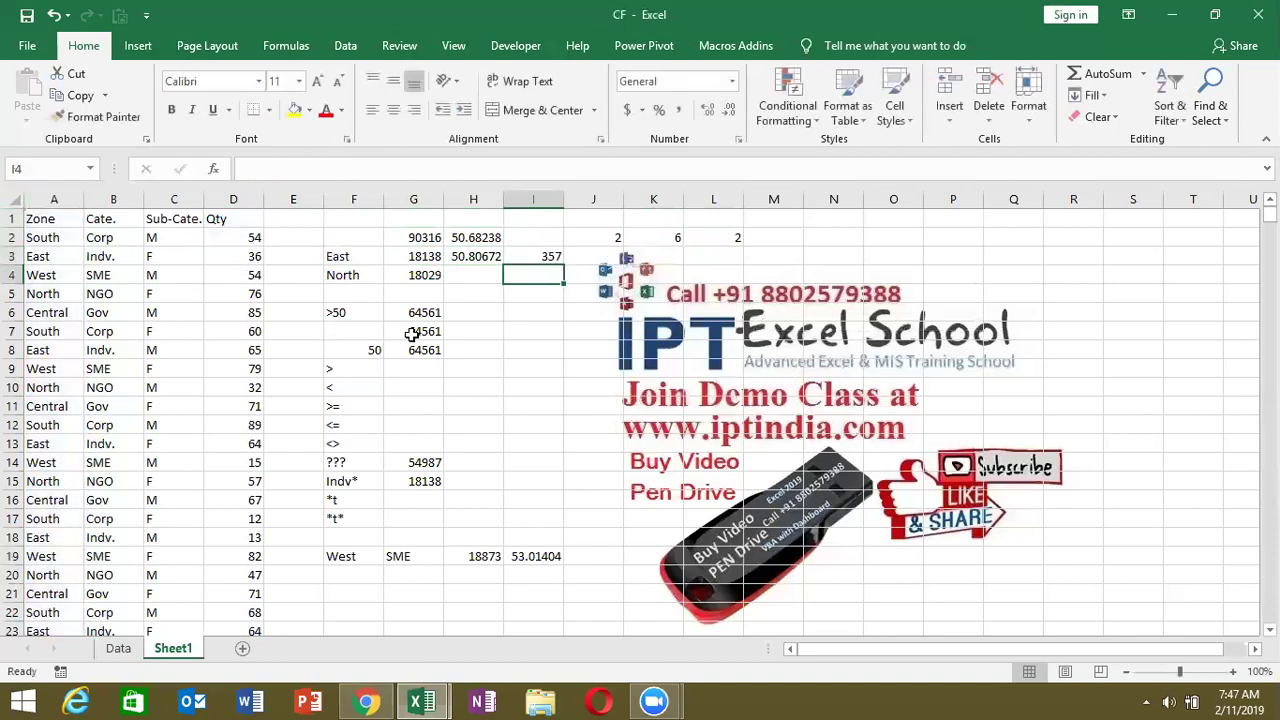
- Enter =COUNTIF(D:D,F6) in H6 to count quantities above 50, giving 914
click(465, 318)
text(=)
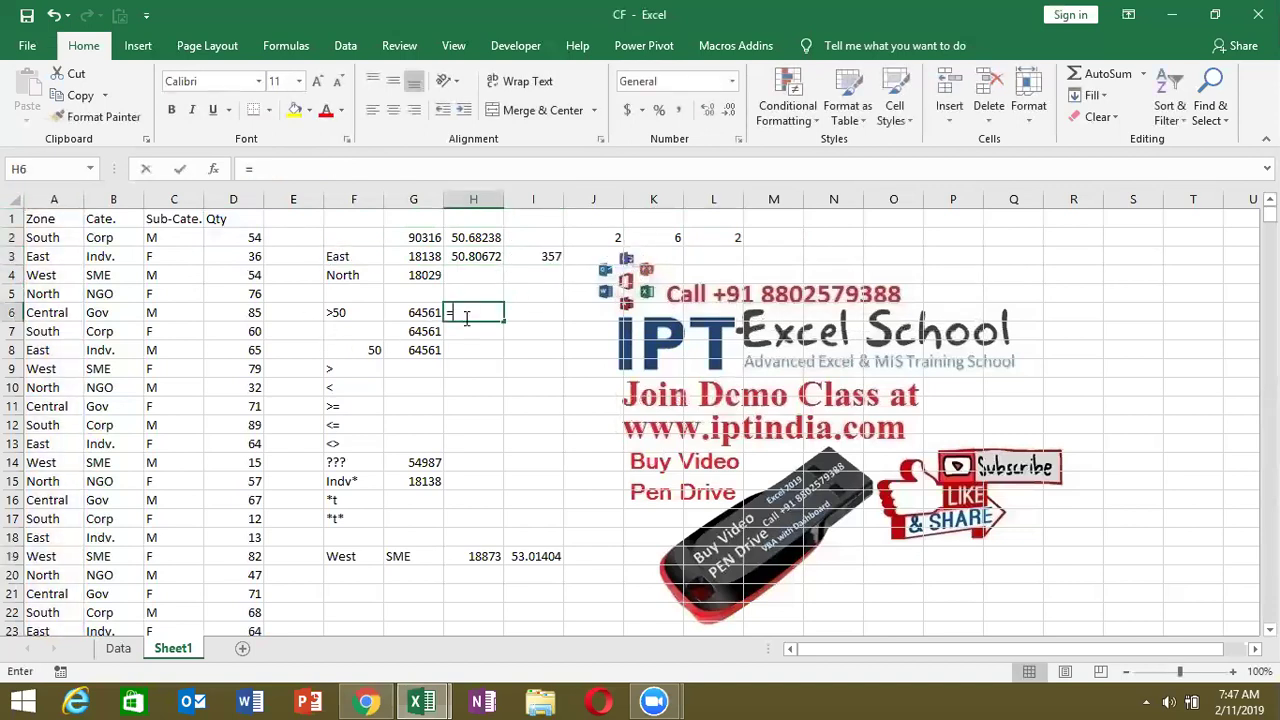
text(cou)
key(Down)
key(Down)
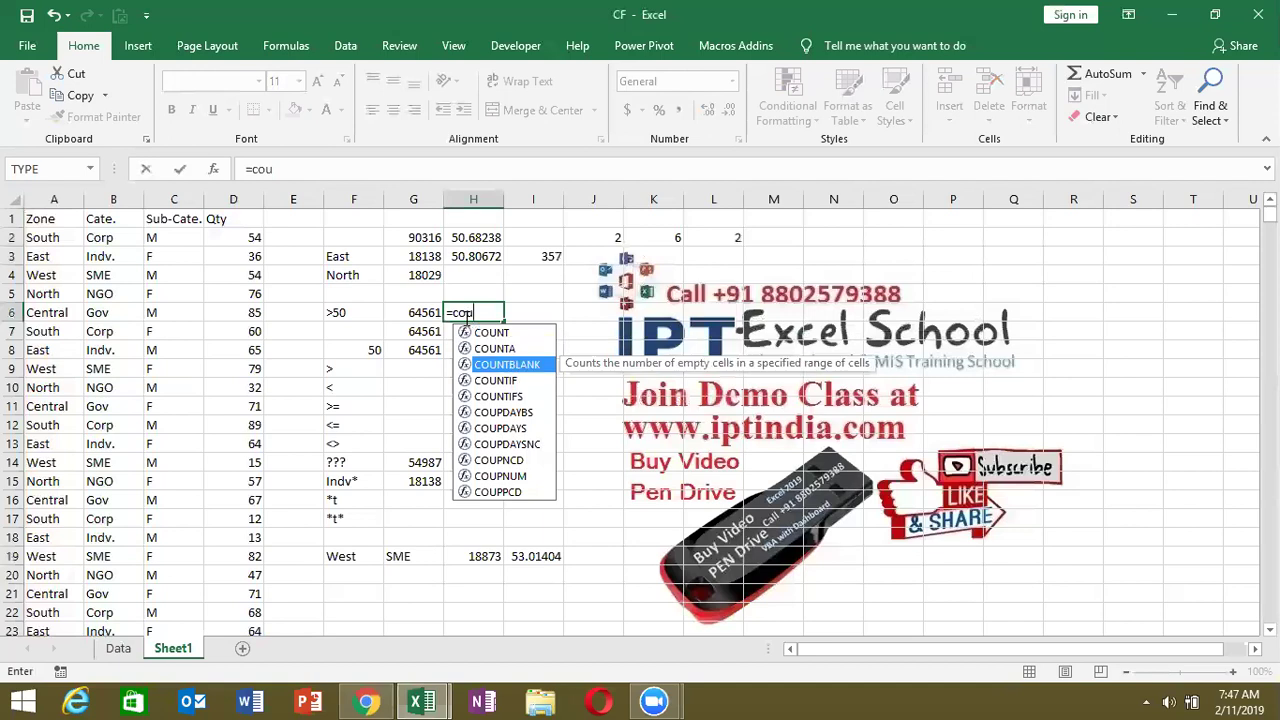
key(Down)
key(Tab)
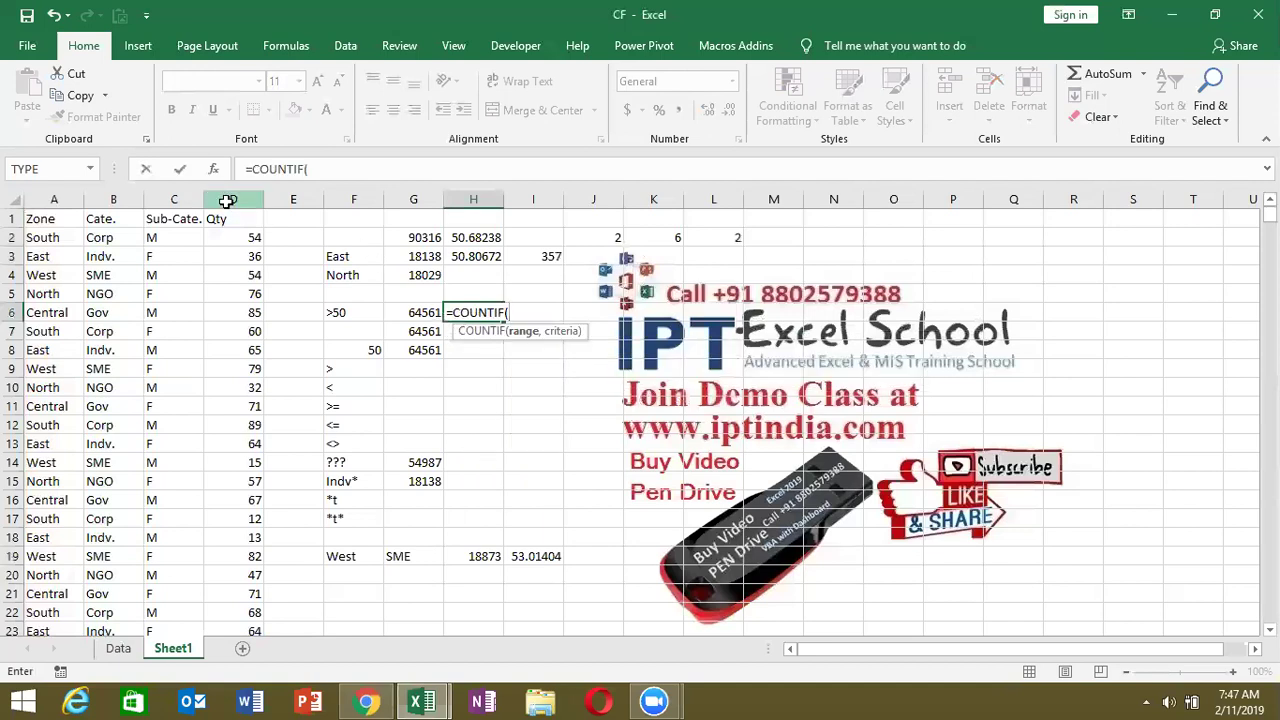
click(226, 199)
text(,)
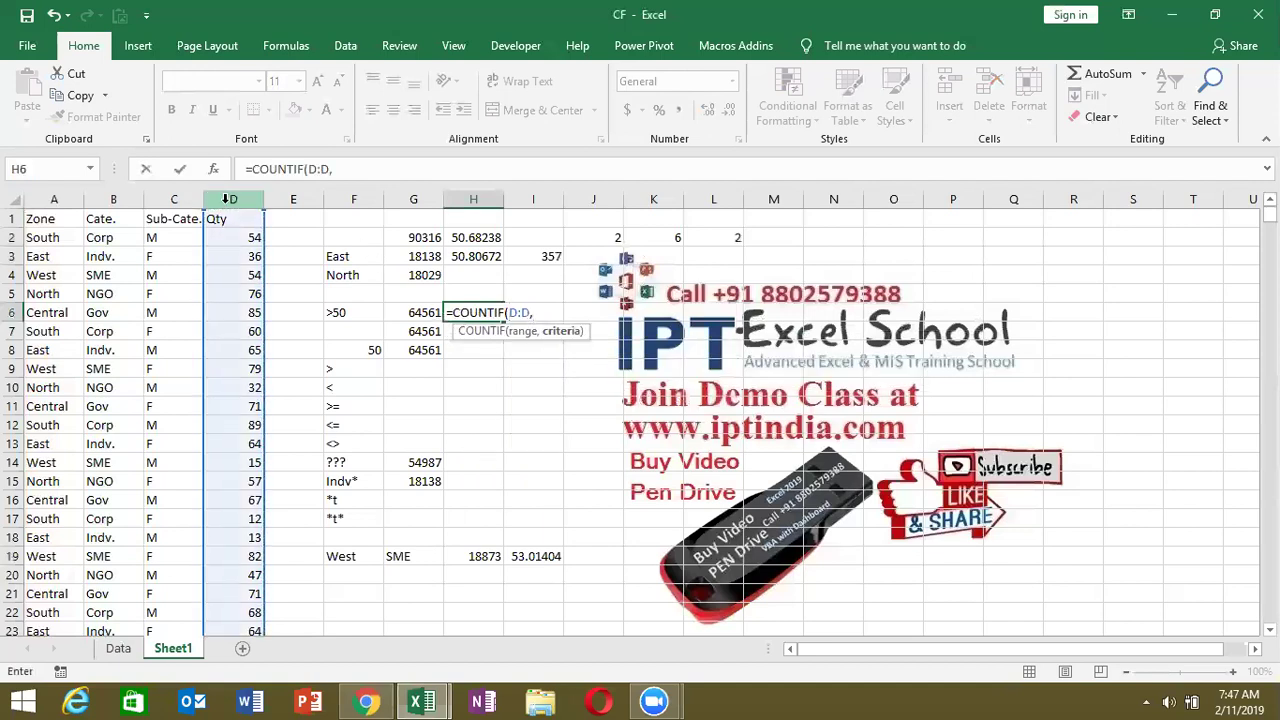
click(340, 314)
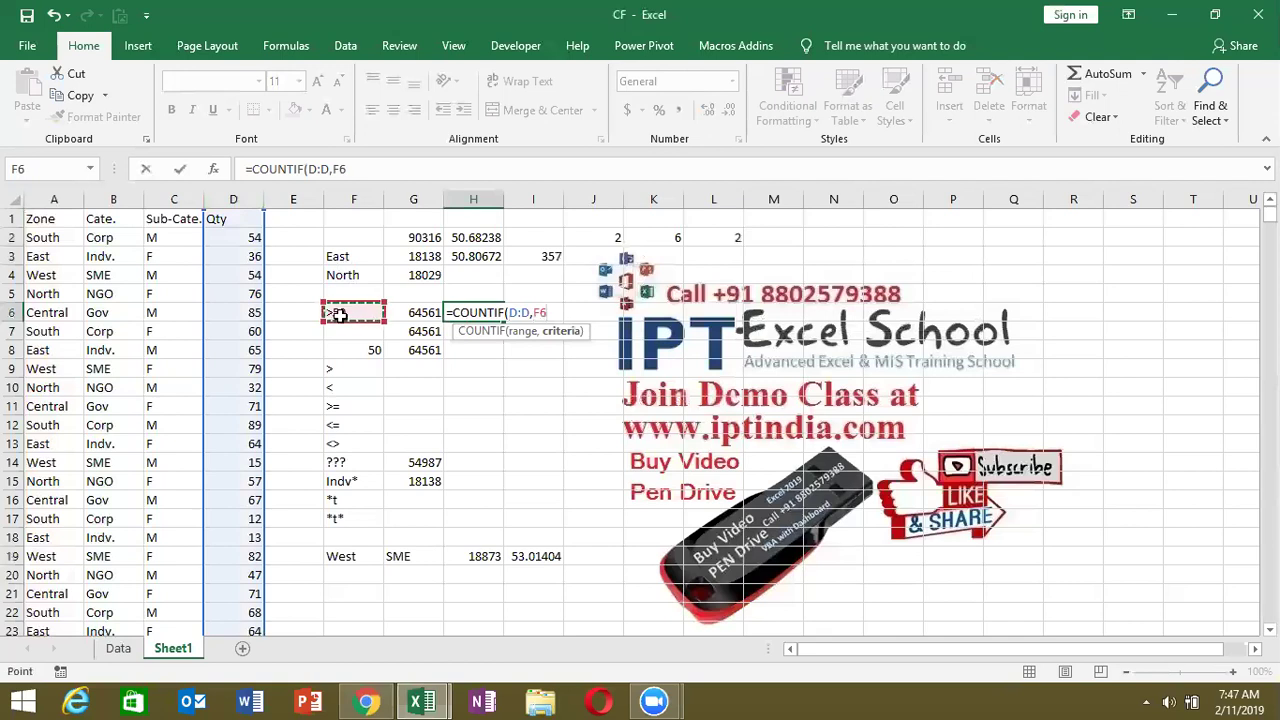
key(Return)
- Look over the operator criteria in F9:F17 and move to J19 beside West and SME
key(Down)
key(Down)
key(Left)
key(Left)
key(Right)
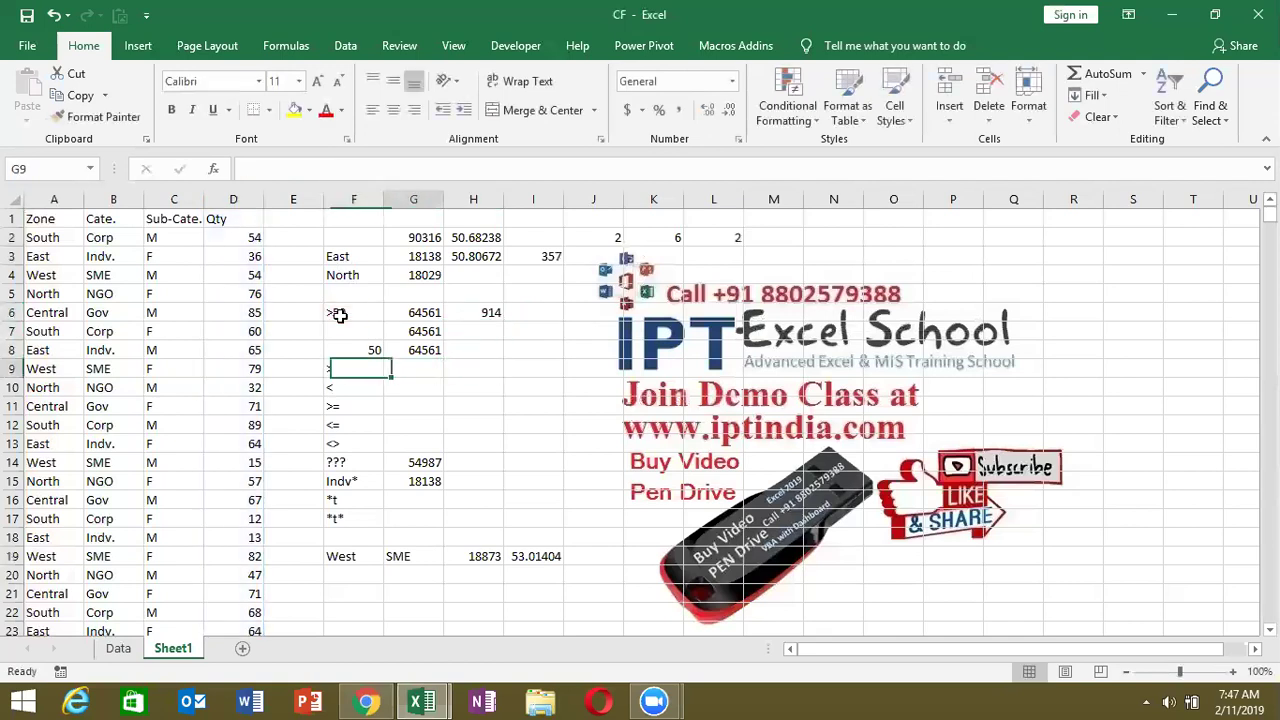
key(Left)
key(Left)
key(Right)
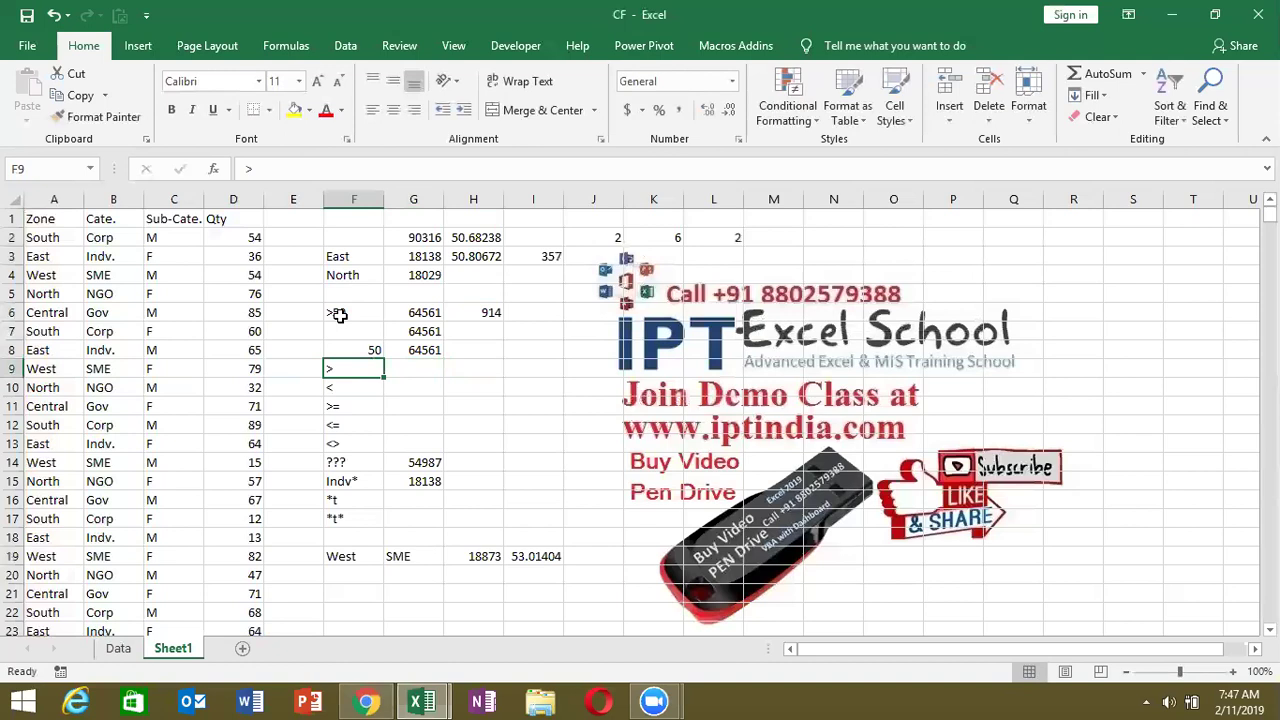
key(shift+Down)
key(shift+Down)
key(shift+Down)
key(shift+Down)
key(shift+Down)
key(shift+Up)
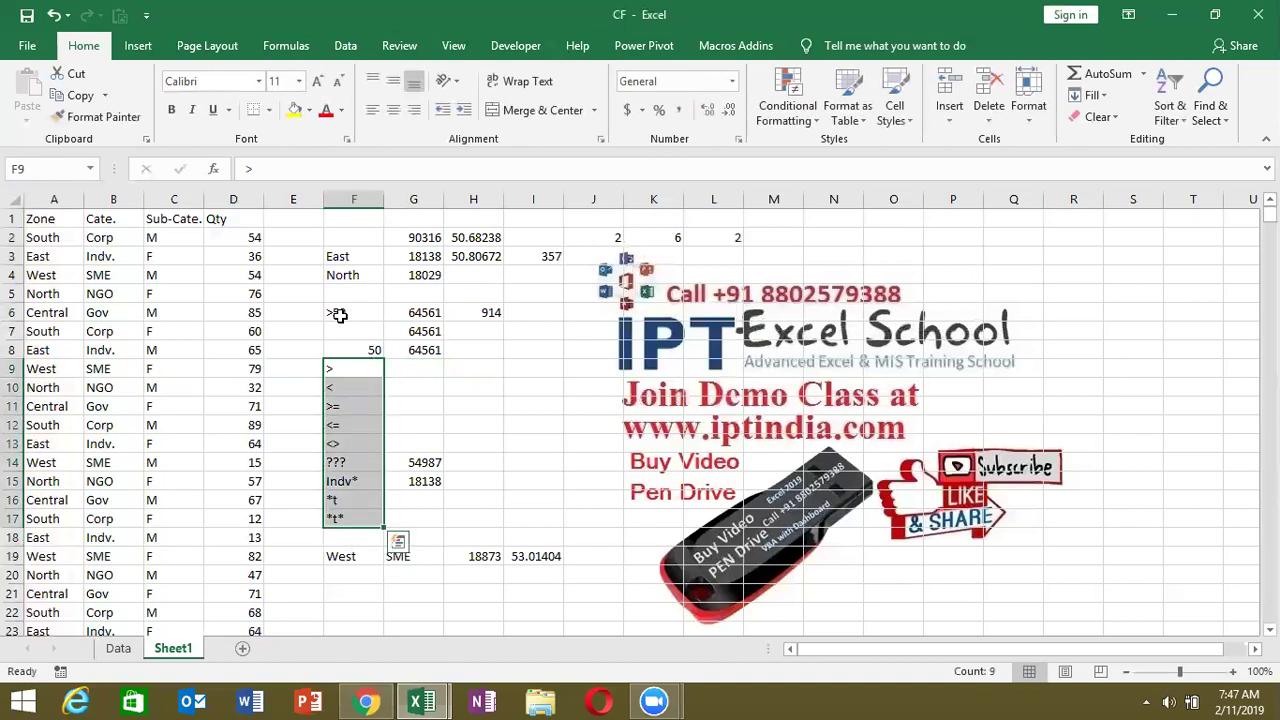
key(Down)
key(Down)
key(Down)
key(Down)
key(Down)
key(Down)
key(Down)
key(Down)
key(Down)
key(Down)
key(Right)
key(Right)
key(Right)
key(Right)
- Enter =COUNTIFS(A:A,F19,B:B,G19) in J19, counting 356 West zone SME rows
text(=coun)
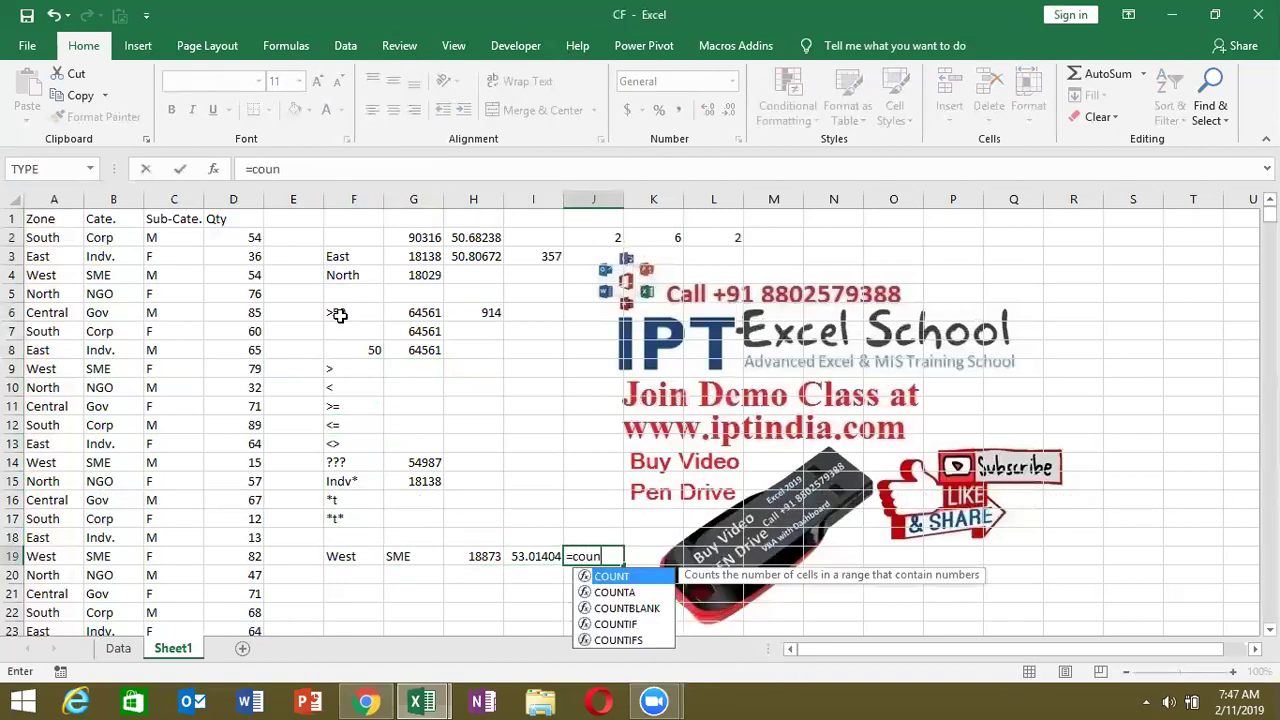
key(Down)
key(Down)
key(Down)
key(Down)
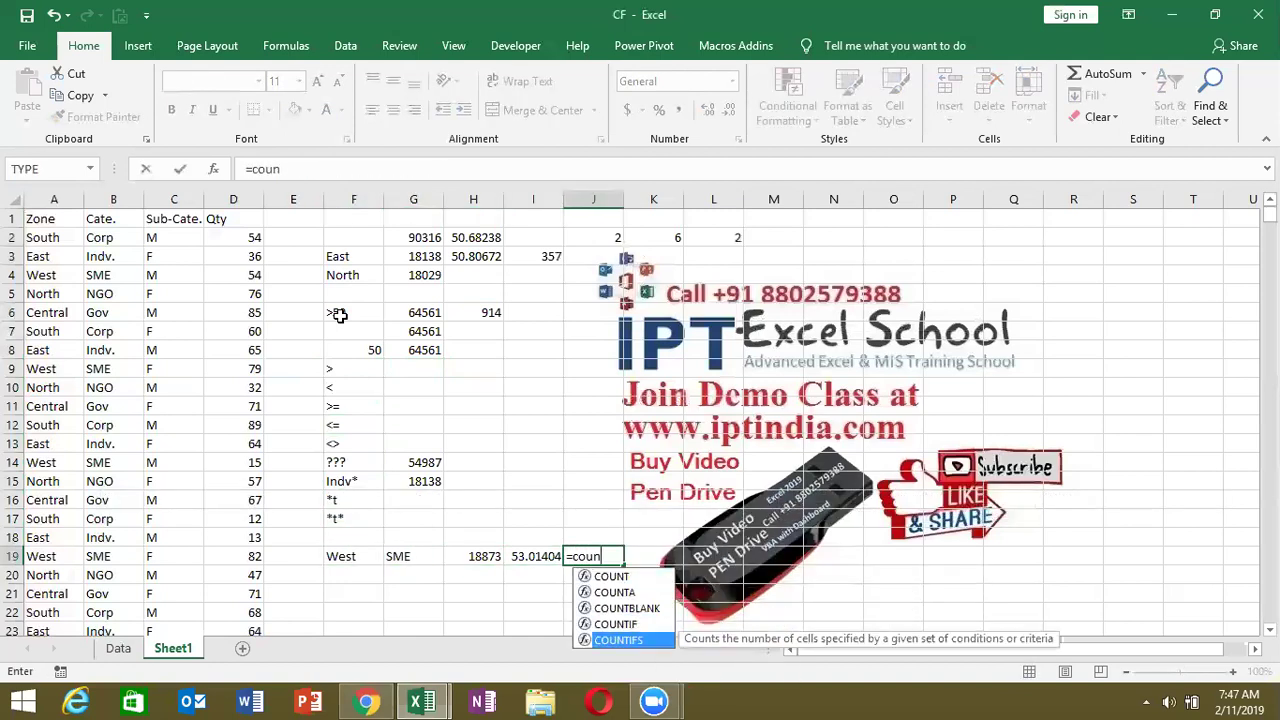
key(Tab)
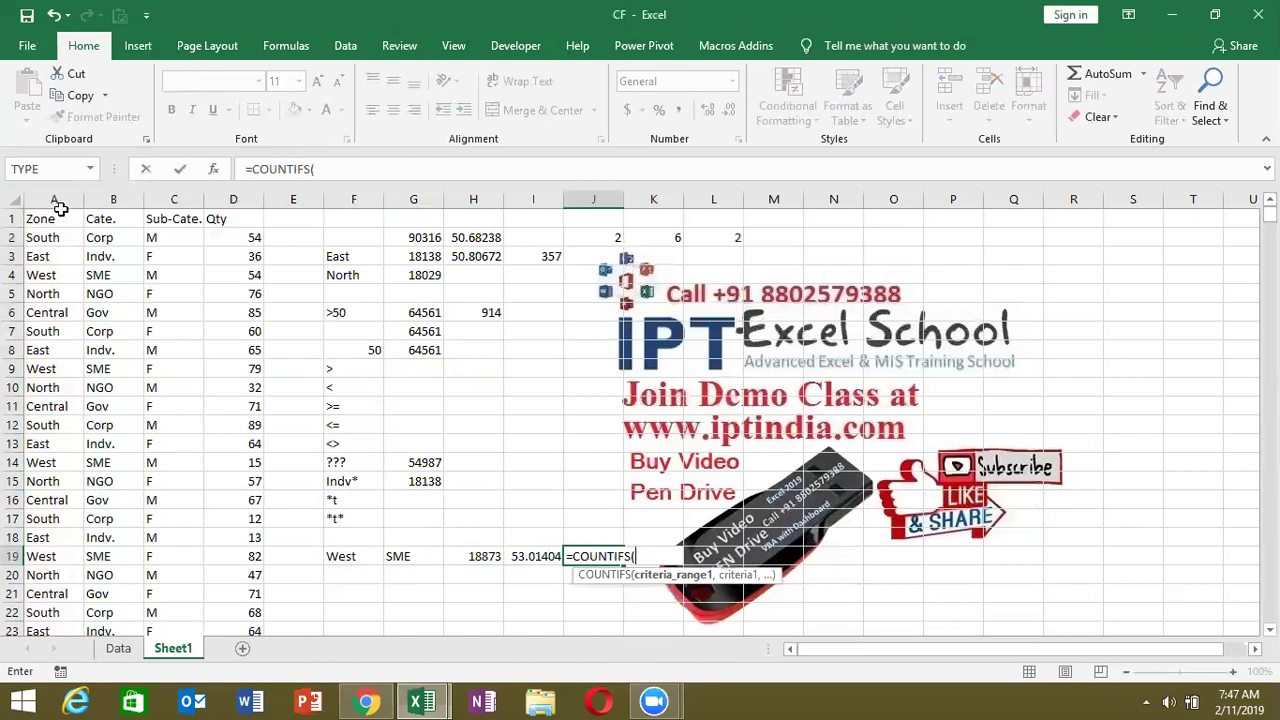
click(58, 200)
text(,)
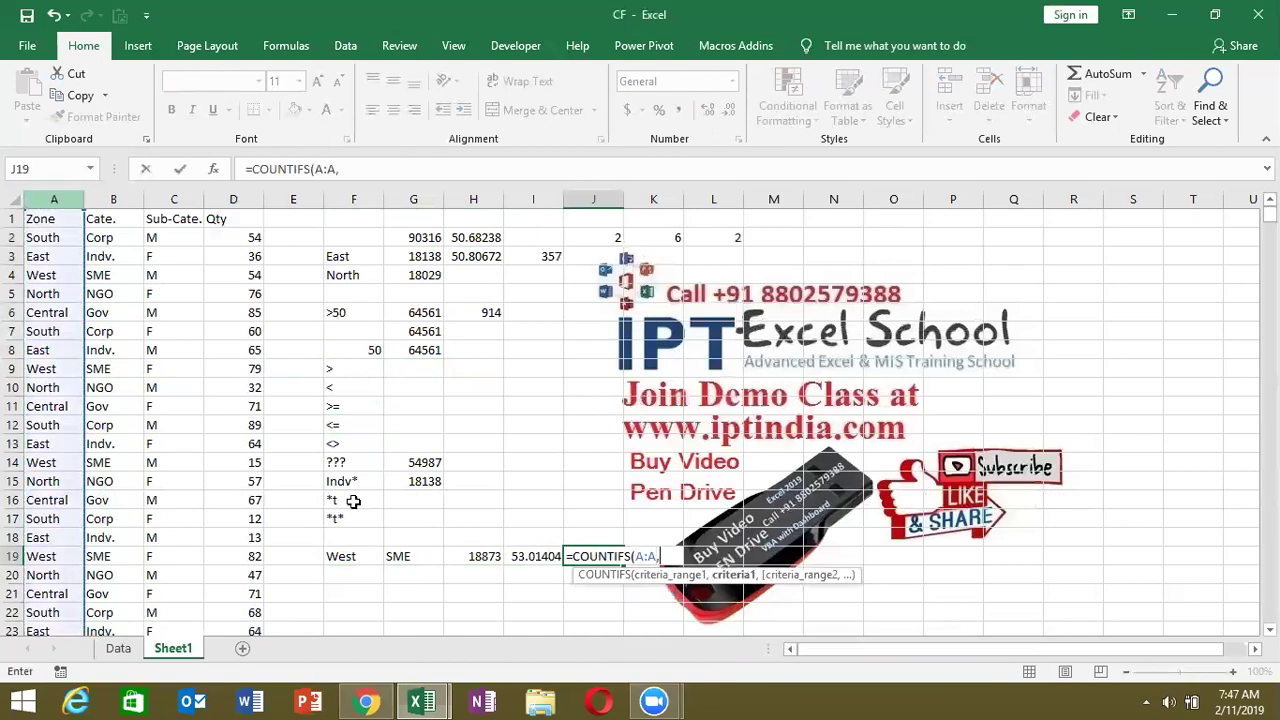
click(370, 558)
text(,)
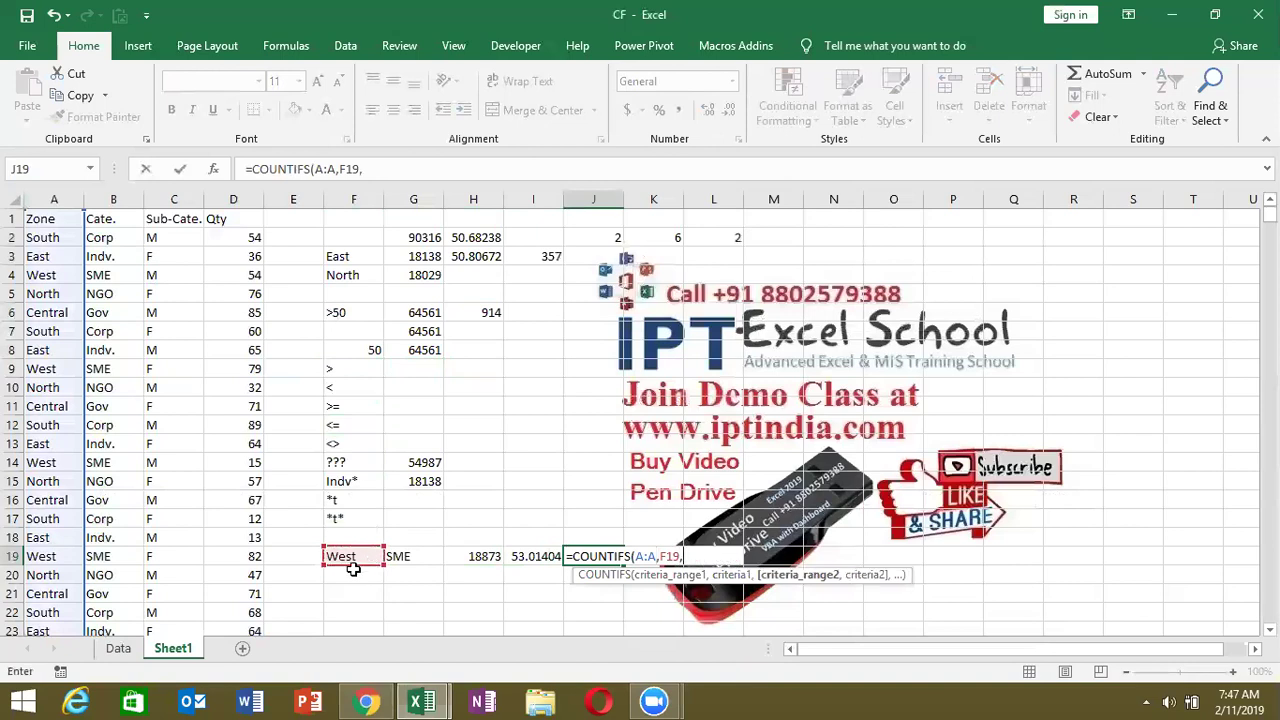
click(124, 190)
text(,)
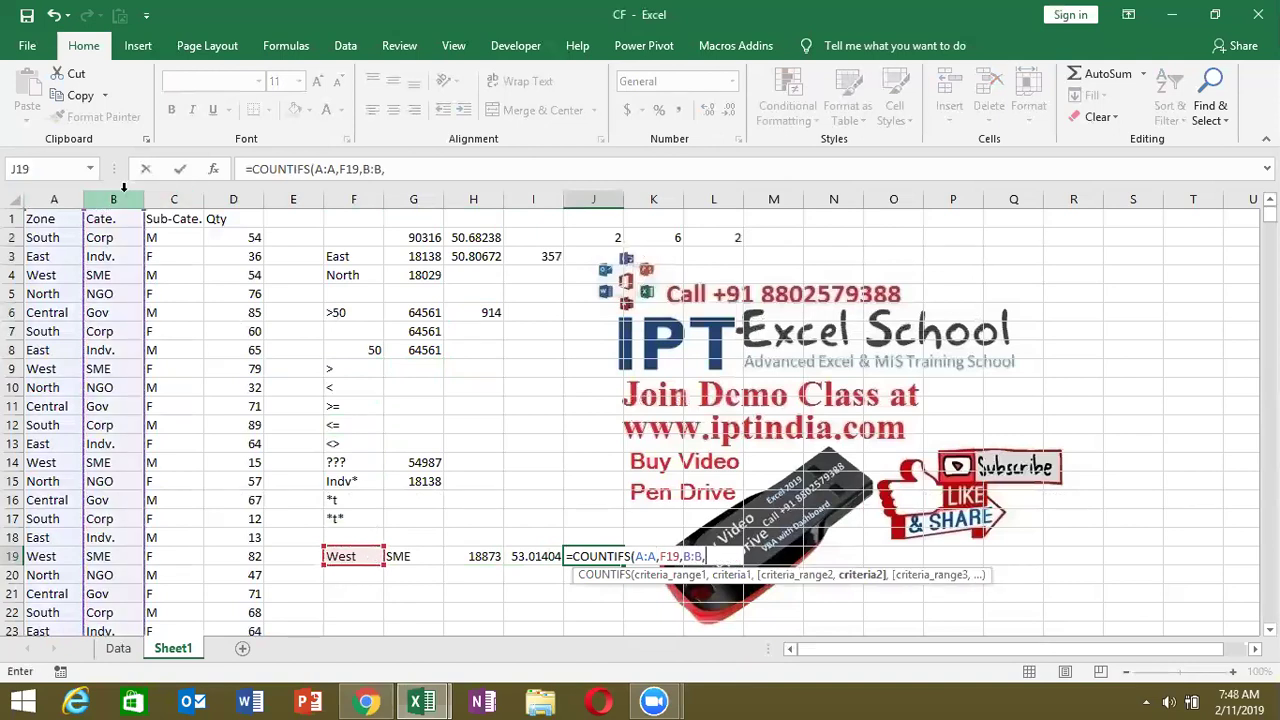
click(413, 556)
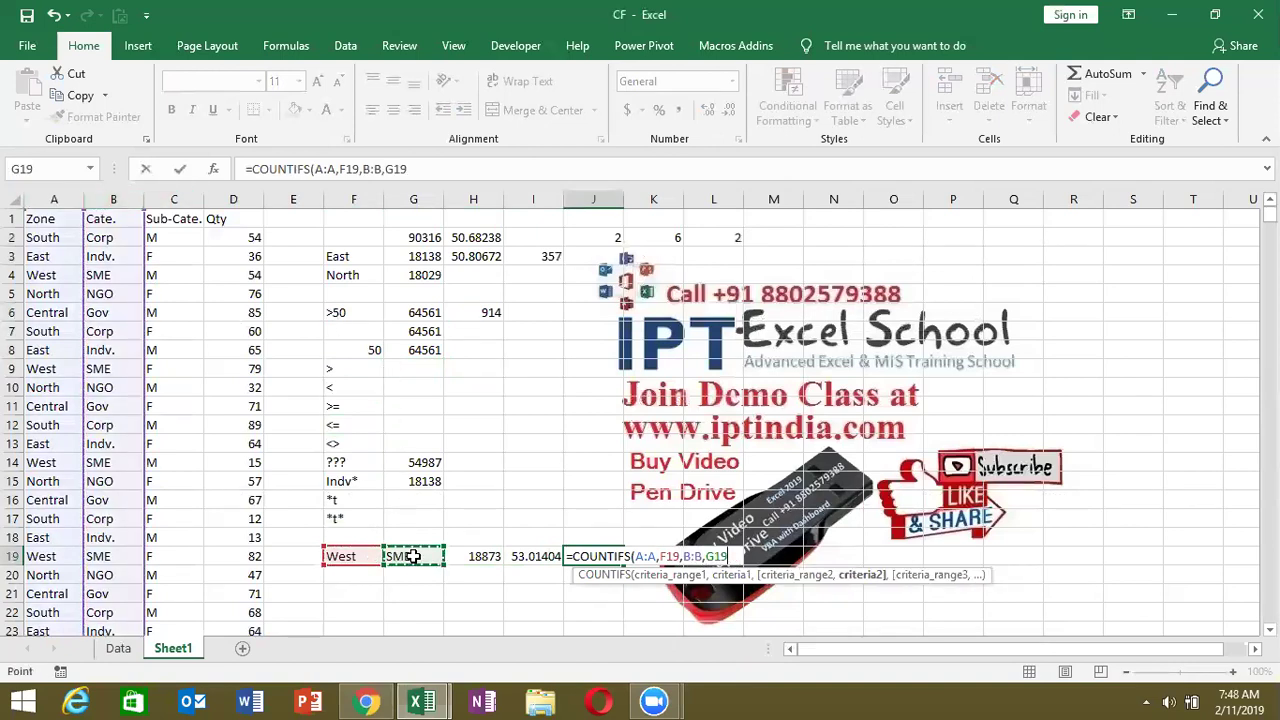
key(ctrl+Return)
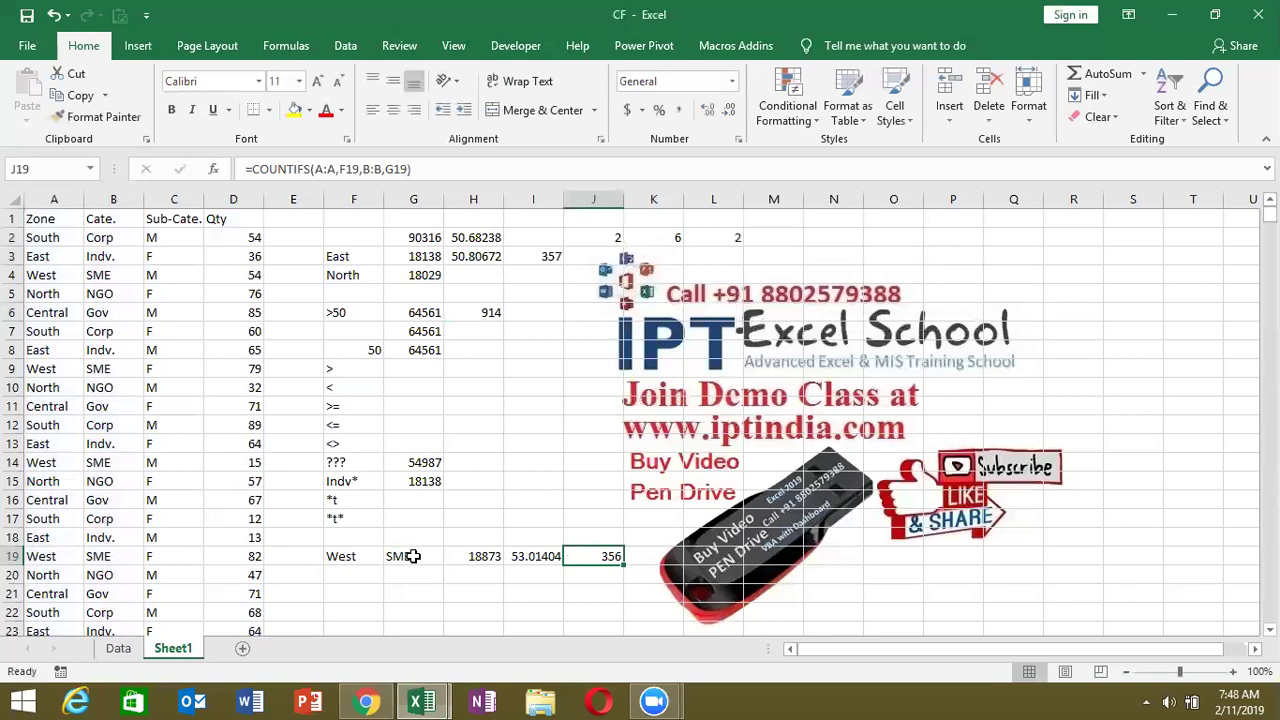
- Review the row 19 formulas from the West criterion to the COUNTIFS result
key(Left)
key(Right)
key(Left)
key(Left)
key(Left)
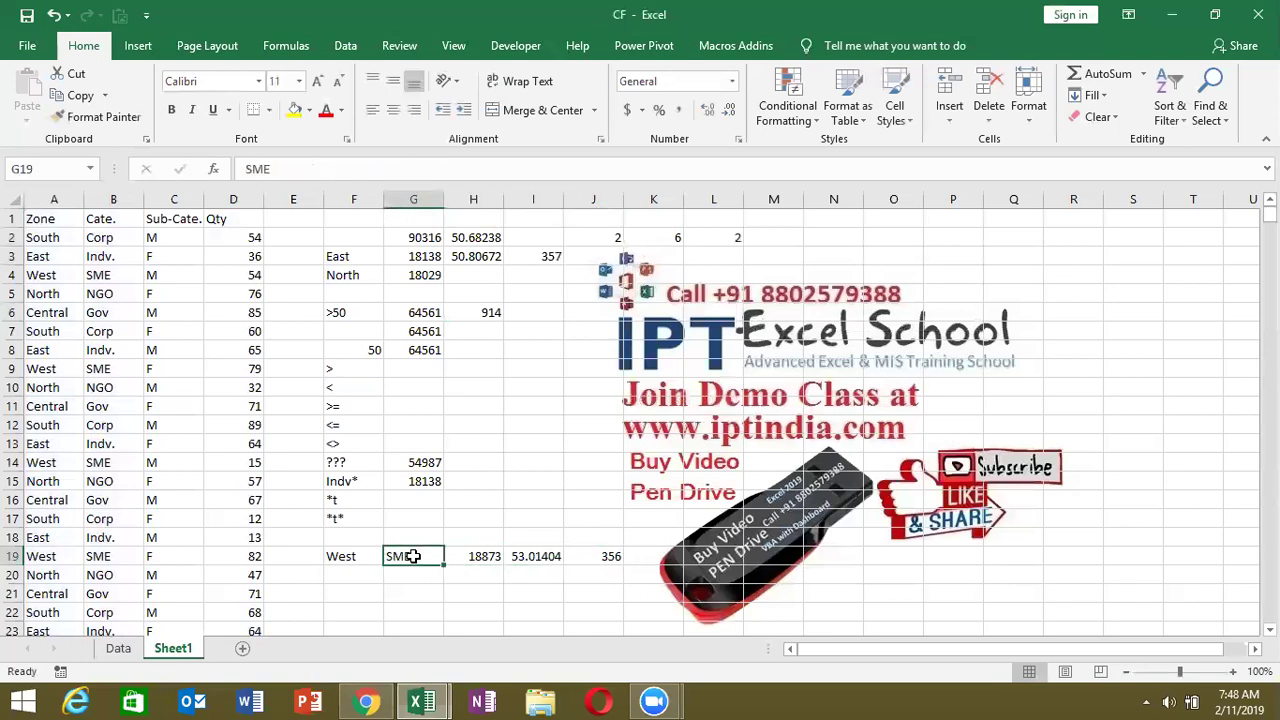
key(Left)
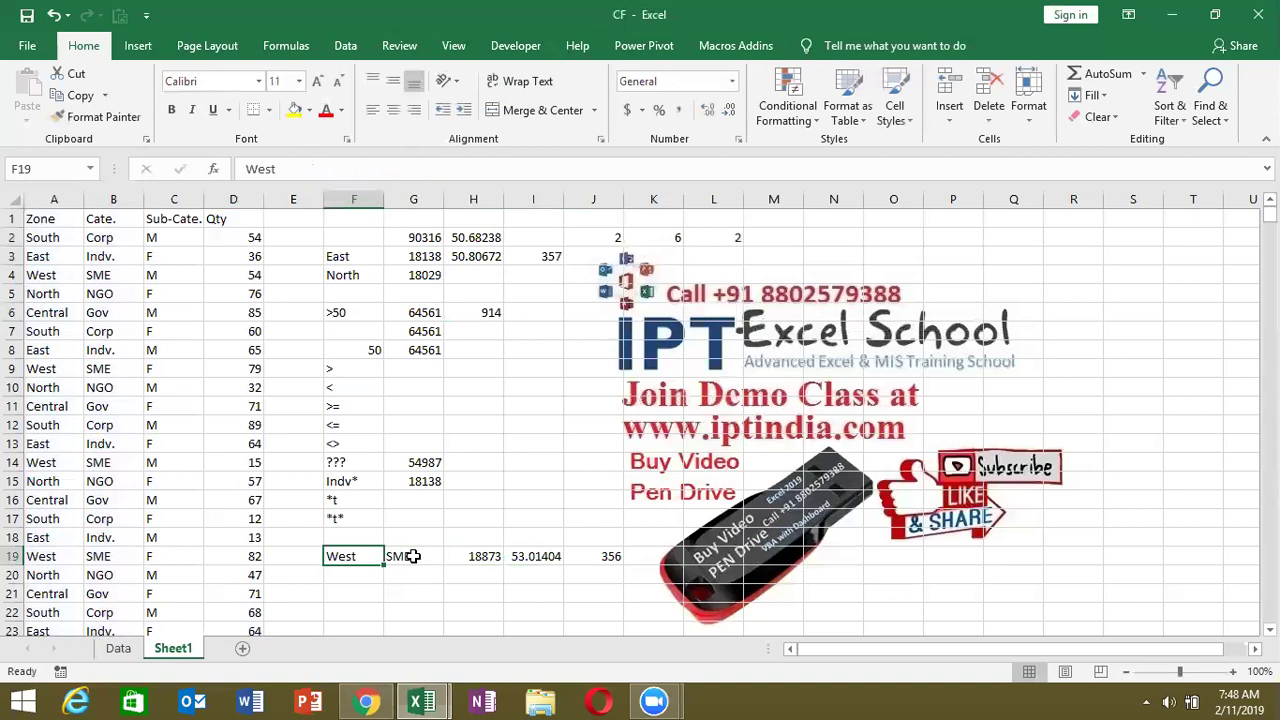
key(Right)
key(Right)
key(Right)
key(Right)
key(Right)
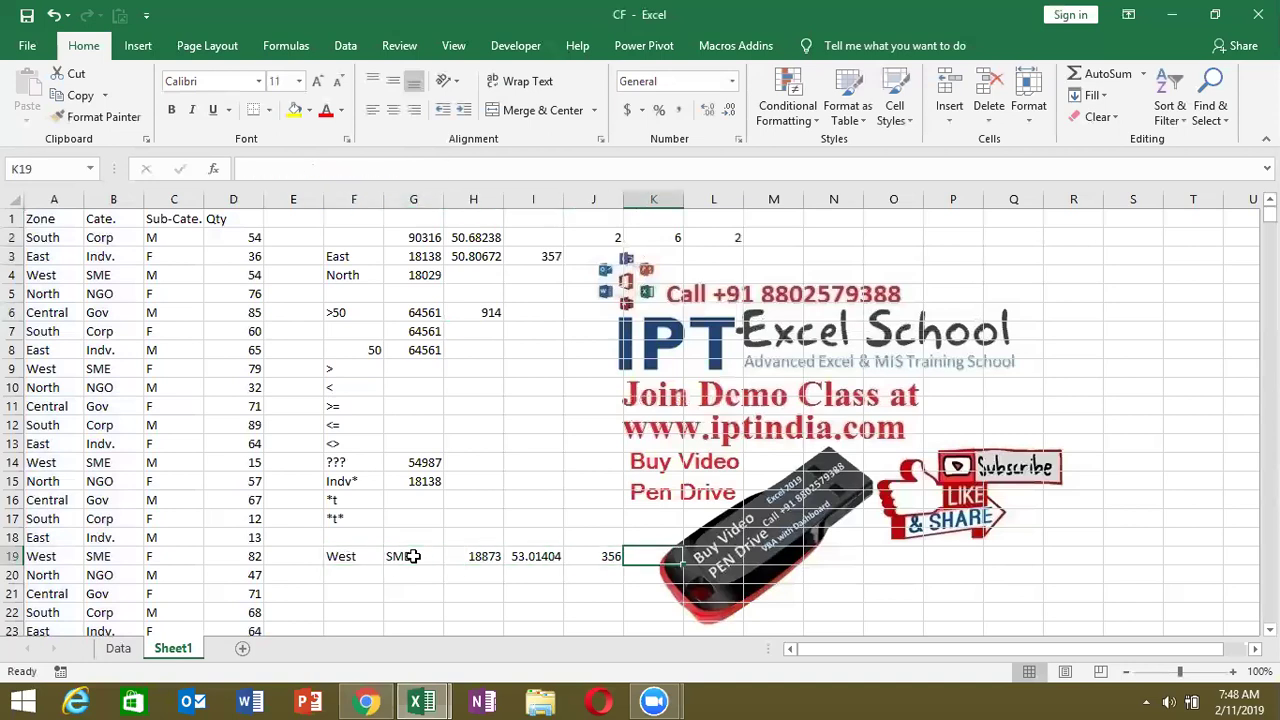
key(Left)
- Save the CF workbook with the new COUNT, COUNTIF and COUNTIFS formulas
key(Up)
key(Up)
key(Up)
key(Up)
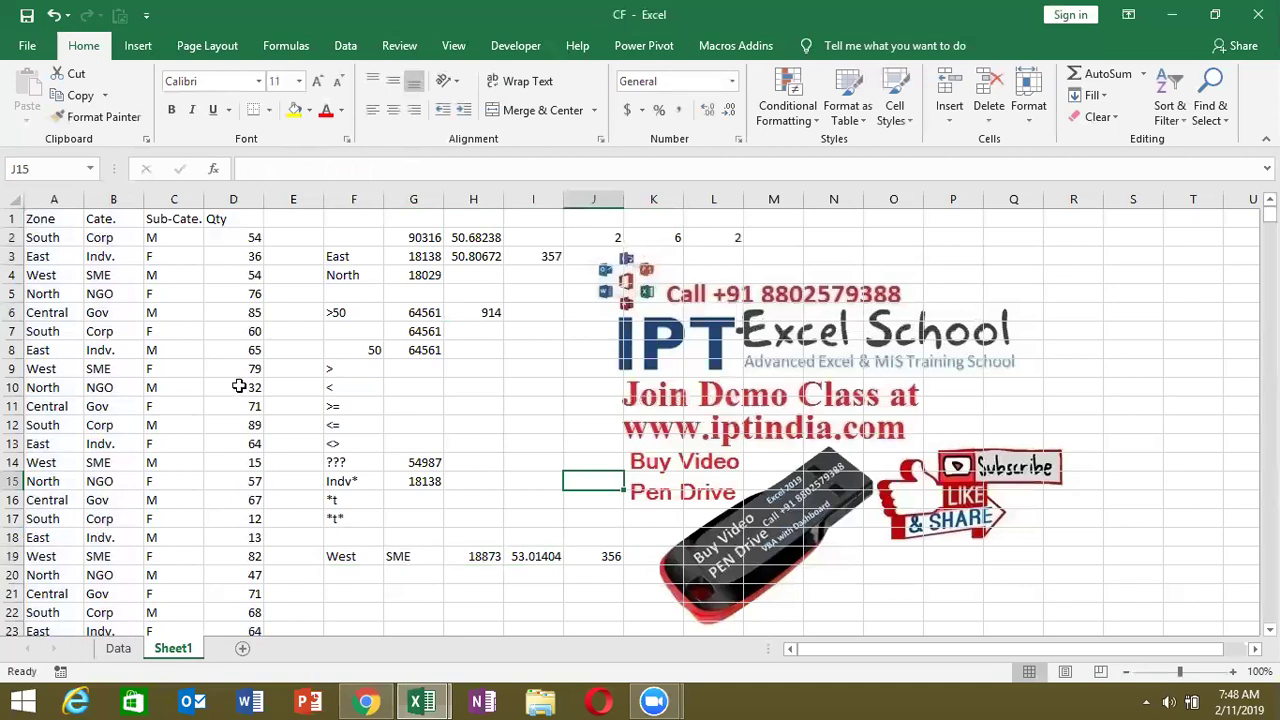
click(27, 15)
mouse_move(1276, 4)
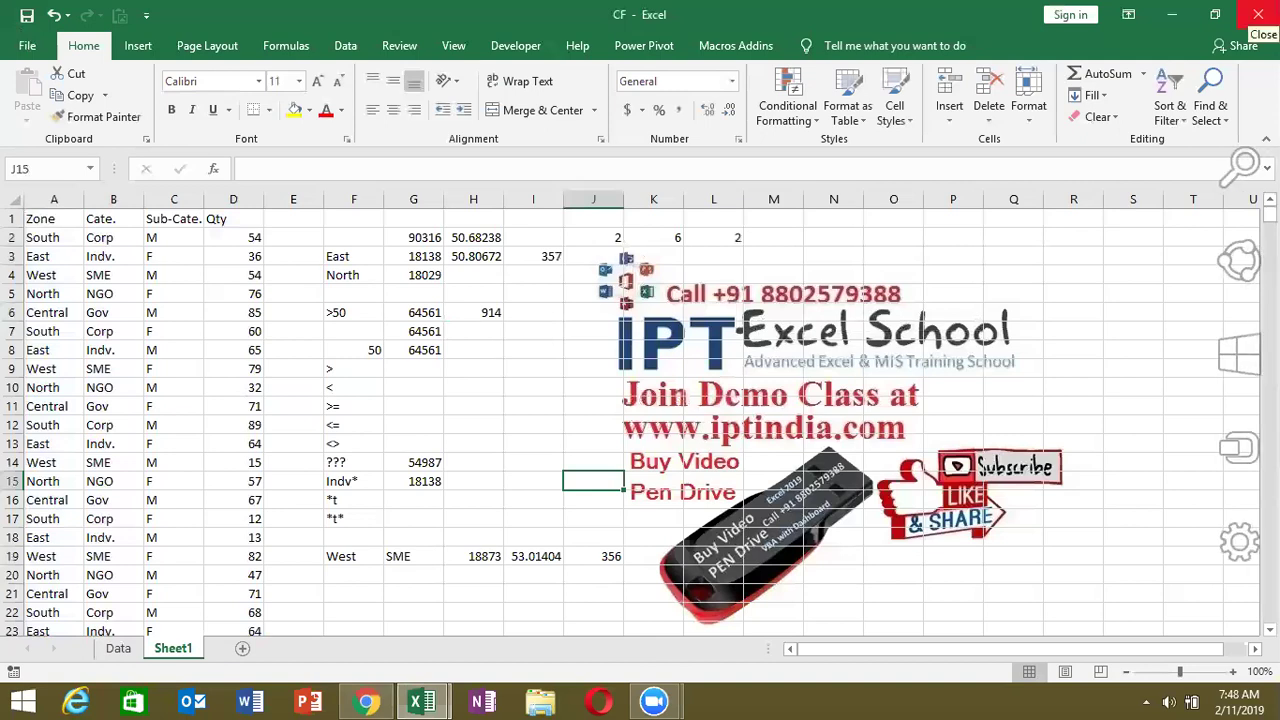
- Close Excel, load gmail.com in a new Chrome tab, and start a new email
click(1258, 14)
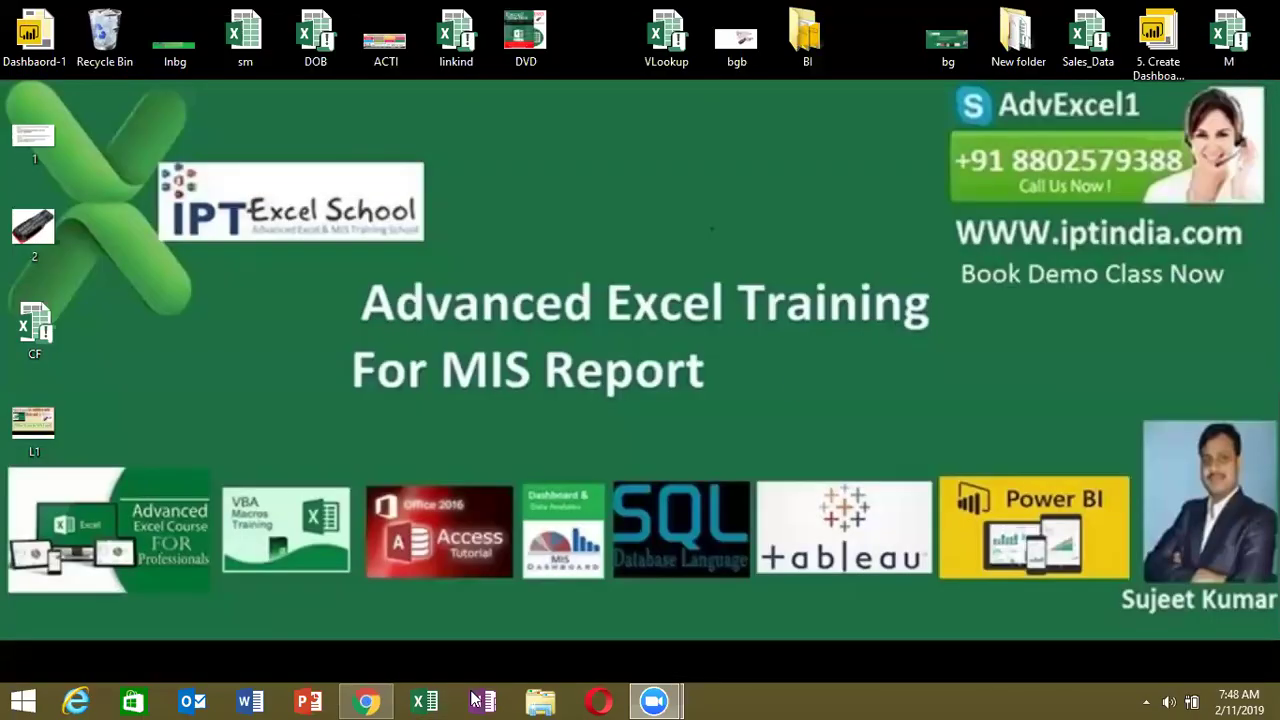
click(380, 700)
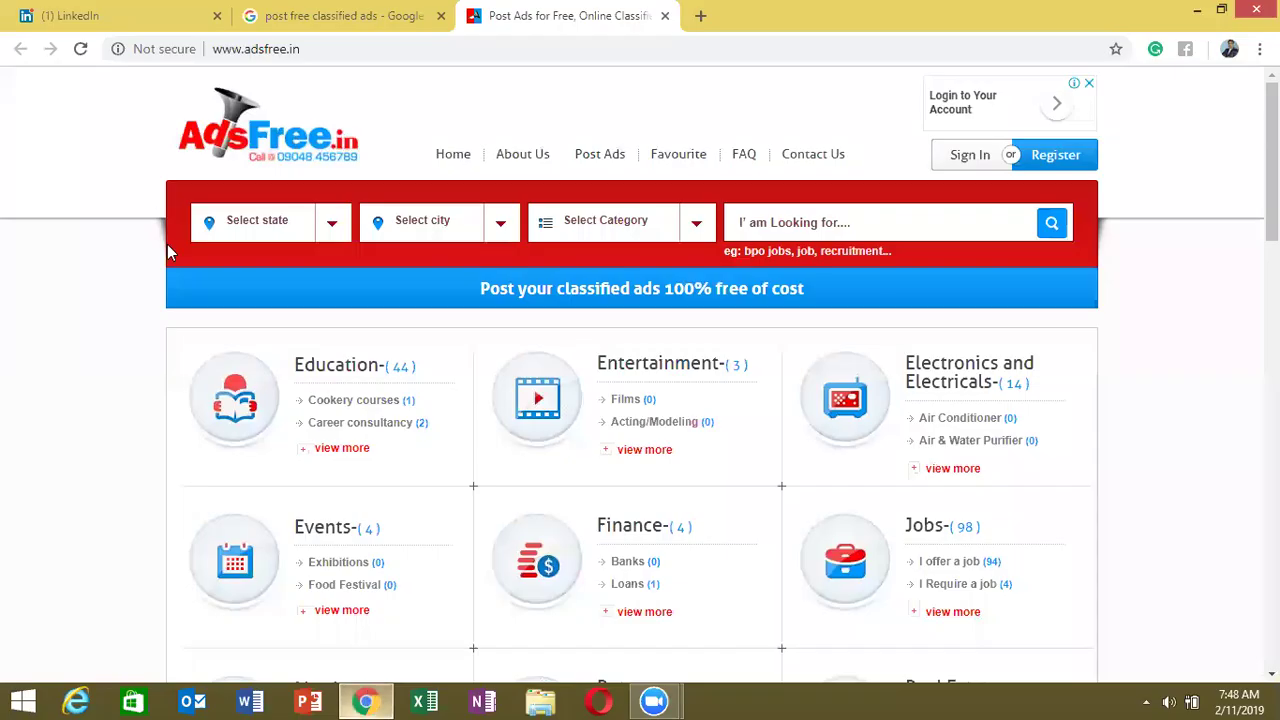
key(ctrl+t)
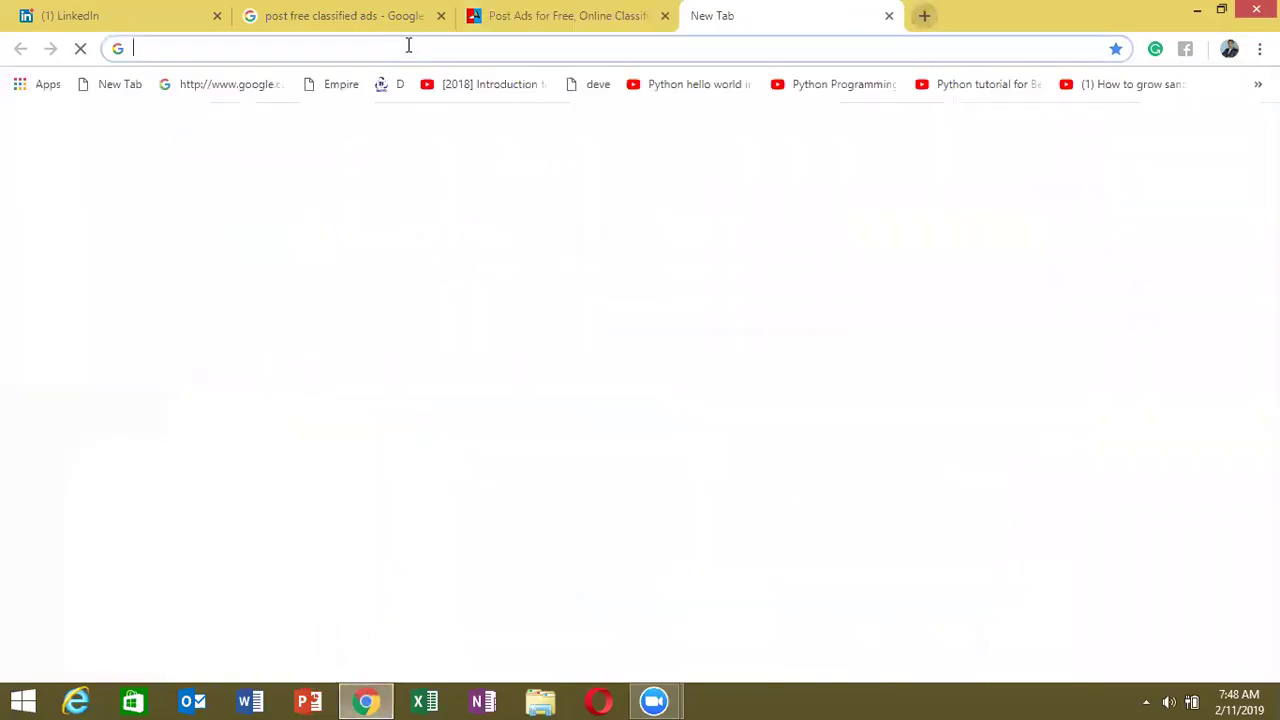
text(gmail.com)
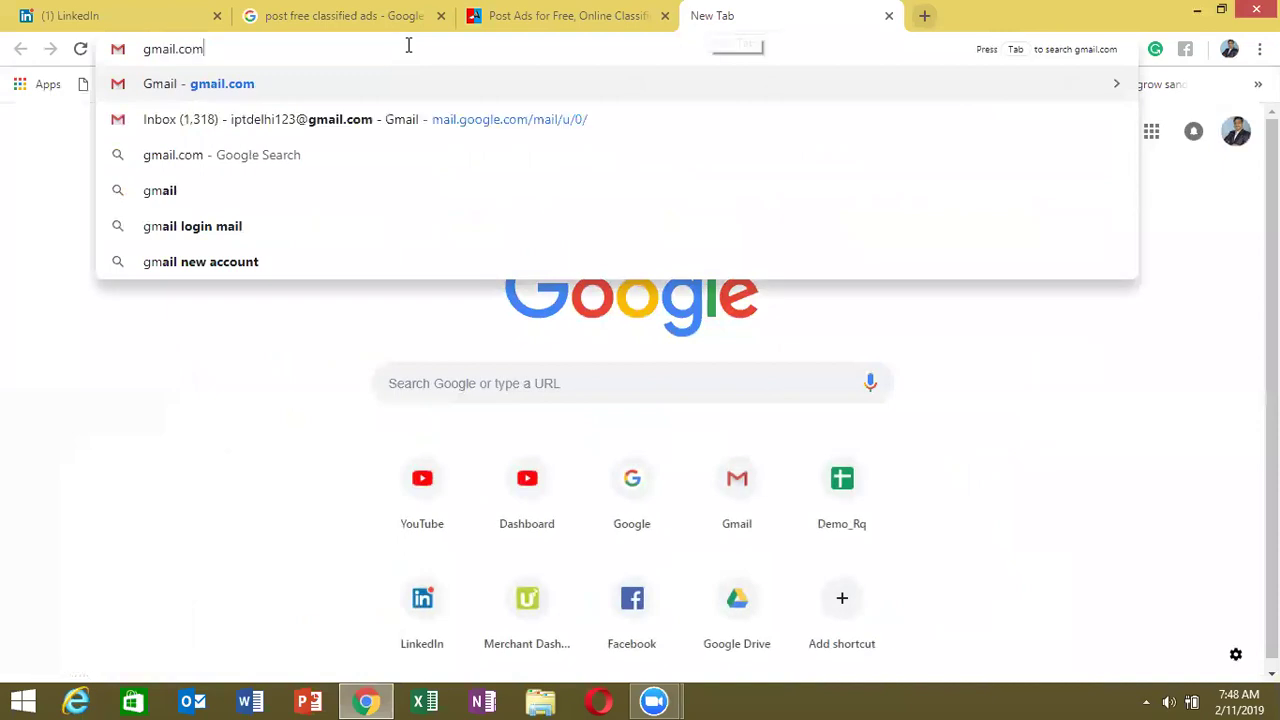
key(Return)
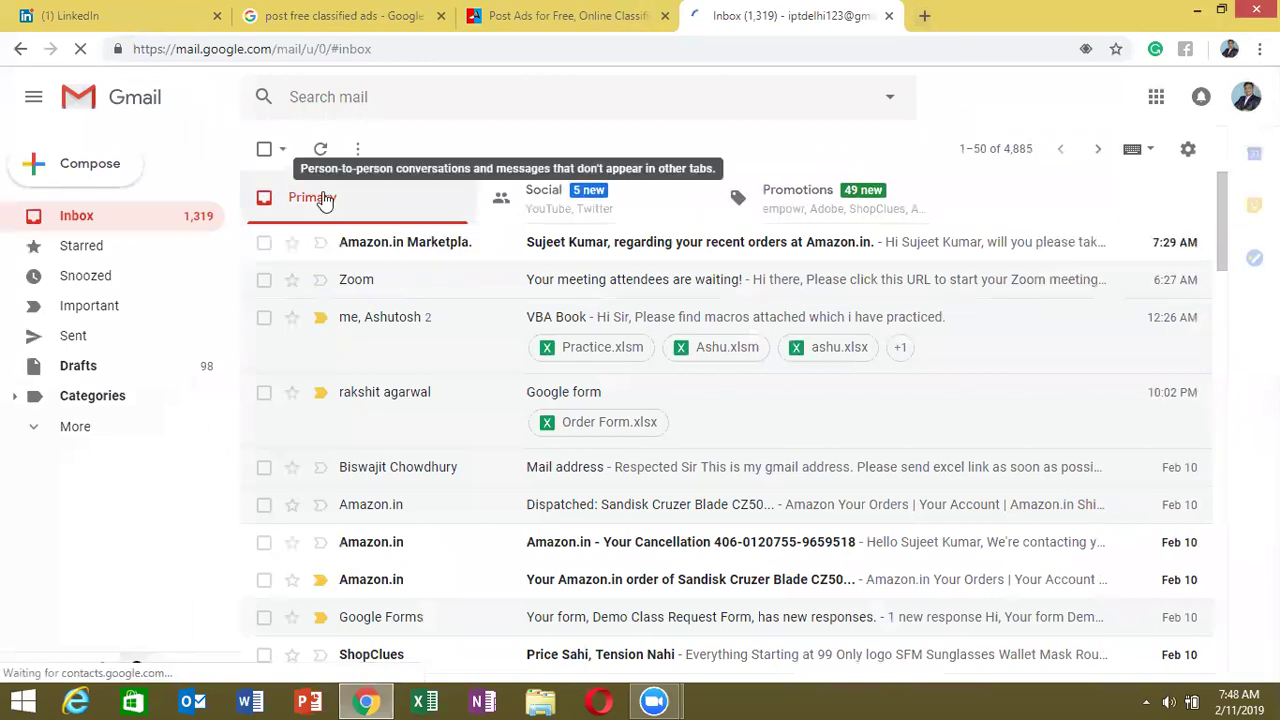
click(83, 183)
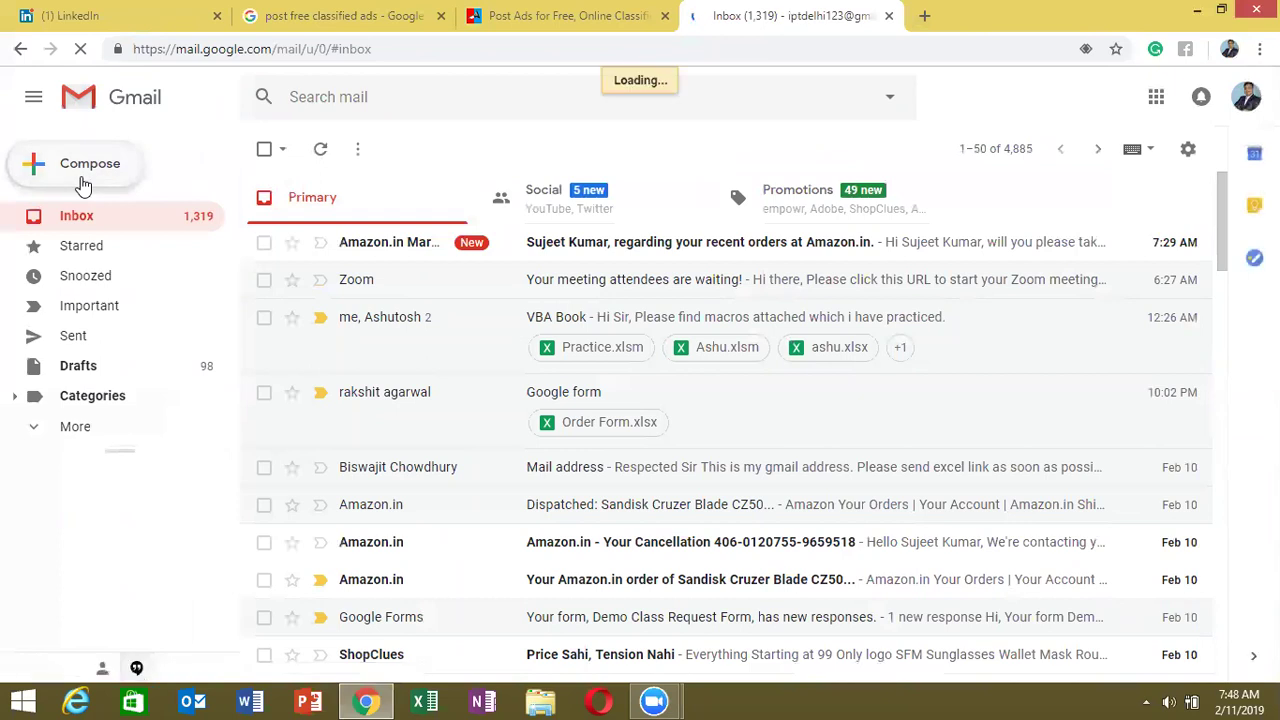